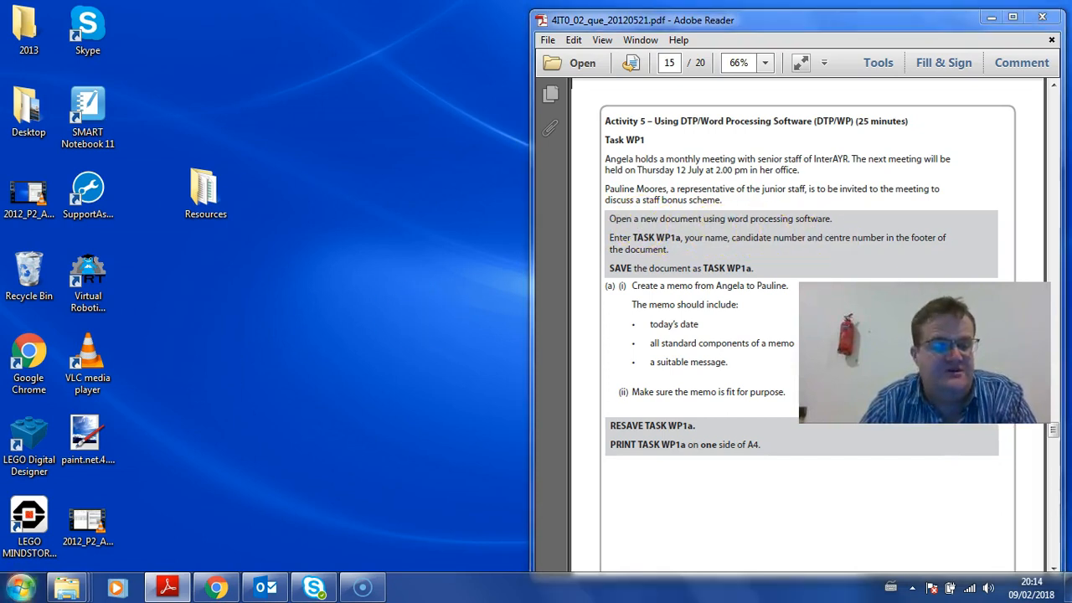
Open the Windows program list to start Word
{"action": "left_click", "coordinate": [21, 589]}
Launch Word and create a new blank document beside the PDF
{"action": "left_click", "coordinate": [73, 219]}
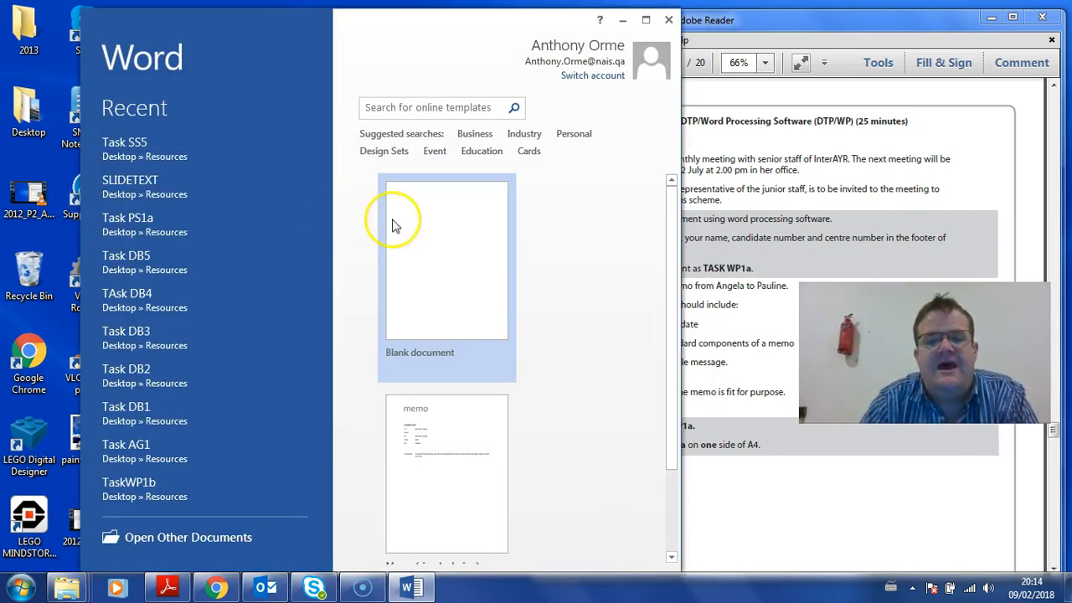
{"action": "left_click", "coordinate": [393, 221]}
{"action": "left_click", "coordinate": [826, 171]}
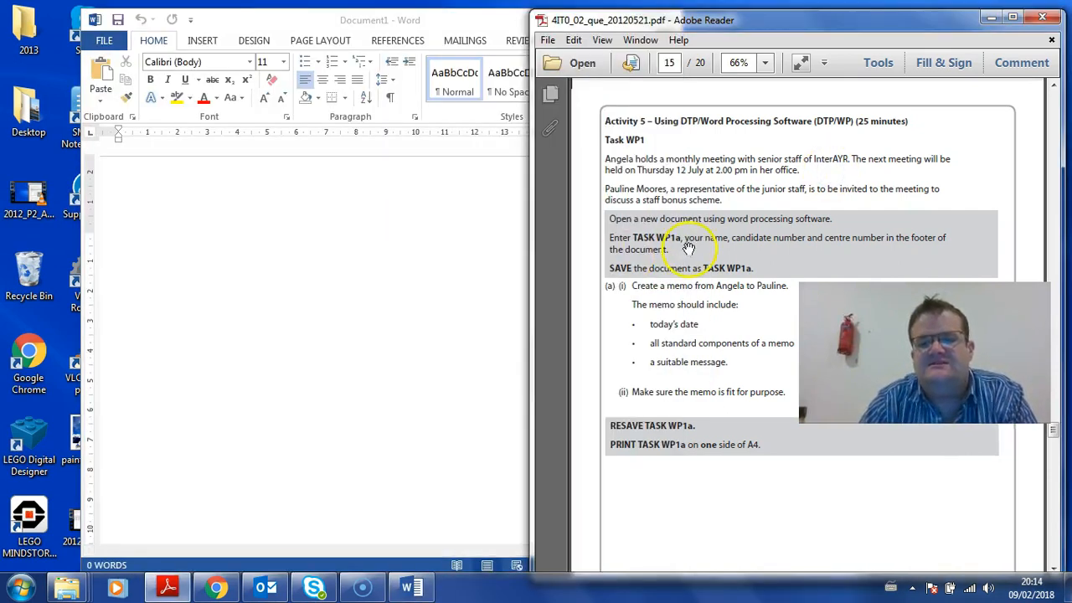
{"action": "left_click", "coordinate": [313, 287]}
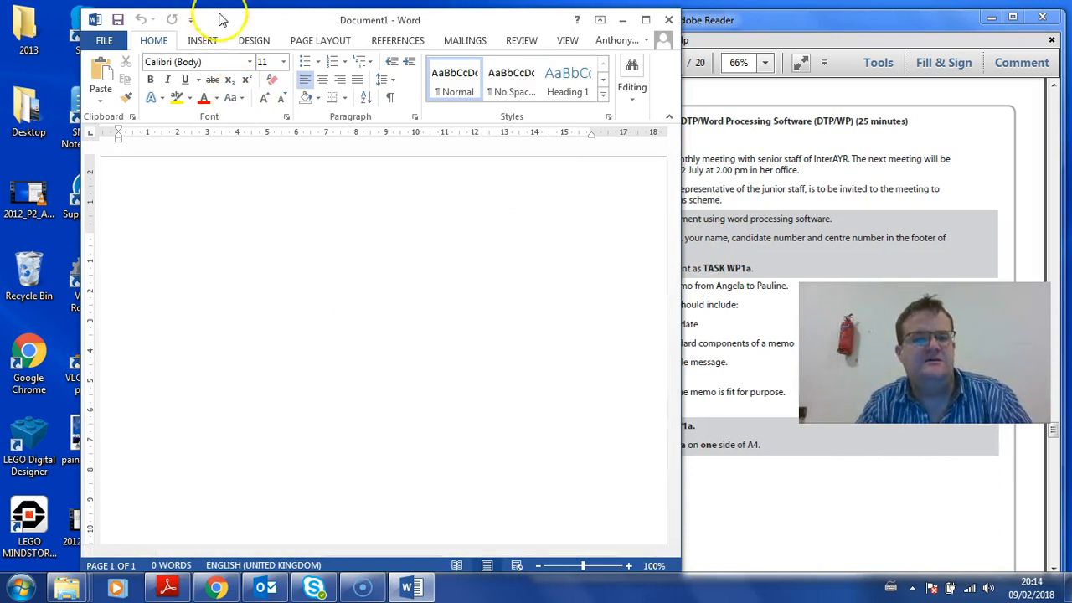
Add a Blank (Three Columns) footer with 'Task WP1a' left and the candidate's name right
{"action": "left_click", "coordinate": [199, 38]}
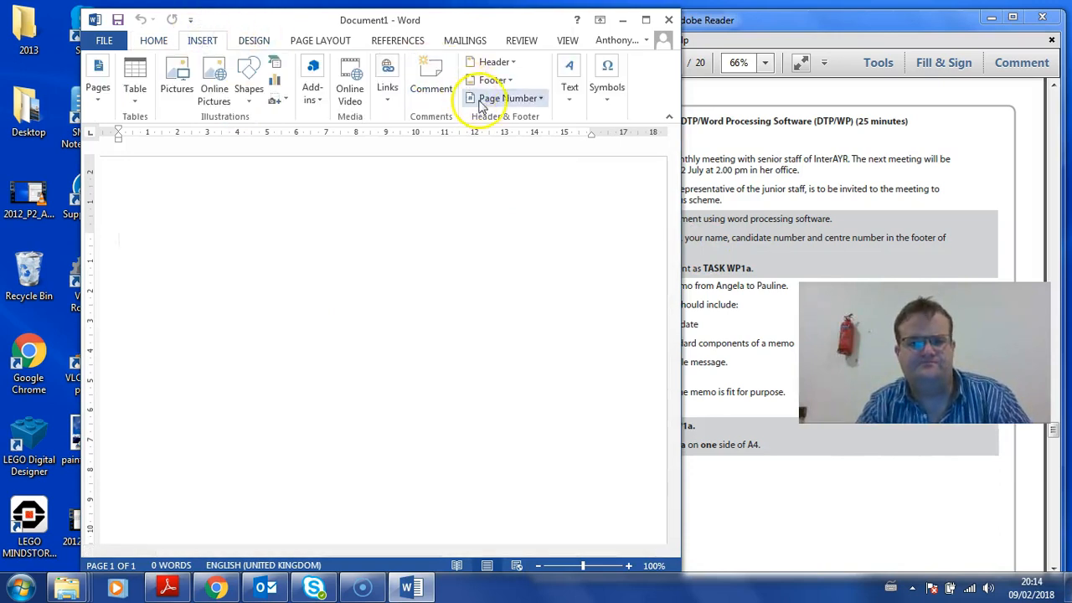
{"action": "left_click", "coordinate": [500, 80]}
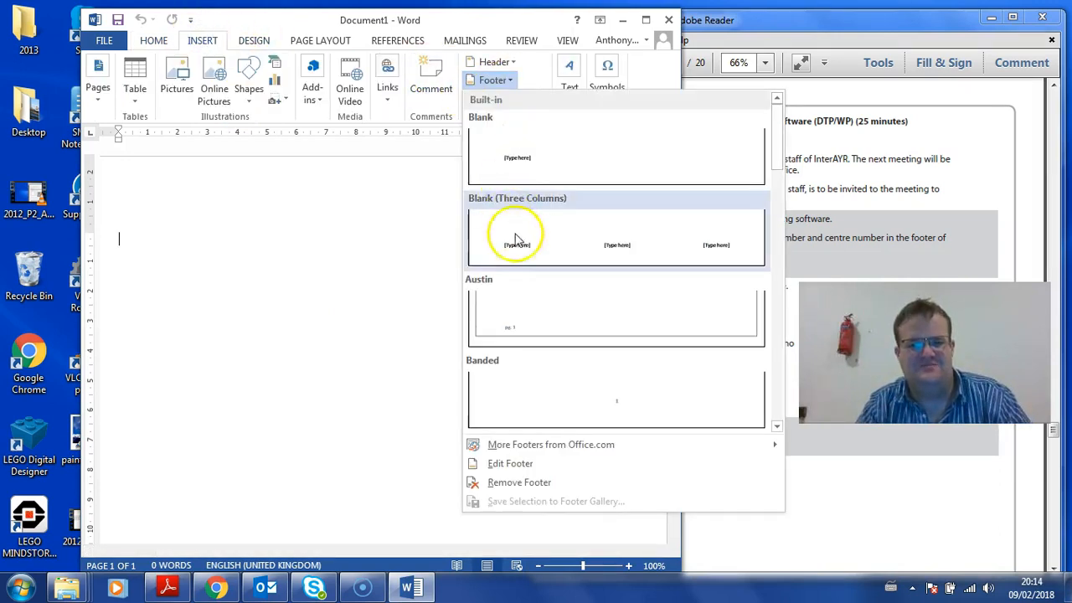
{"action": "left_click", "coordinate": [519, 241]}
{"action": "left_click", "coordinate": [144, 488]}
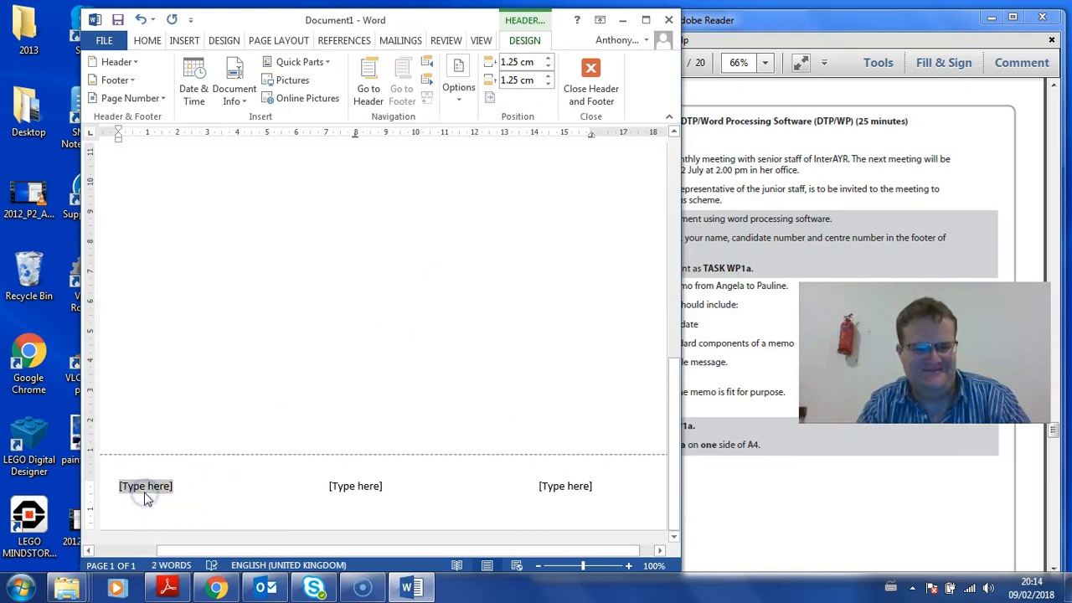
{"action": "type", "text": "Task"}
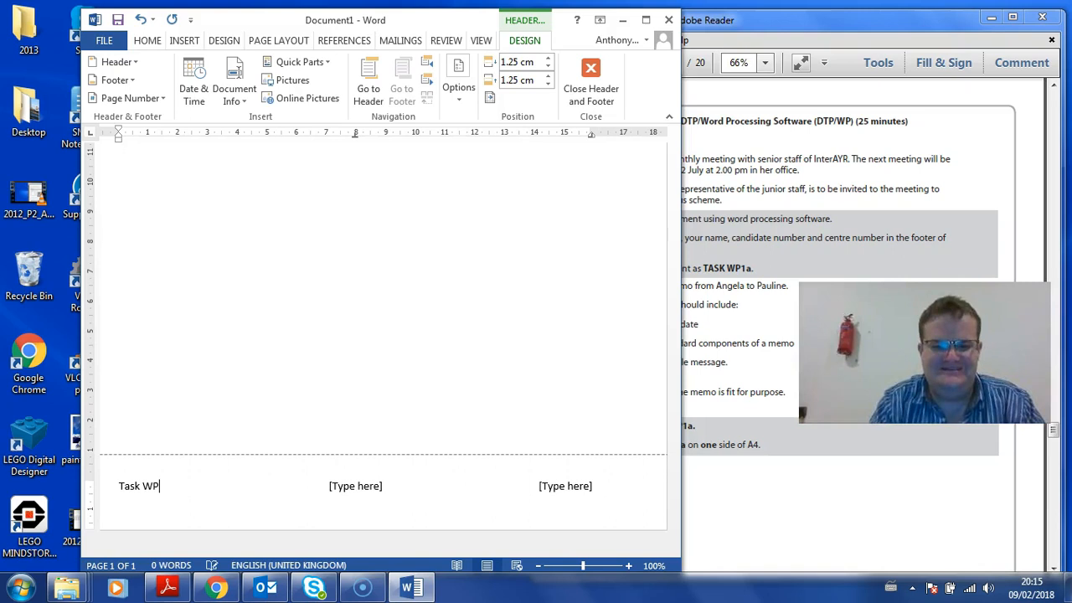
{"action": "type", "text": " WP1a"}
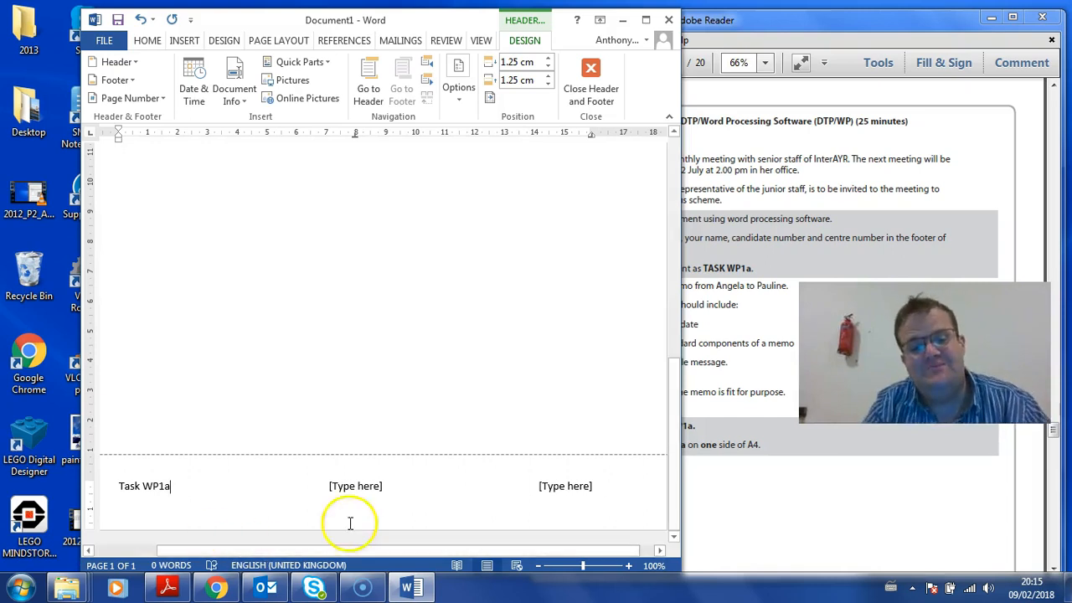
{"action": "left_click", "coordinate": [374, 489]}
{"action": "key", "text": "Delete"}
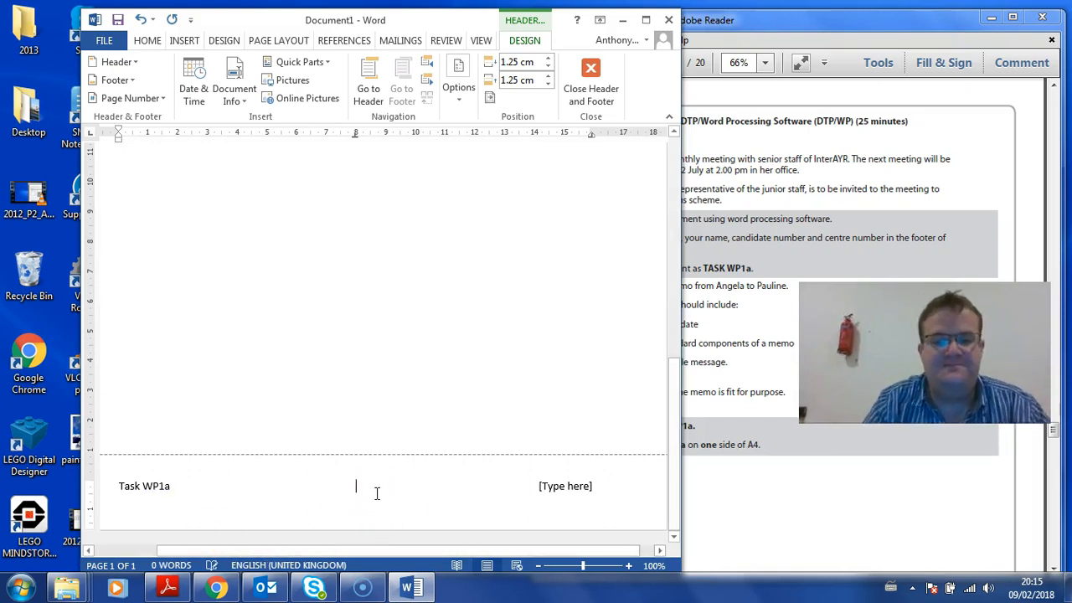
{"action": "left_click", "coordinate": [574, 483]}
{"action": "key", "text": "Delete"}
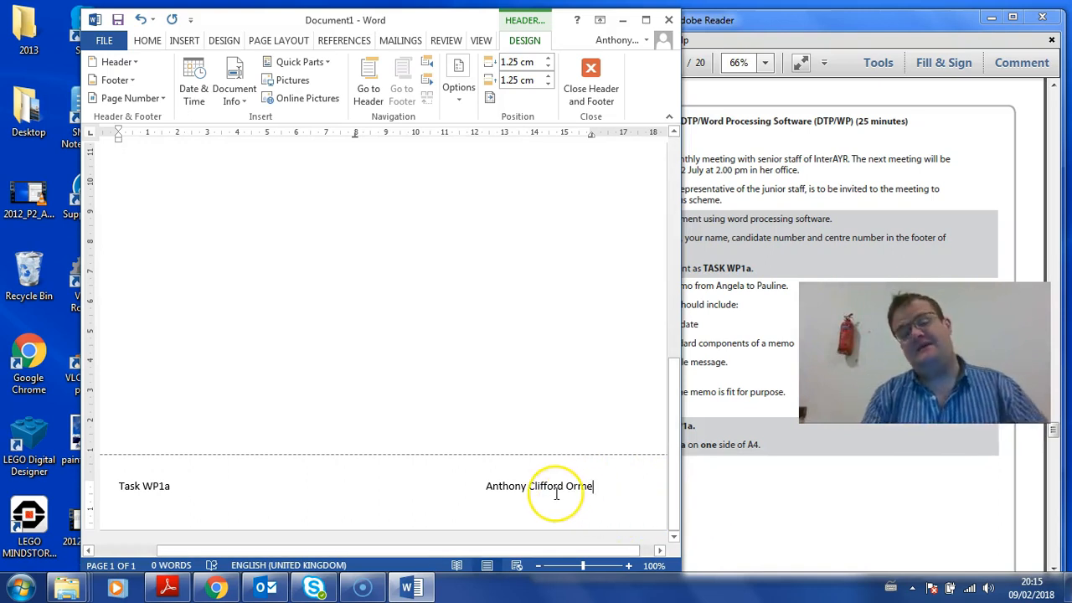
{"action": "double_click", "coordinate": [455, 342]}
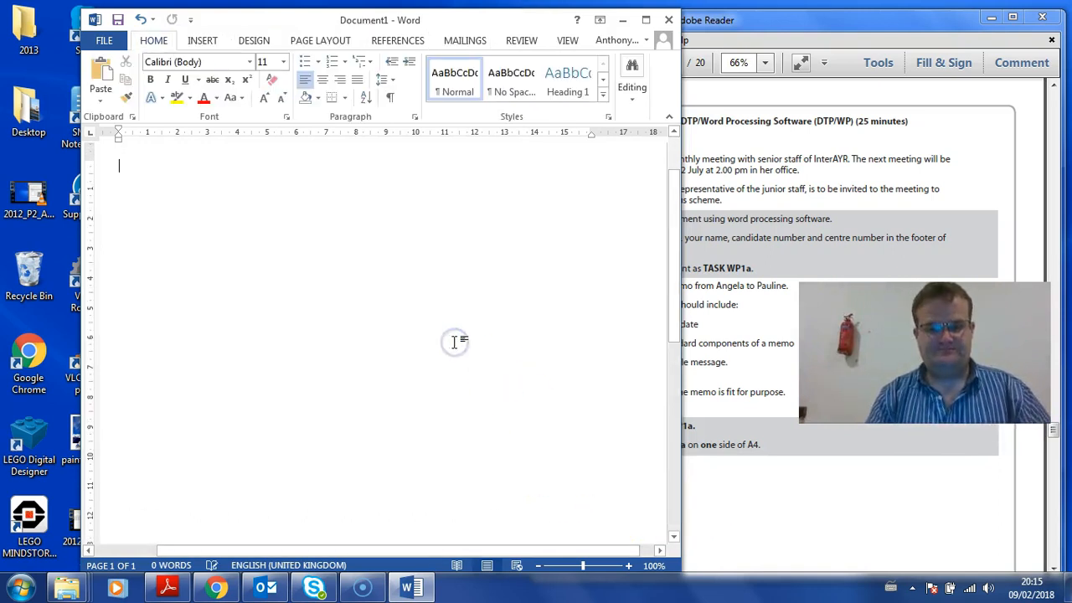
Save the document as 'Task WP1a' in the Desktop Resources folder
{"action": "left_click", "coordinate": [770, 237]}
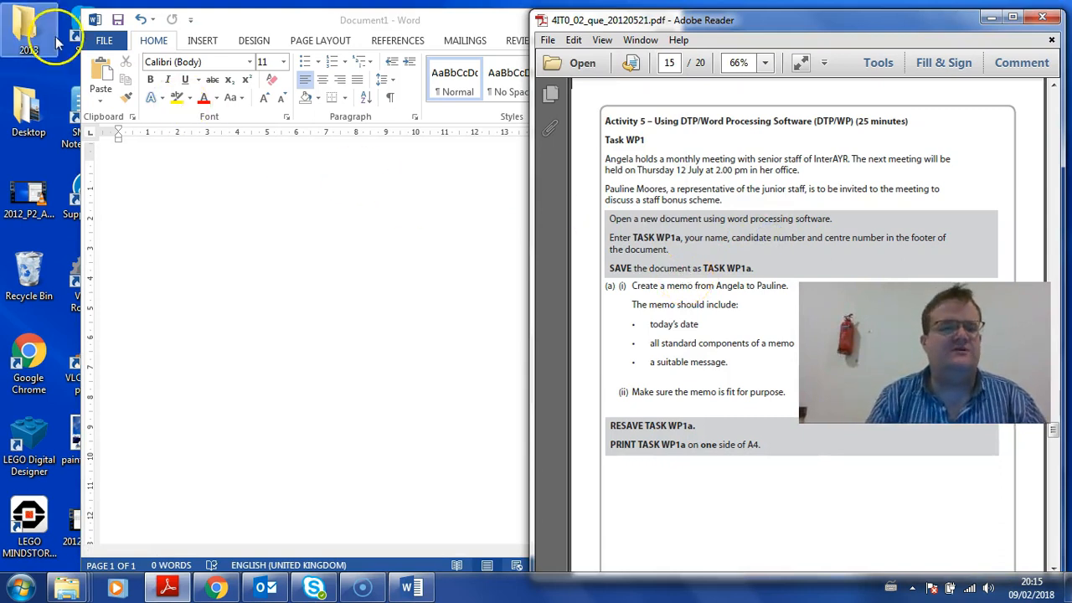
{"action": "left_click", "coordinate": [112, 45]}
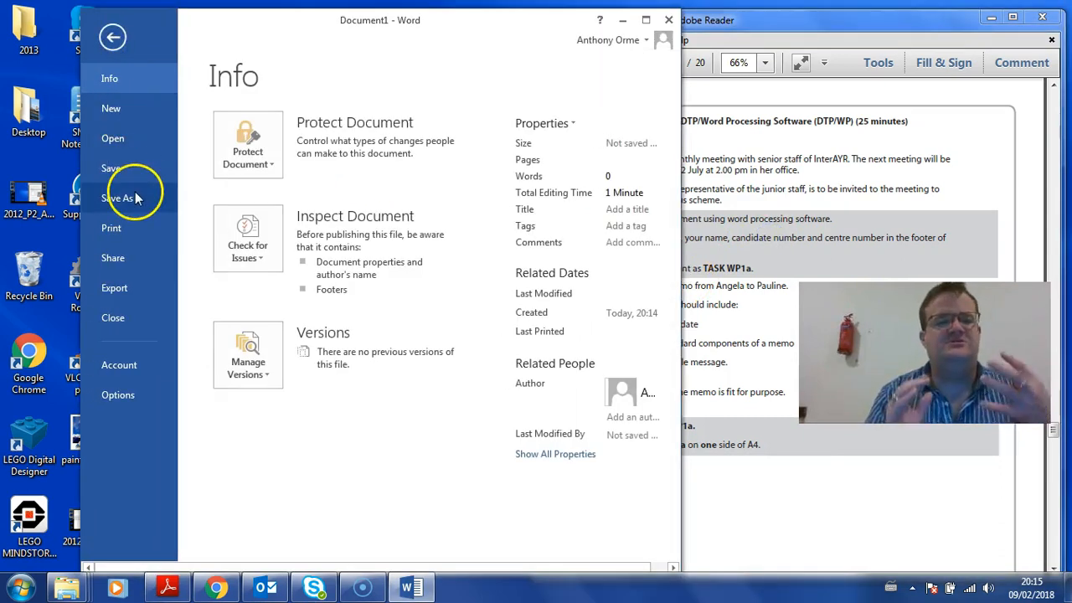
{"action": "left_click", "coordinate": [136, 197]}
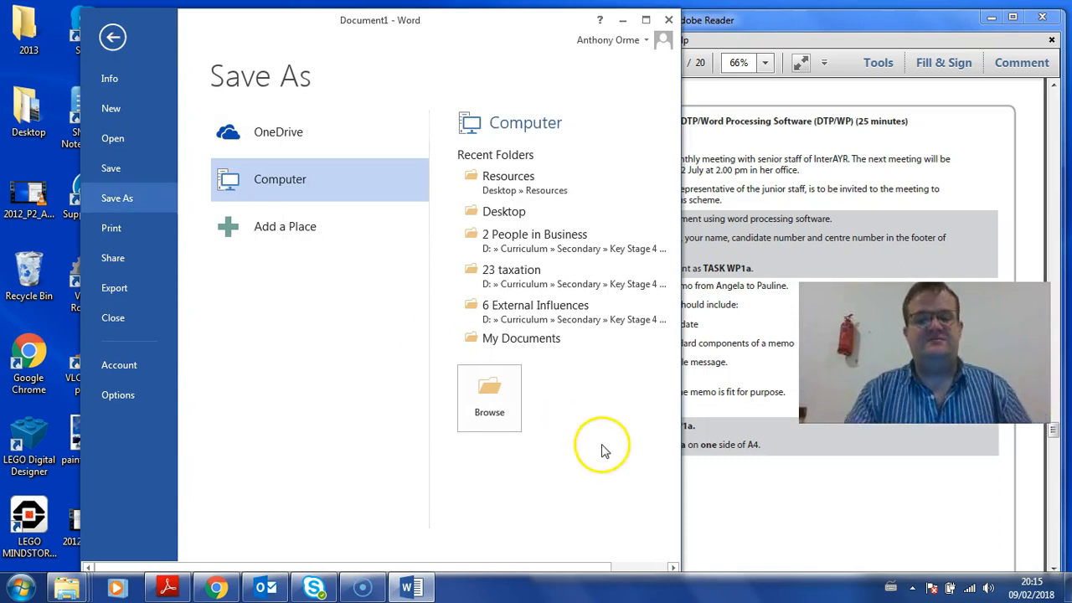
{"action": "left_click", "coordinate": [490, 398]}
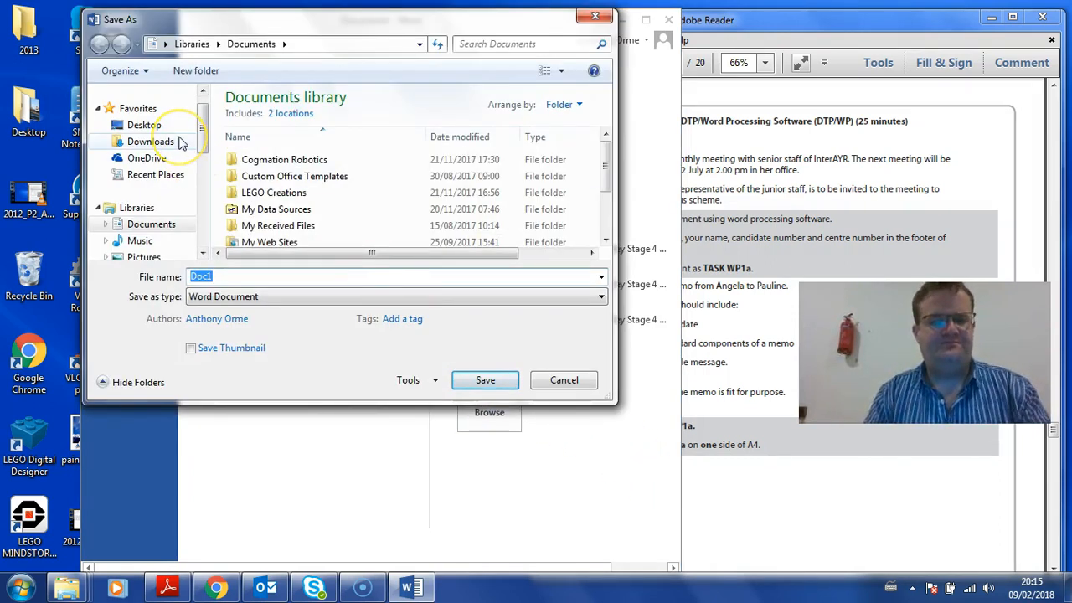
{"action": "left_click", "coordinate": [144, 126]}
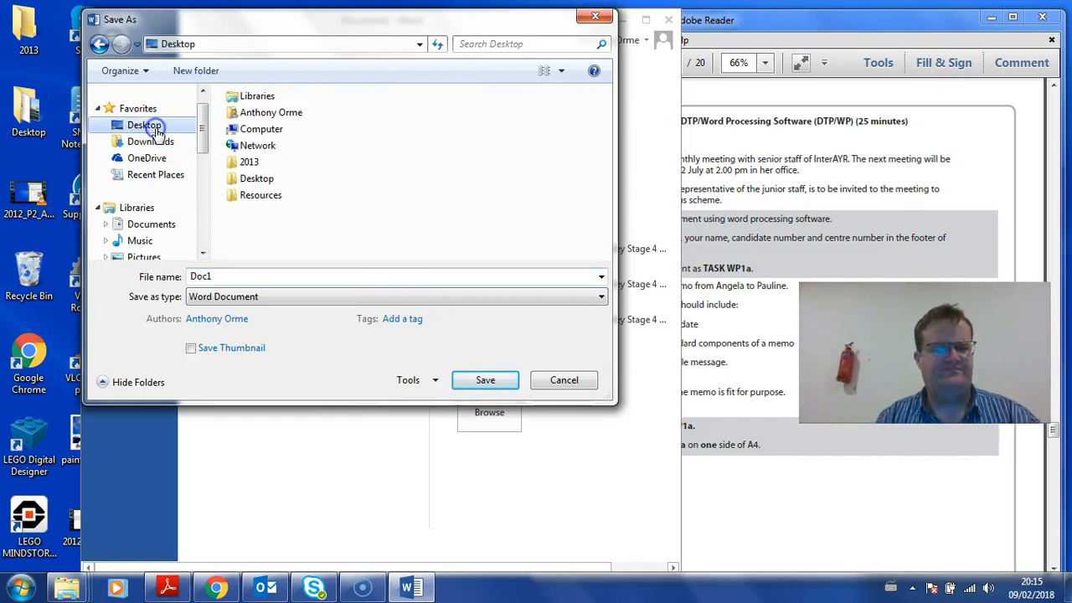
{"action": "double_click", "coordinate": [269, 201]}
{"action": "double_click", "coordinate": [239, 277]}
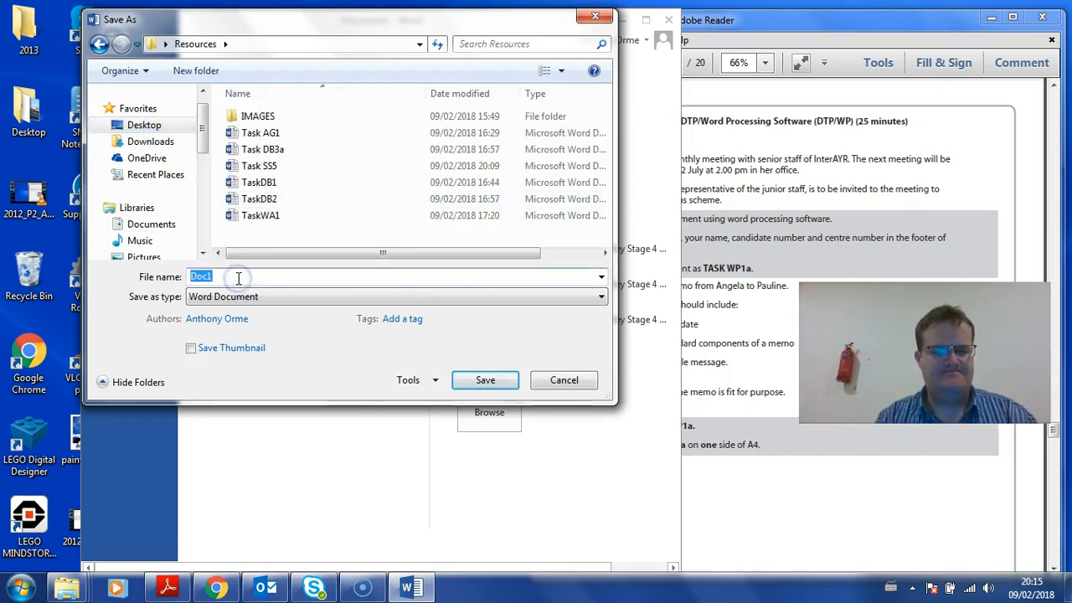
{"action": "type", "text": "Task WP"}
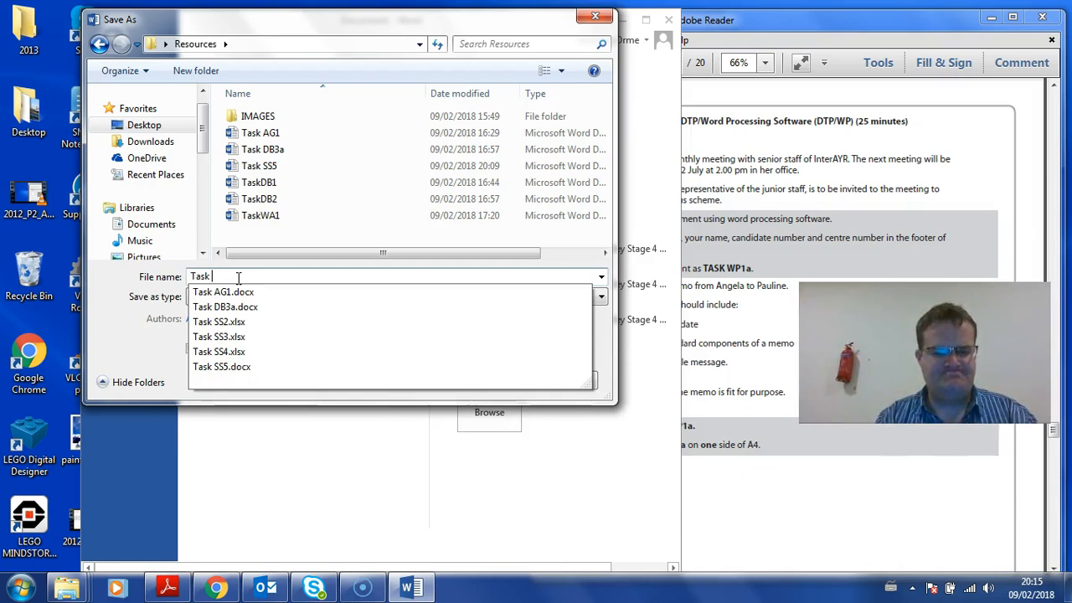
{"action": "type", "text": "1a"}
{"action": "key", "text": "Return"}
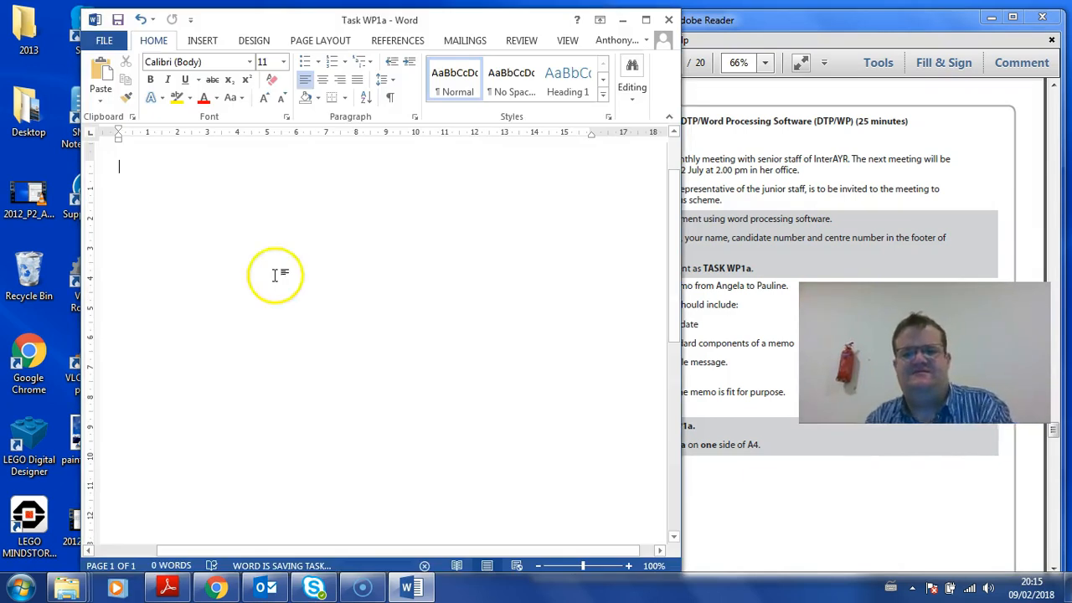
{"action": "left_click", "coordinate": [708, 306]}
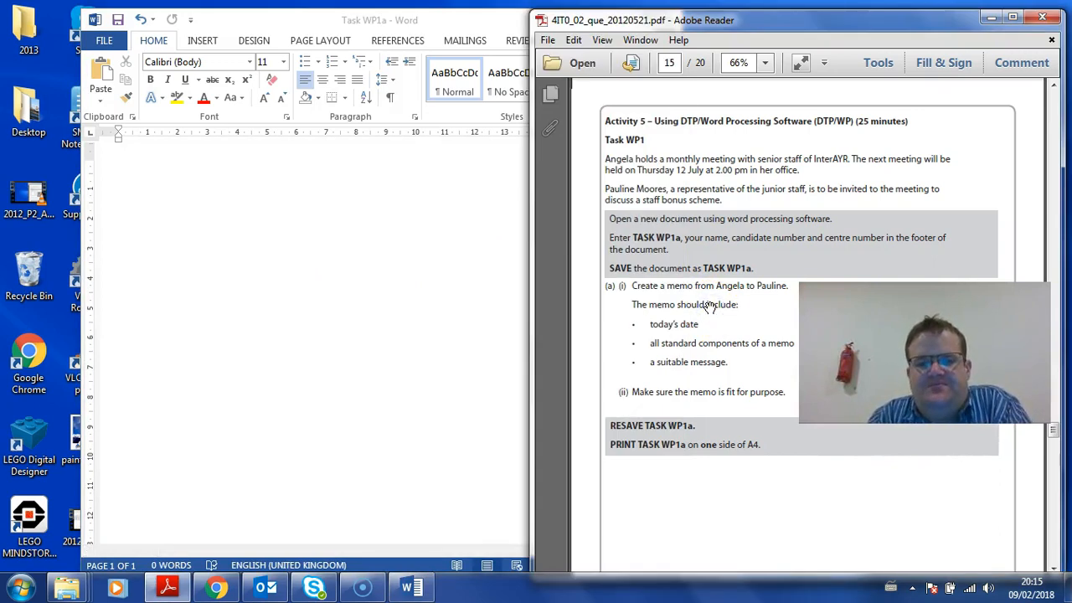
Type the heading 'Memo' at the top of the page and make it 48 pt bold
{"action": "left_click_drag", "start_coordinate": [359, 22], "coordinate": [0, 176]}
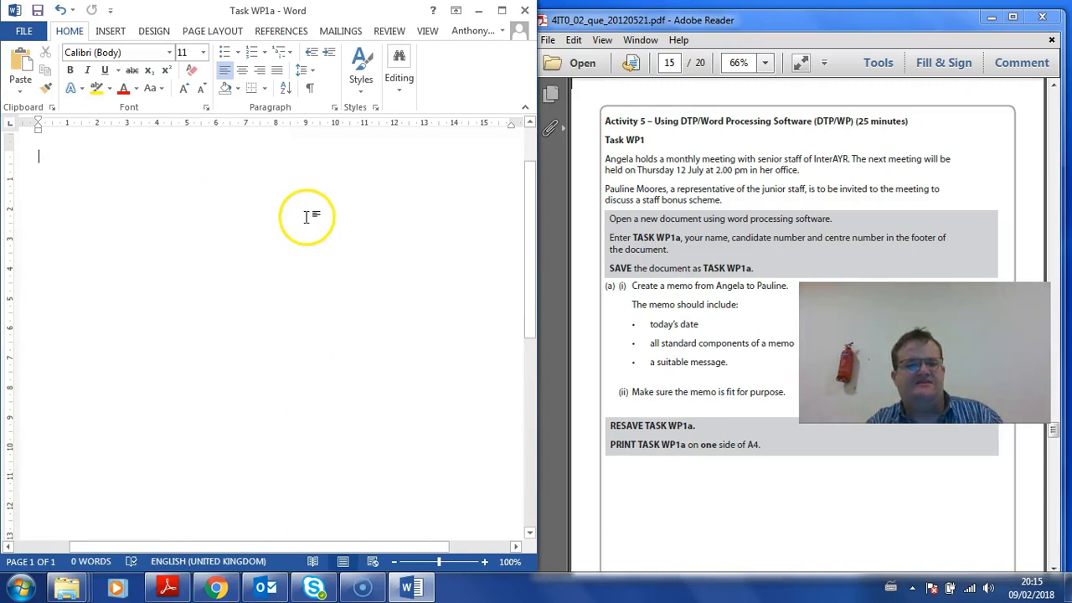
{"action": "scroll", "coordinate": [307, 217], "scroll_direction": "down", "scroll_amount": 1}
{"action": "scroll", "coordinate": [307, 217], "scroll_direction": "down", "scroll_amount": 2}
{"action": "left_click", "coordinate": [370, 146]}
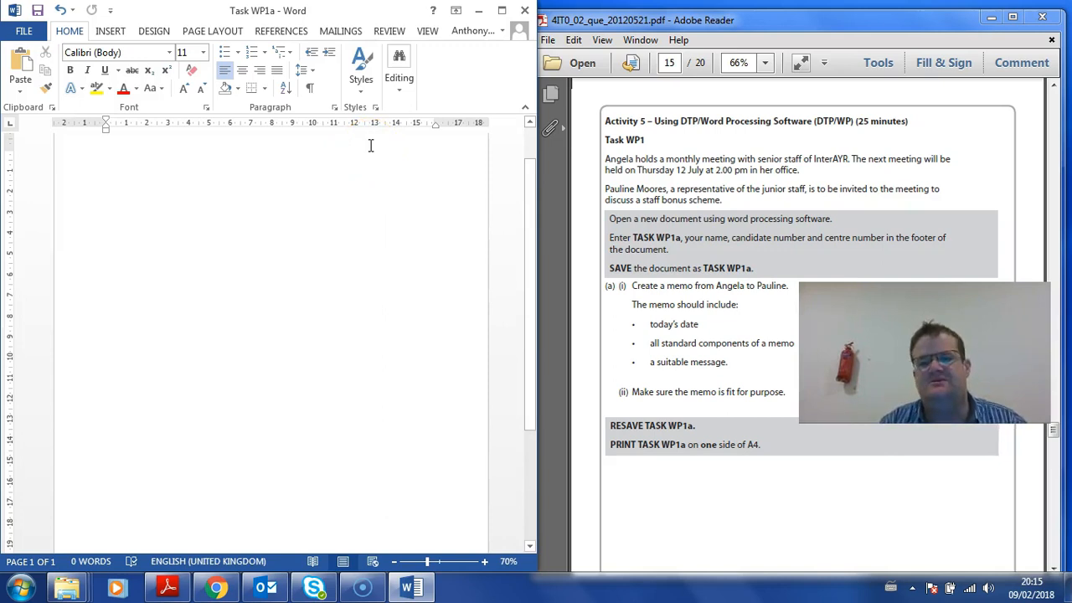
{"action": "type", "text": "Memo"}
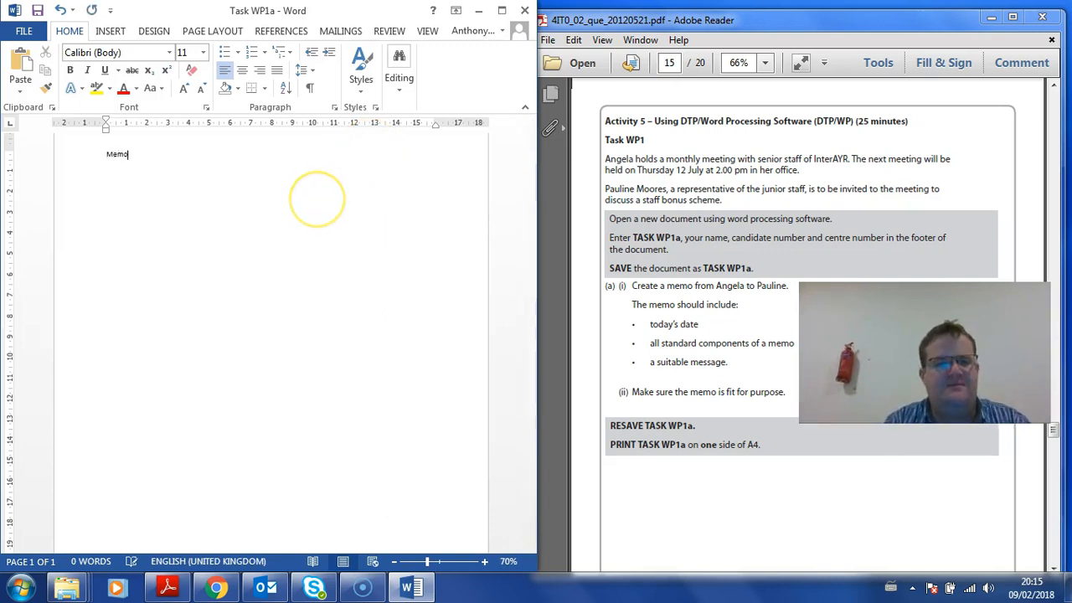
{"action": "left_click", "coordinate": [76, 156]}
{"action": "left_click", "coordinate": [203, 52]}
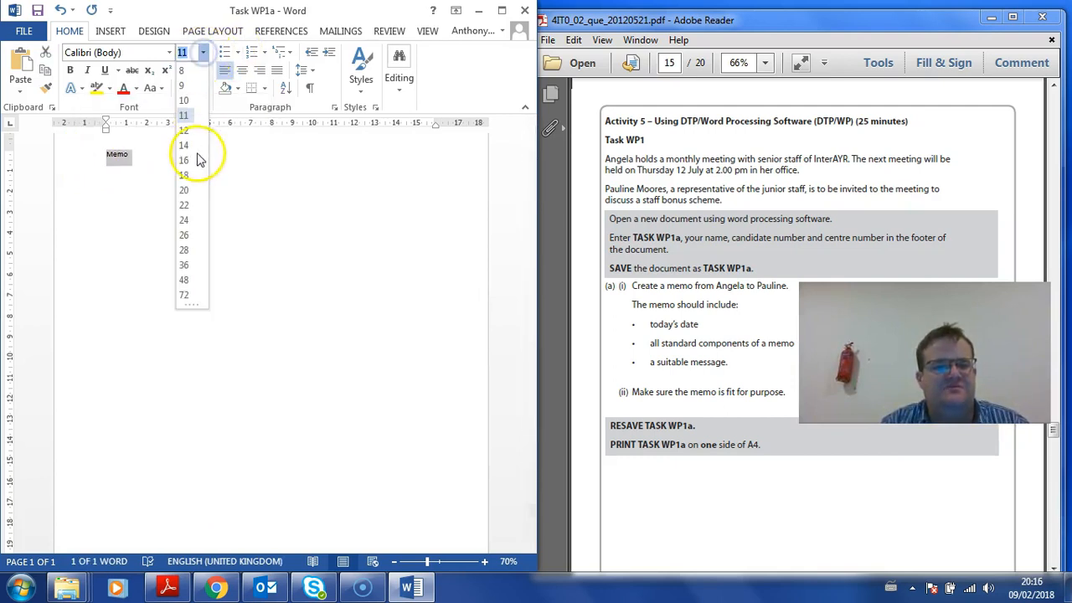
{"action": "left_click", "coordinate": [184, 279]}
{"action": "key", "text": "ctrl+b"}
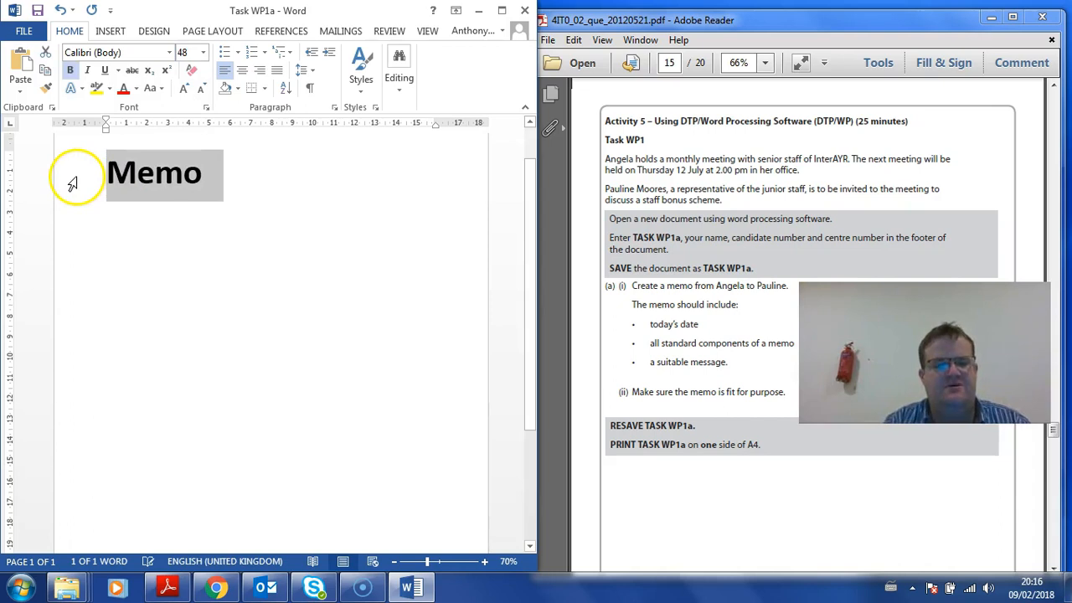
{"action": "left_click", "coordinate": [115, 209]}
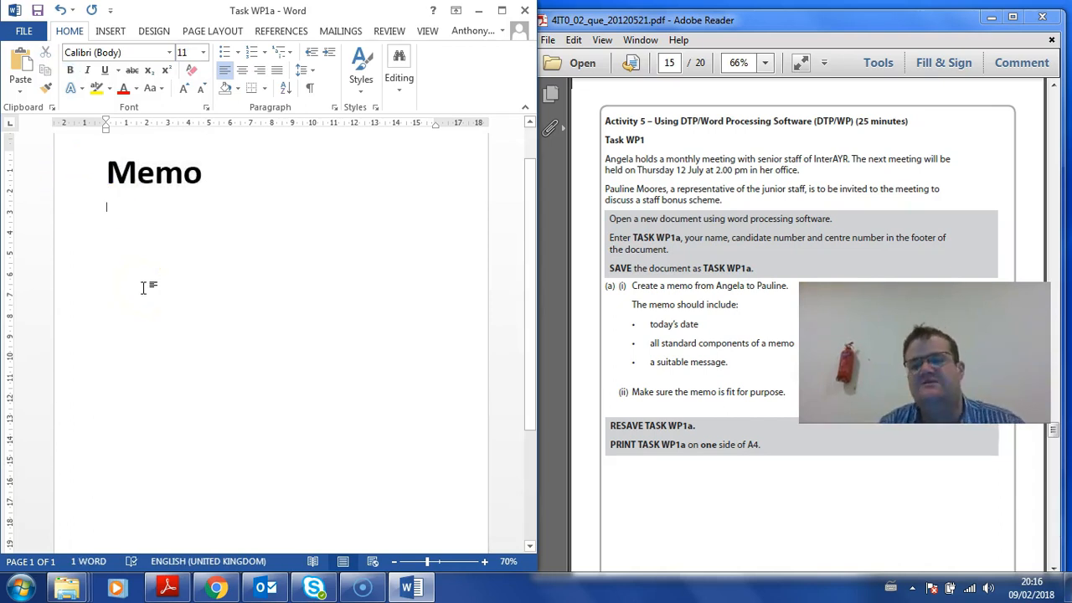
Type the To, CC, From, Date and RE lines above an underscore dividing rule
{"action": "type", "text": "To:"}
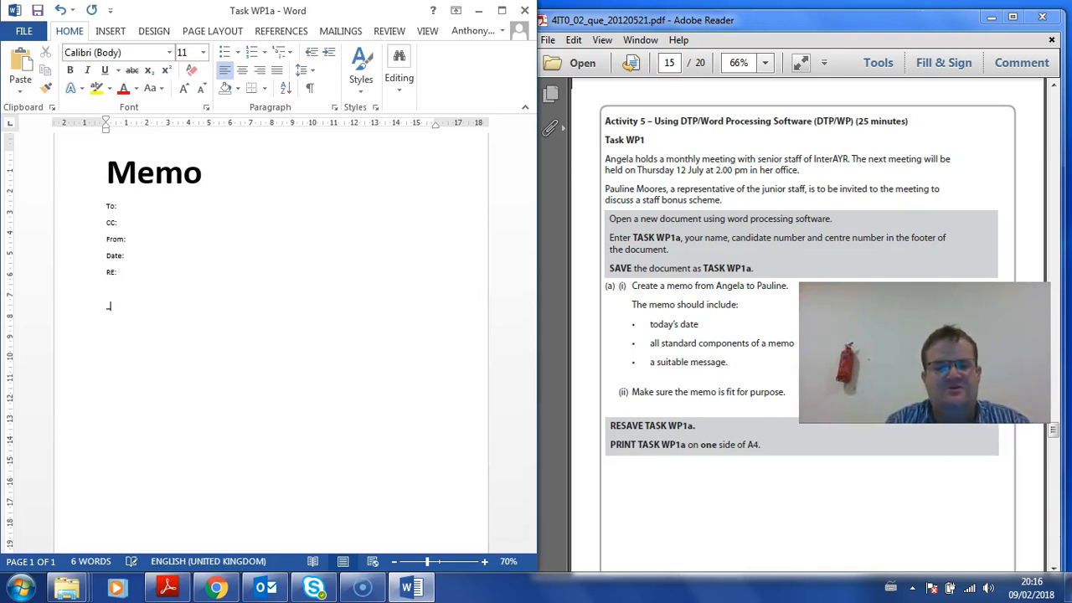
{"action": "key", "text": "Return"}
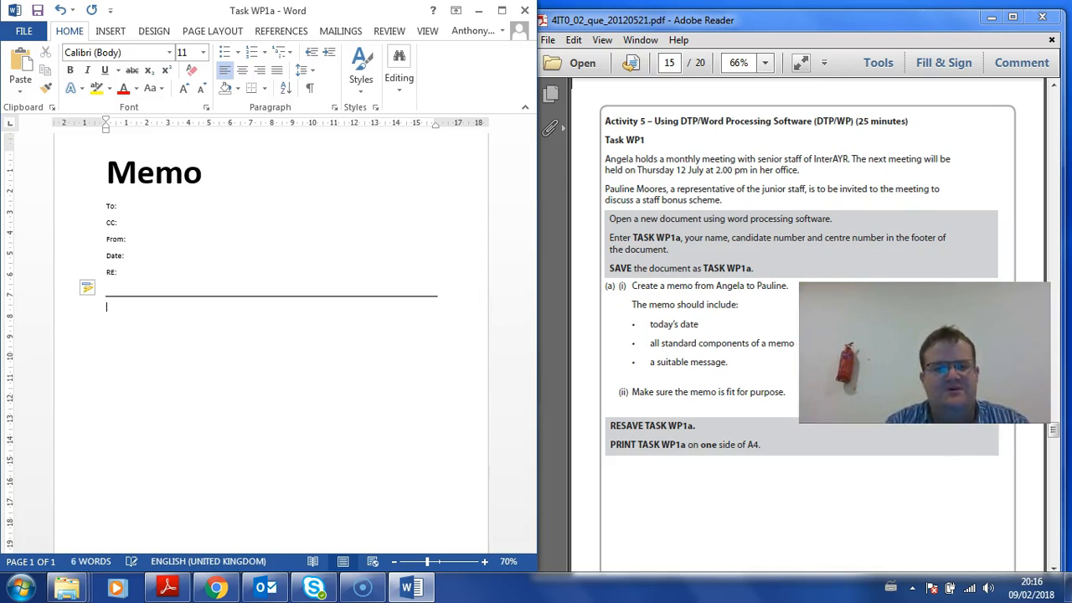
{"action": "left_click", "coordinate": [161, 207]}
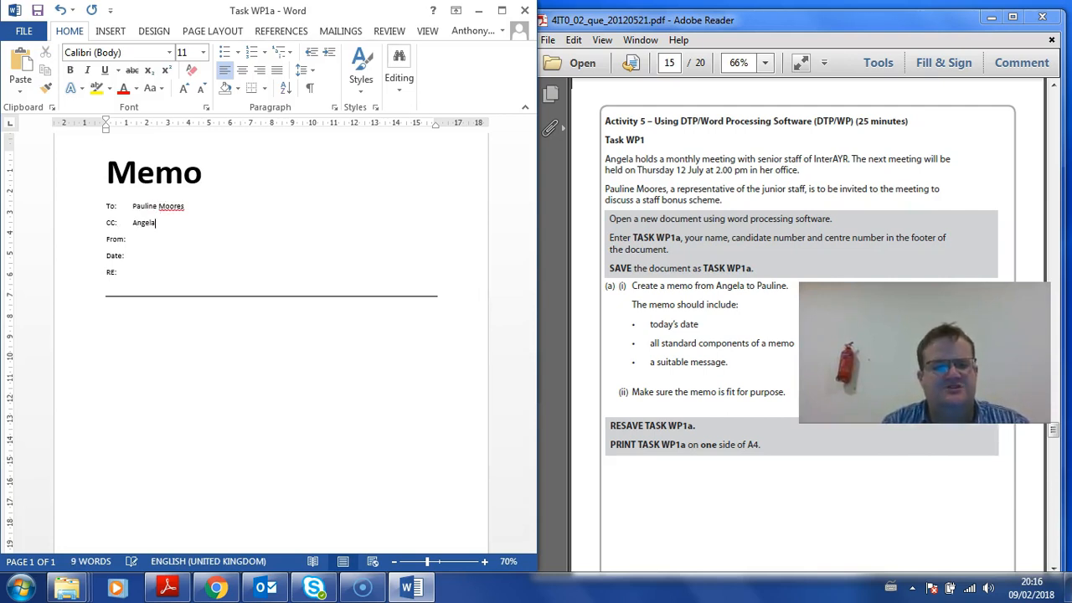
Turn the exam paper to page 3 to check the scenario's names
{"action": "left_click", "coordinate": [749, 177]}
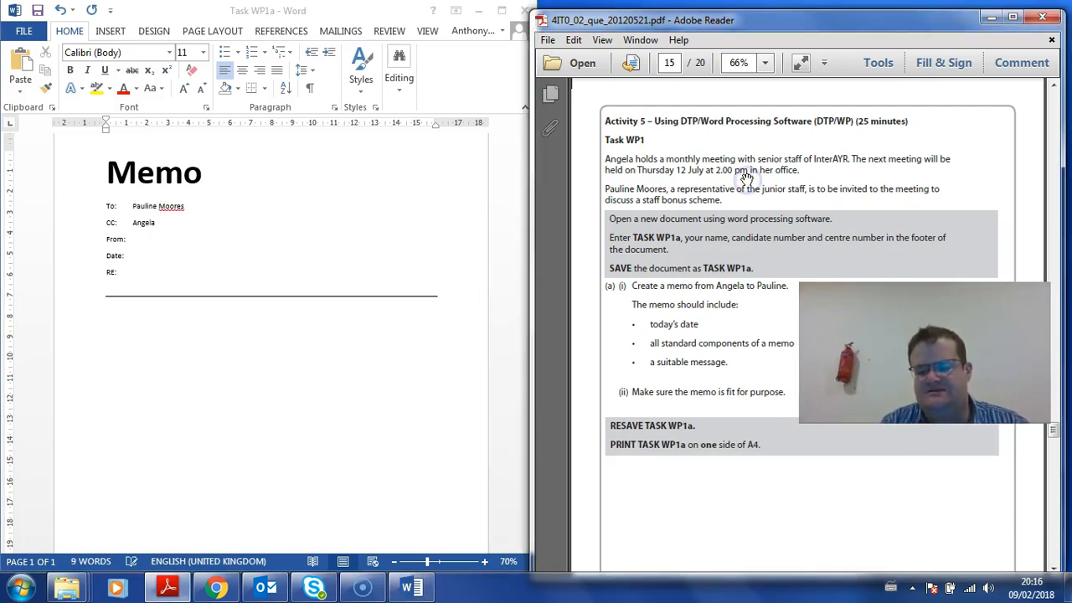
{"action": "left_click", "coordinate": [640, 41]}
{"action": "left_click", "coordinate": [669, 63]}
{"action": "type", "text": "3"}
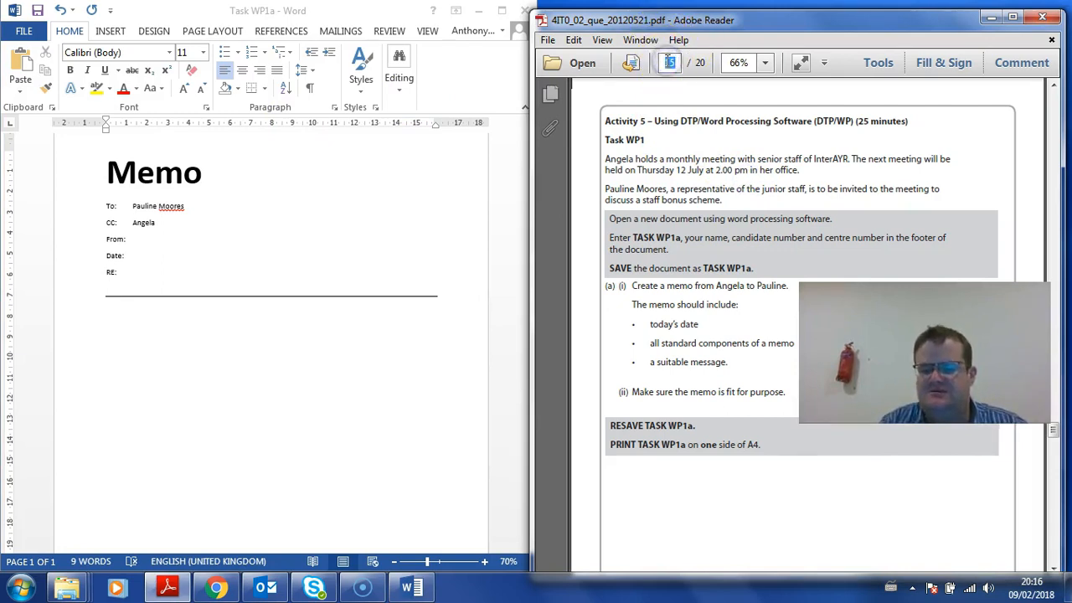
{"action": "key", "text": "Return"}
{"action": "scroll", "coordinate": [729, 426], "scroll_direction": "down", "scroll_amount": 3}
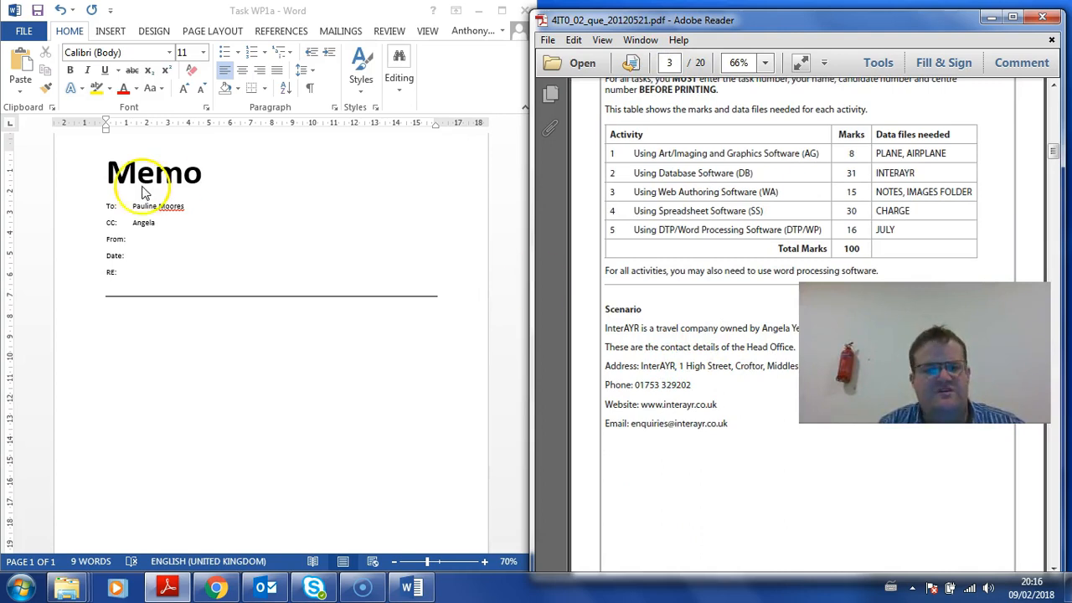
Complete the surname on the CC line, then move the full name onto the From line with a tab
{"action": "left_click", "coordinate": [167, 222]}
{"action": "type", "text": "Keith"}
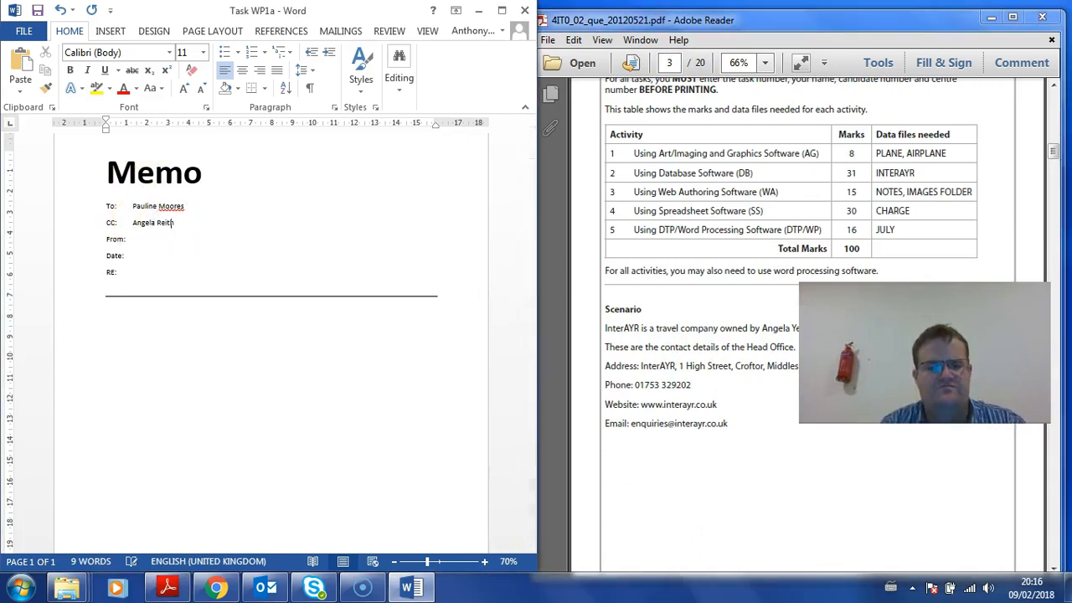
{"action": "left_click", "coordinate": [145, 242]}
{"action": "left_click_drag", "start_coordinate": [174, 222], "coordinate": [148, 248]}
{"action": "key", "text": "Left"}
{"action": "key", "text": "Tab"}
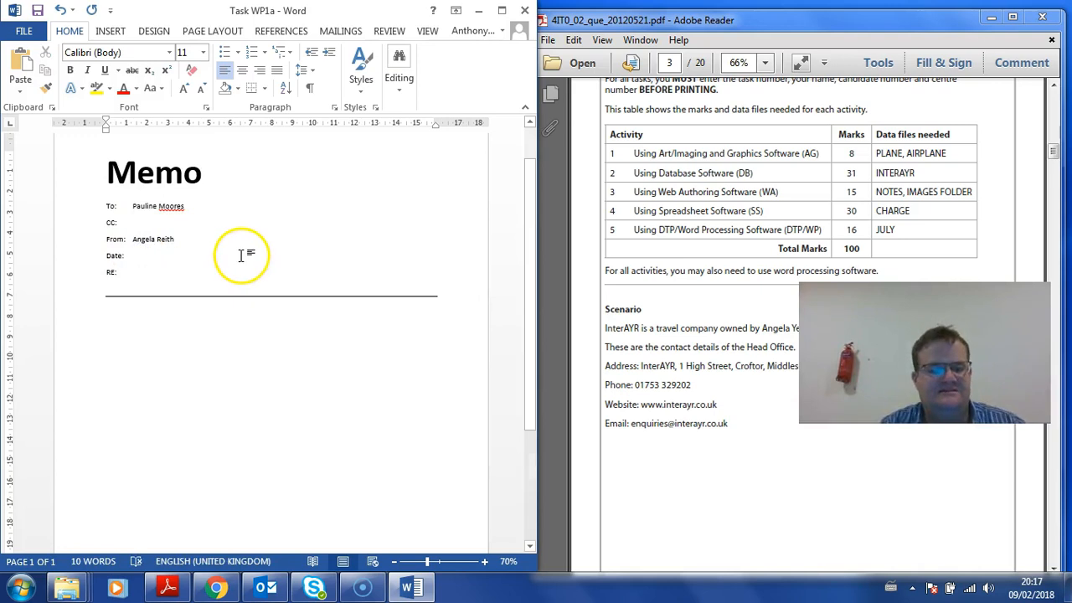
Insert the date 'Friday, 09 February 2018' on the memo's Date line
{"action": "left_click", "coordinate": [502, 10]}
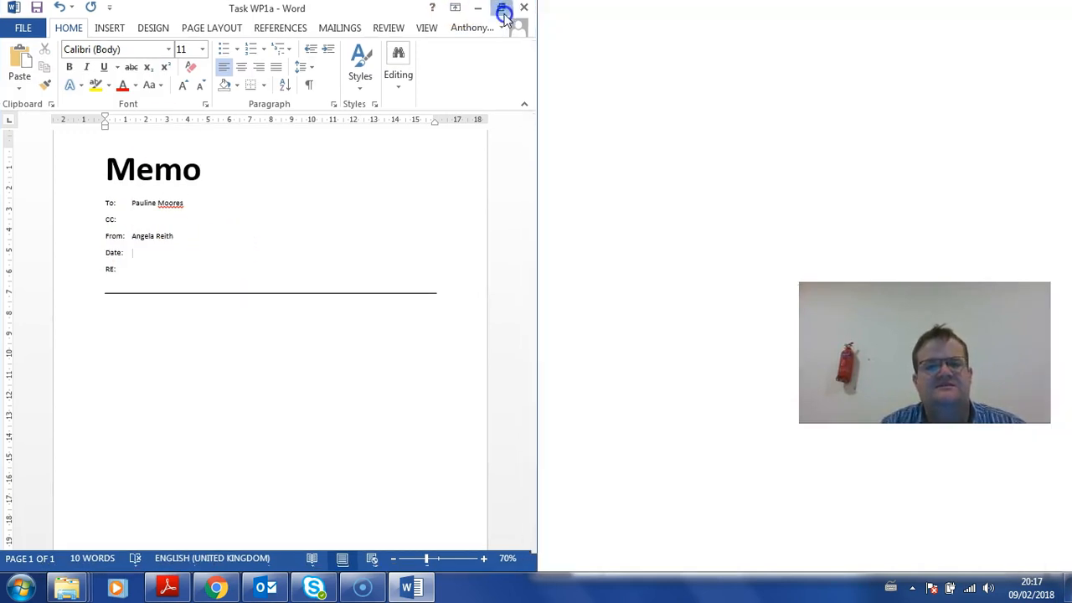
{"action": "left_click", "coordinate": [123, 28]}
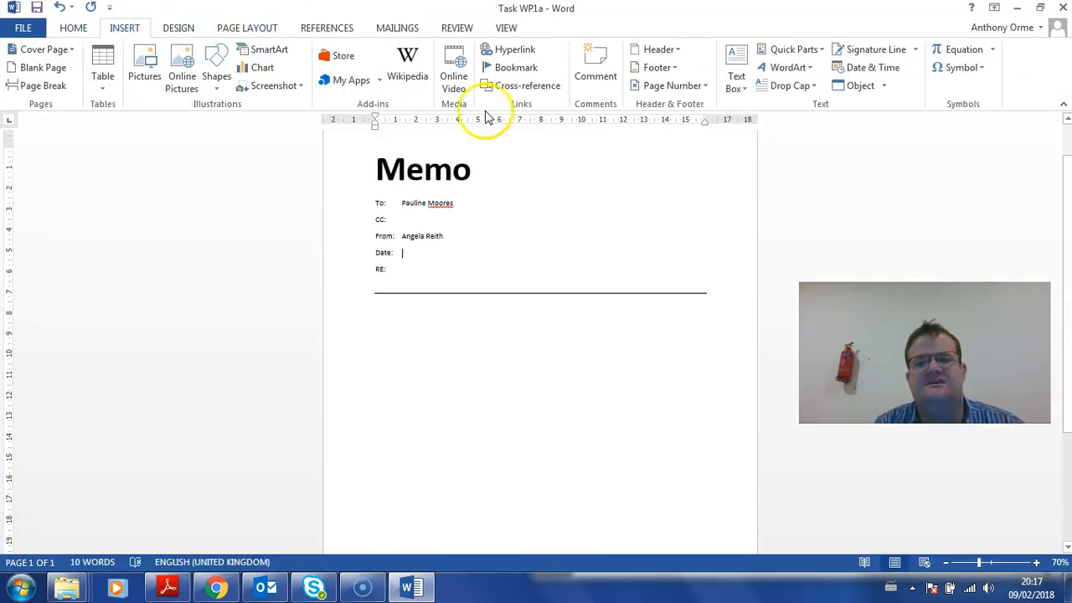
{"action": "left_click", "coordinate": [862, 72]}
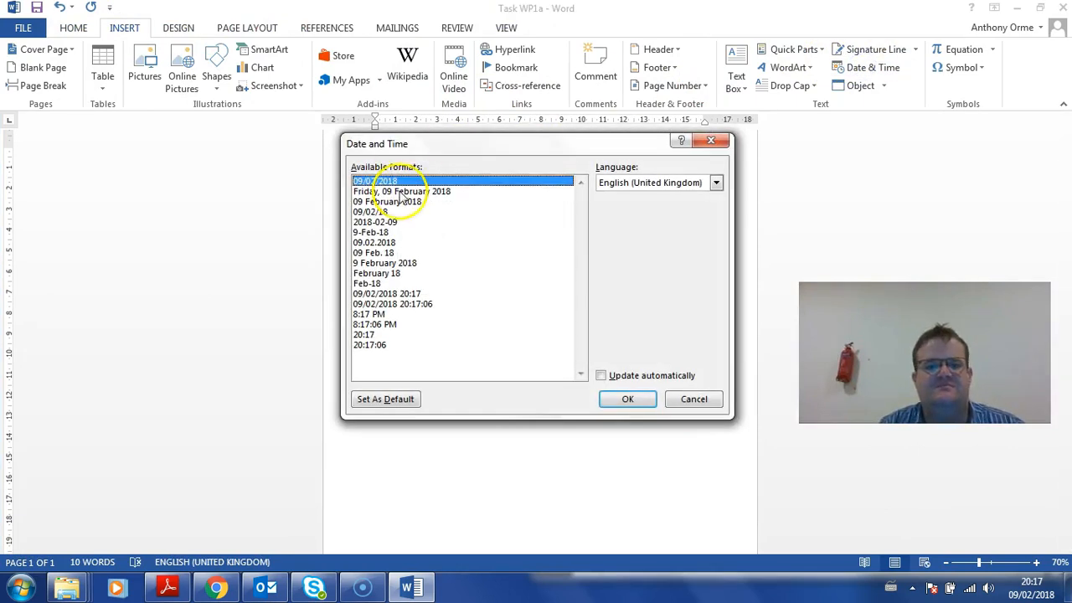
{"action": "left_click", "coordinate": [401, 192]}
{"action": "left_click", "coordinate": [619, 400]}
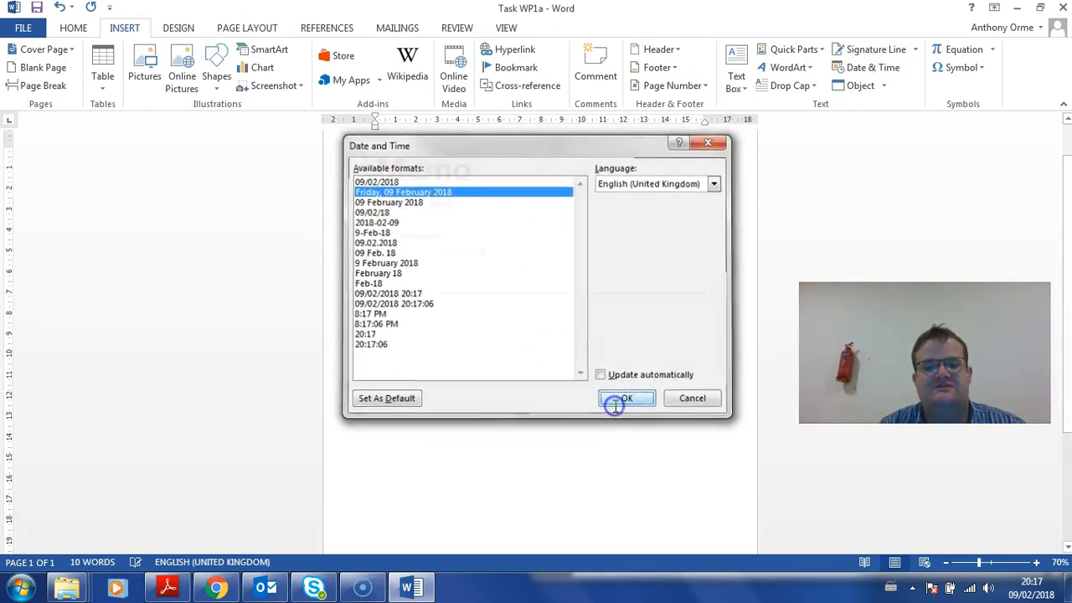
{"action": "left_click", "coordinate": [414, 267]}
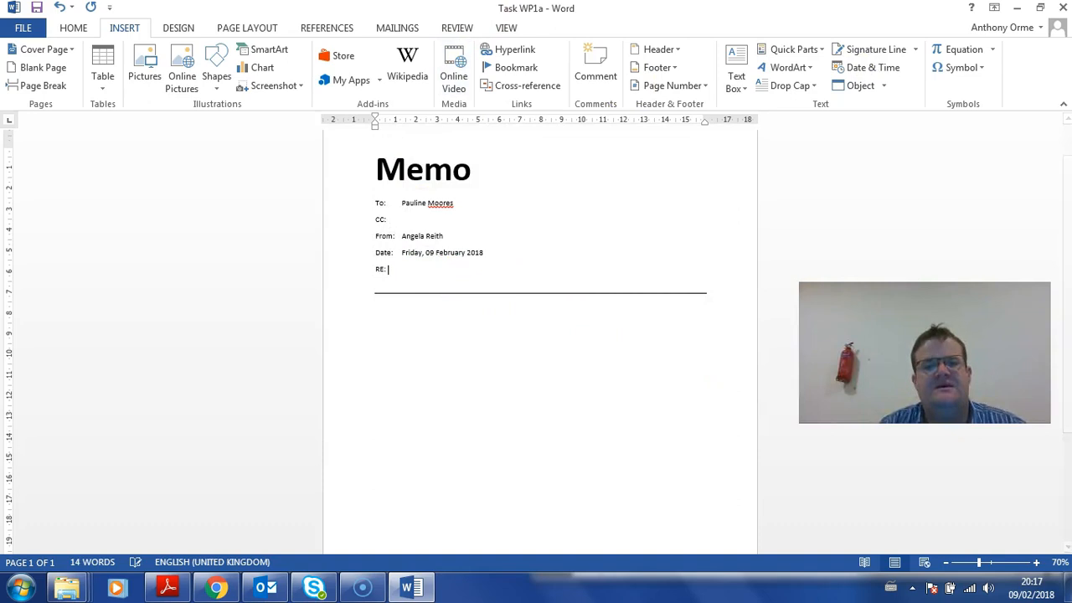
{"action": "left_click_drag", "start_coordinate": [497, 11], "coordinate": [2, 109]}
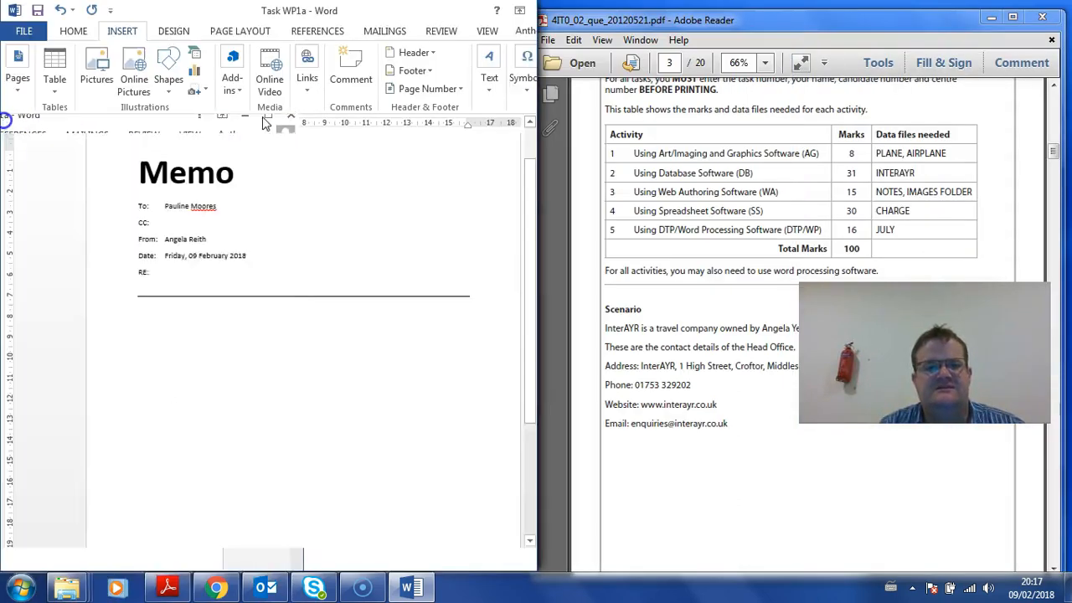
Turn the exam paper to page 15 to reread the memo task
{"action": "left_click", "coordinate": [669, 63]}
{"action": "type", "text": "15"}
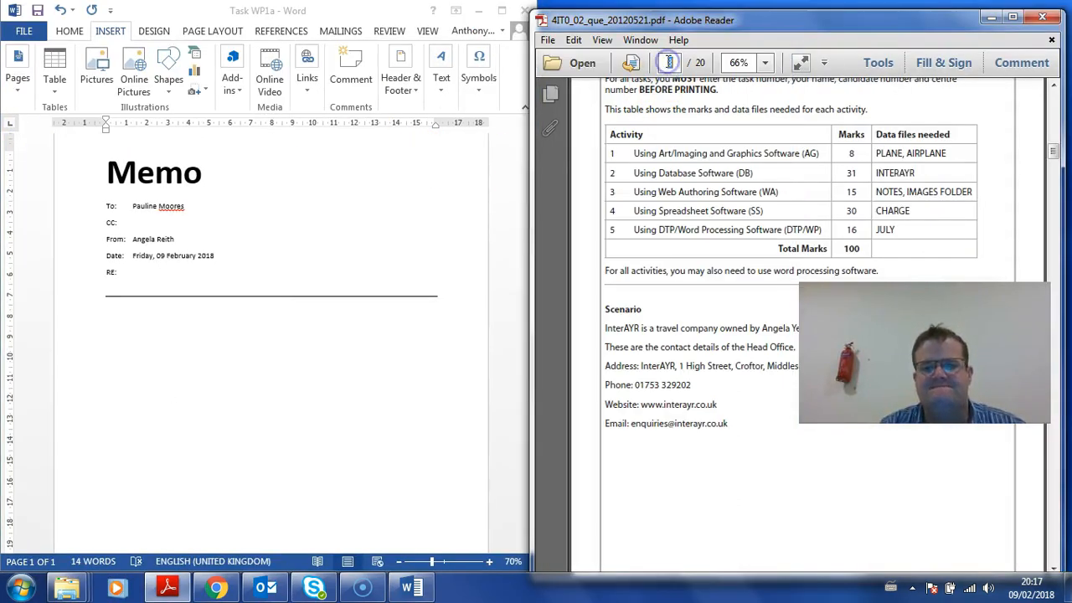
{"action": "key", "text": "Return"}
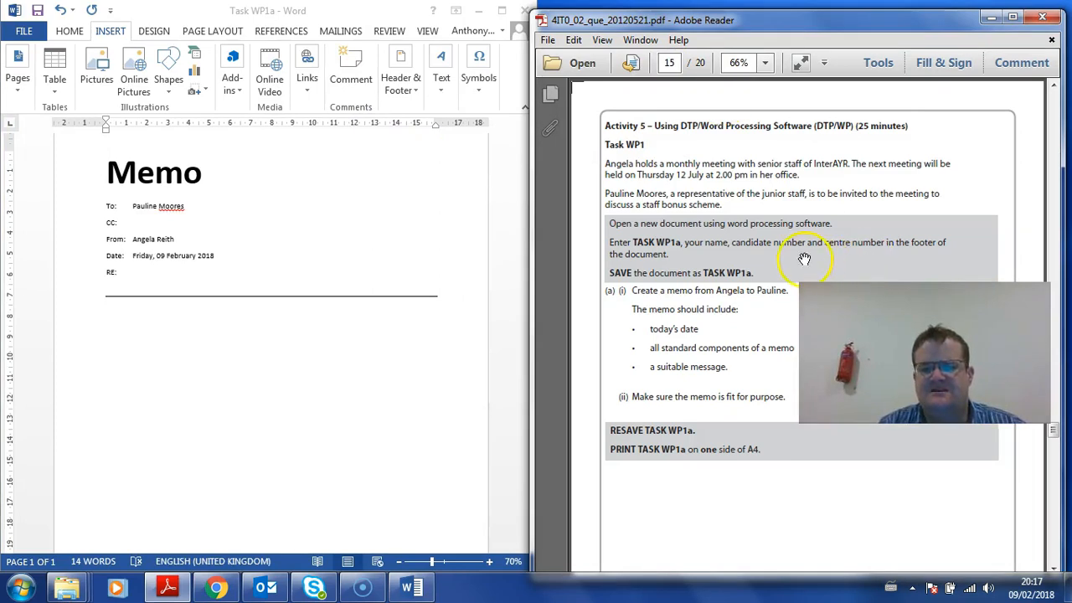
{"action": "left_click_drag", "start_coordinate": [775, 246], "coordinate": [760, 210]}
Type the RE subject 'Staff Bonus Scheme' and a greeting inviting them to Thursday 12th July's 2.00pm meeting
{"action": "left_click", "coordinate": [159, 260]}
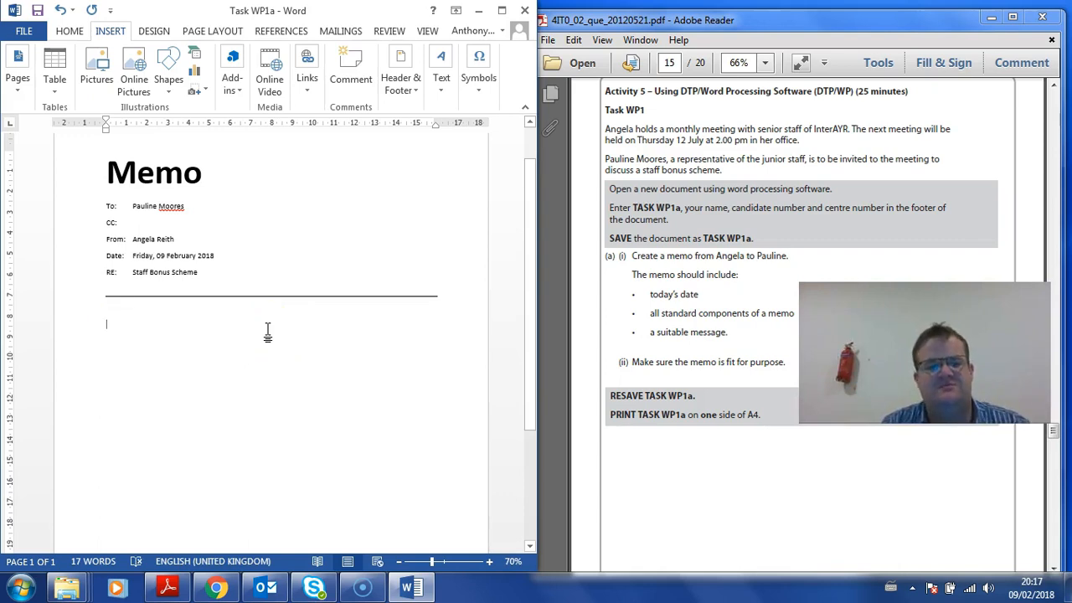
{"action": "type", "text": "Greetings Pauline,"}
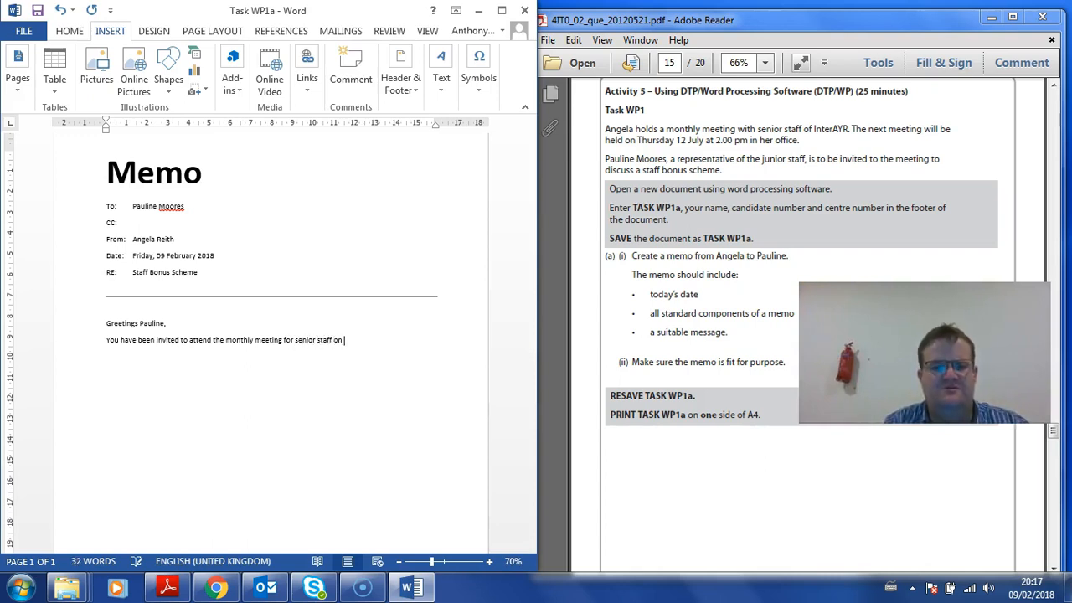
{"action": "type", "text": "hursday 12th July at"}
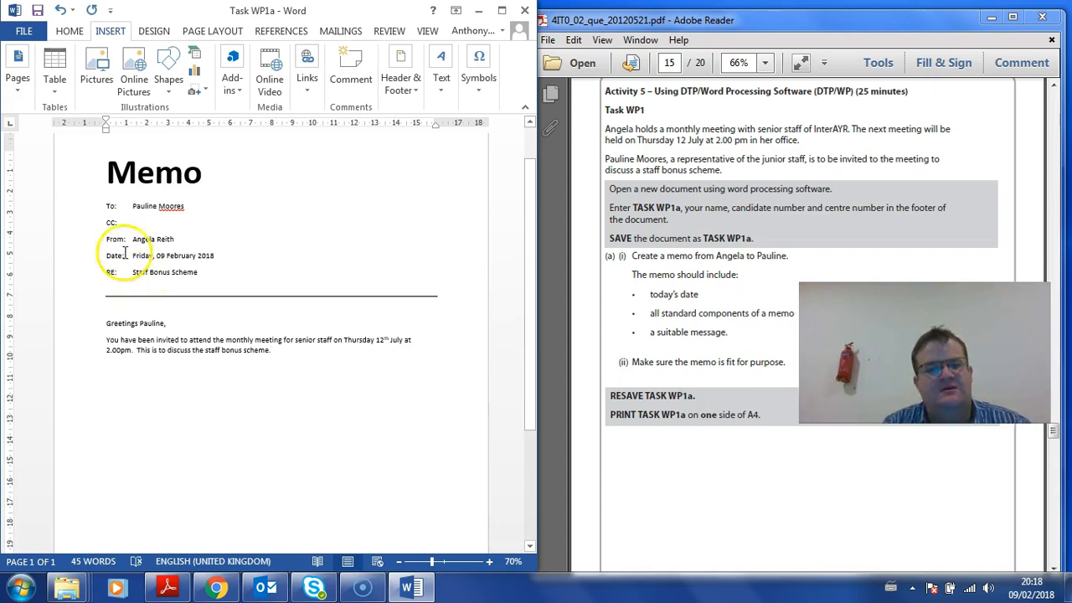
Save the memo and review it in print preview
{"action": "left_click", "coordinate": [23, 31]}
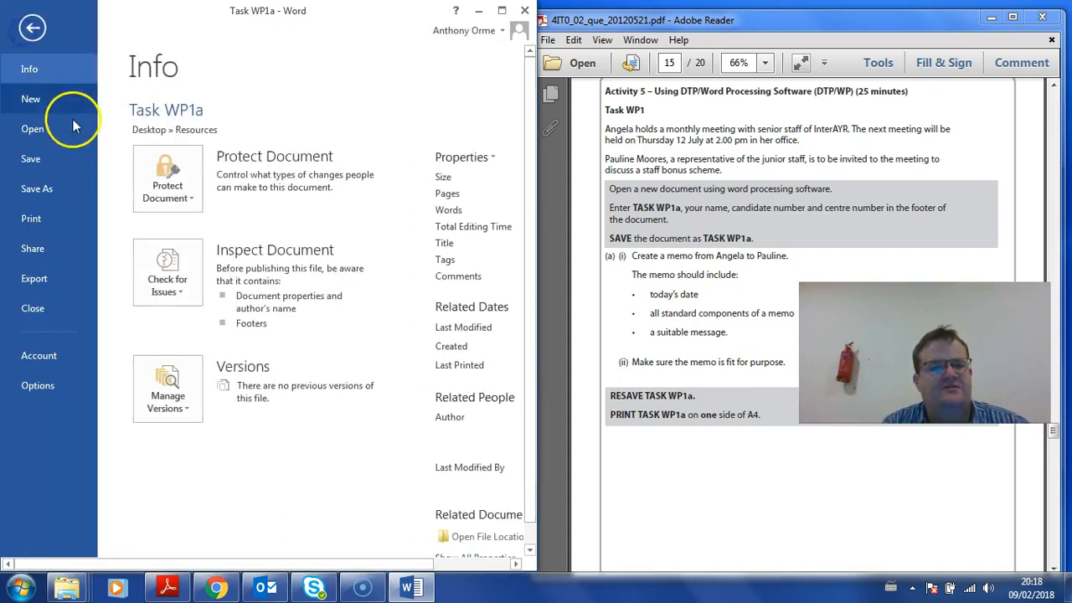
{"action": "left_click", "coordinate": [38, 161]}
{"action": "left_click", "coordinate": [14, 31]}
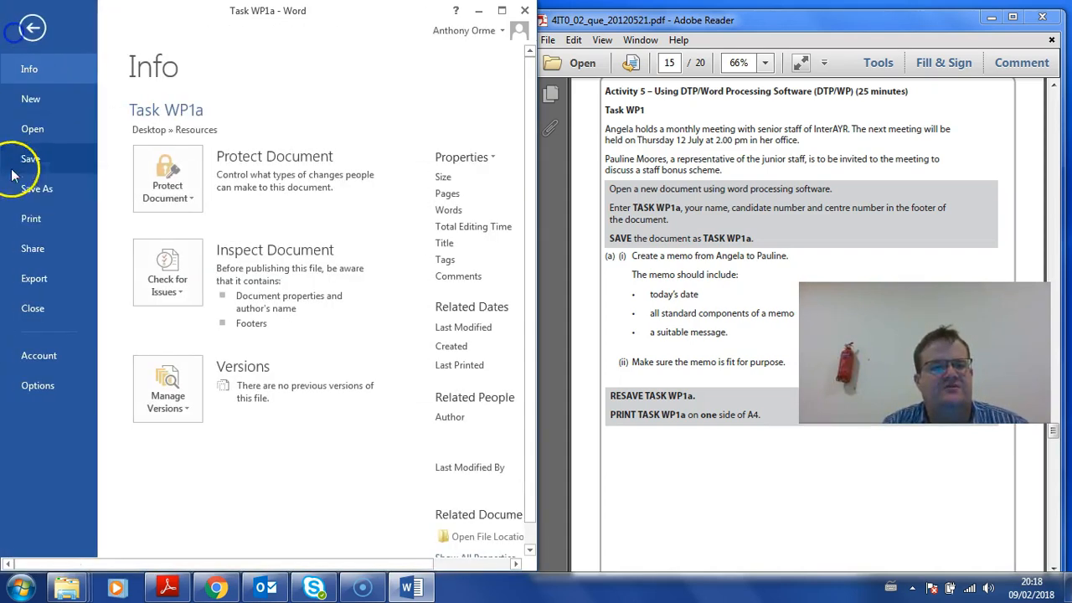
{"action": "left_click", "coordinate": [29, 219]}
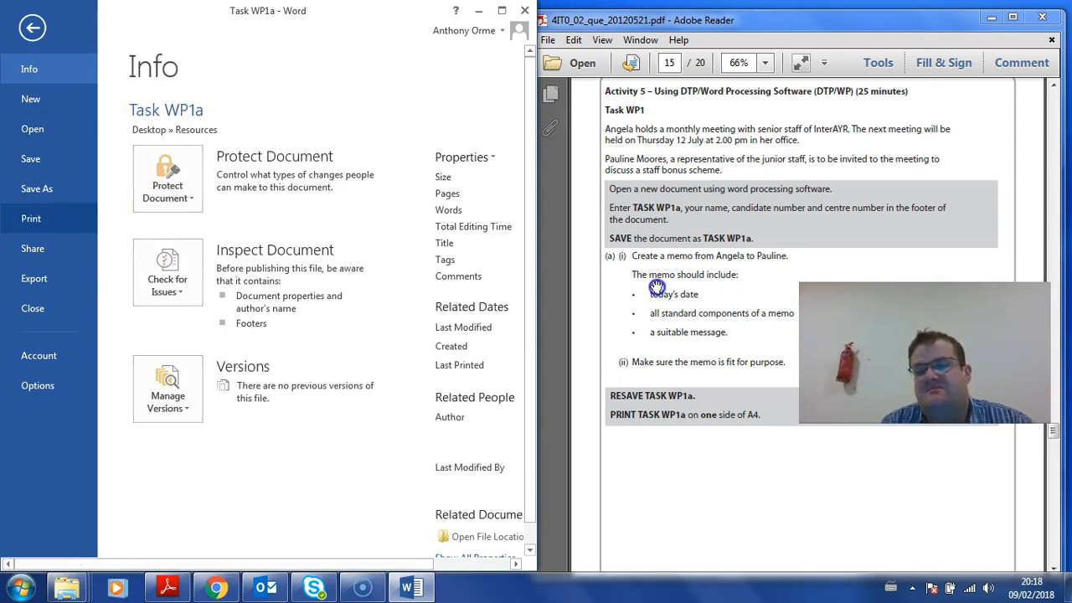
{"action": "scroll", "coordinate": [691, 326], "scroll_direction": "down", "scroll_amount": 10}
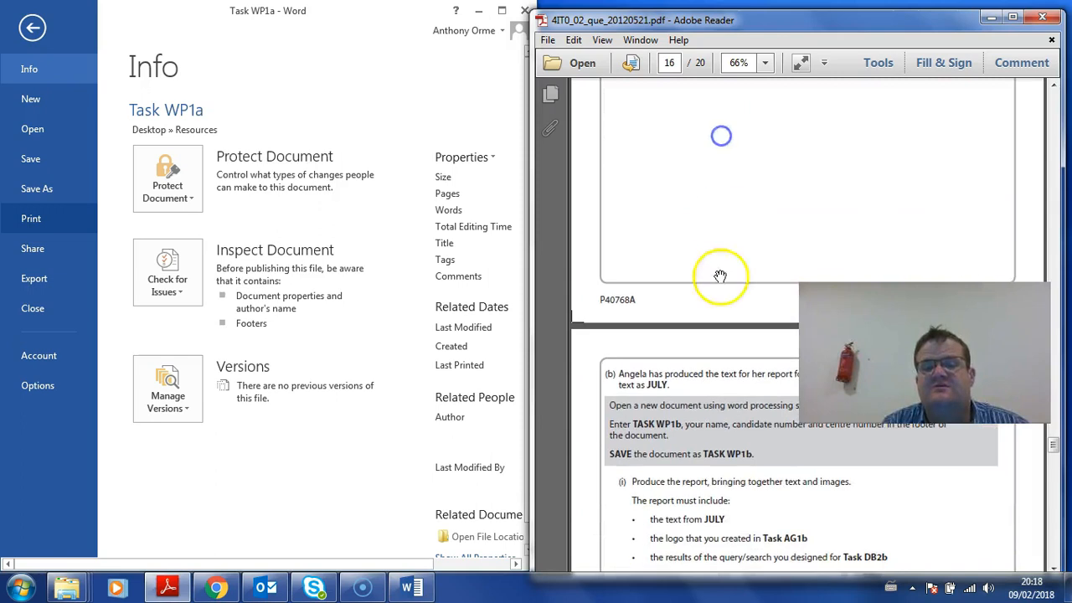
{"action": "scroll", "coordinate": [718, 163], "scroll_direction": "down", "scroll_amount": 1}
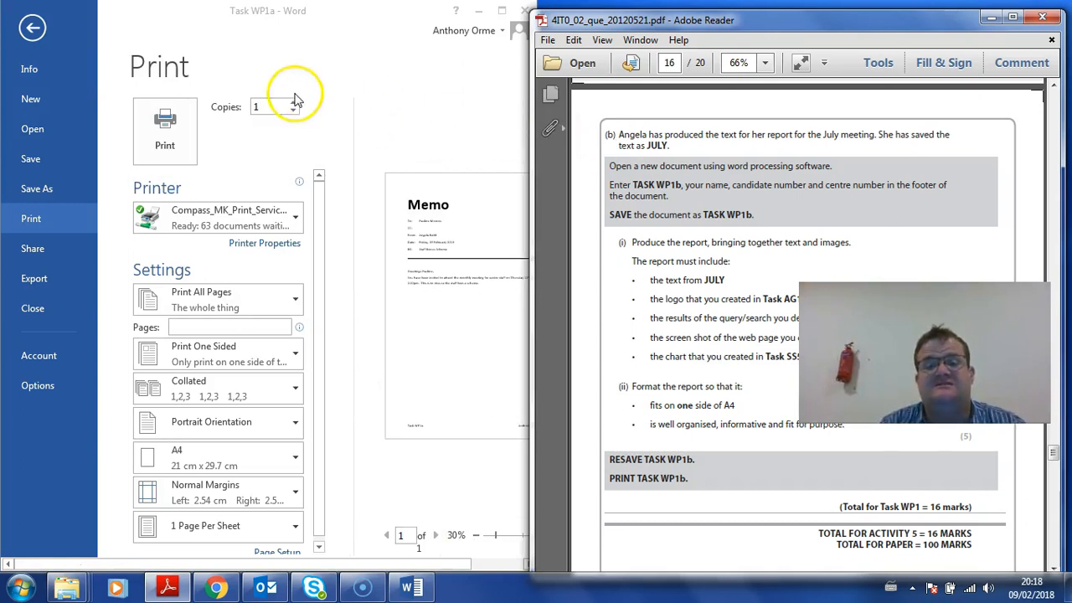
{"action": "left_click", "coordinate": [39, 40]}
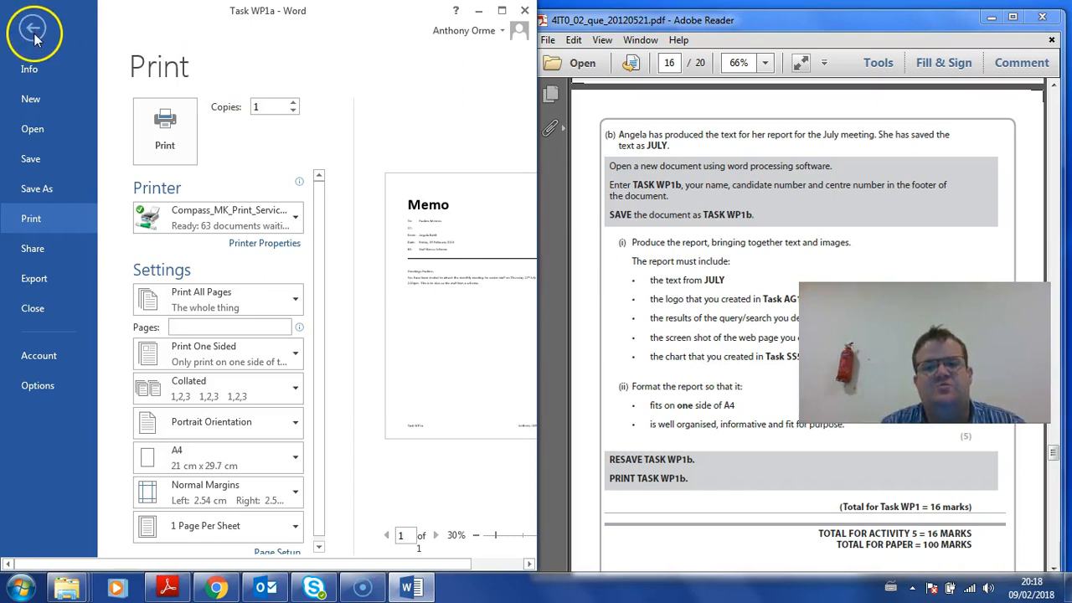
{"action": "left_click", "coordinate": [33, 31]}
Create a new blank Word document
{"action": "left_click", "coordinate": [34, 38]}
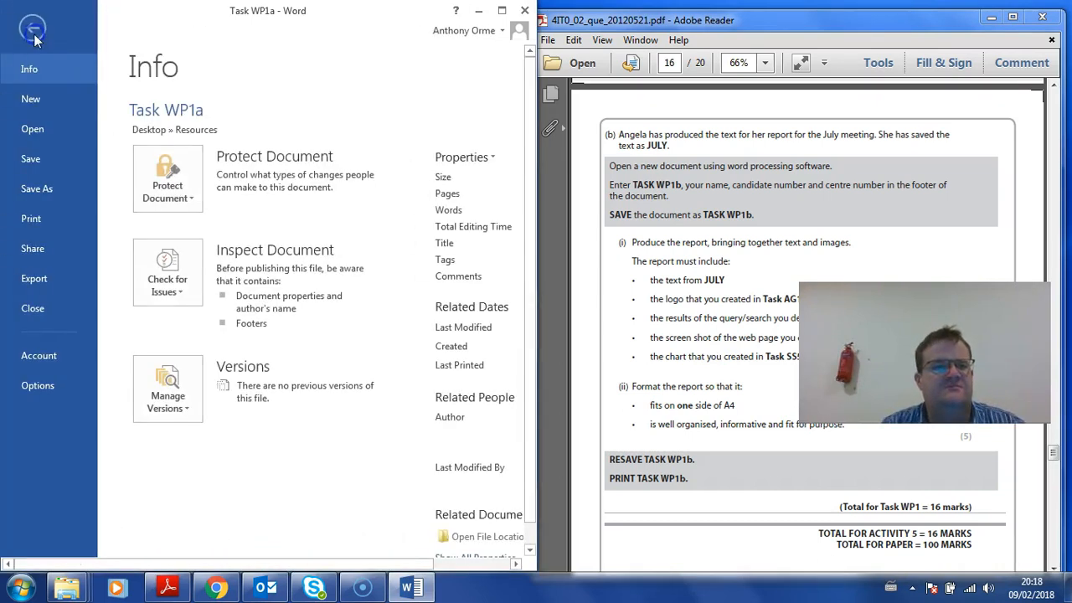
{"action": "left_click", "coordinate": [30, 99]}
{"action": "left_click", "coordinate": [200, 251]}
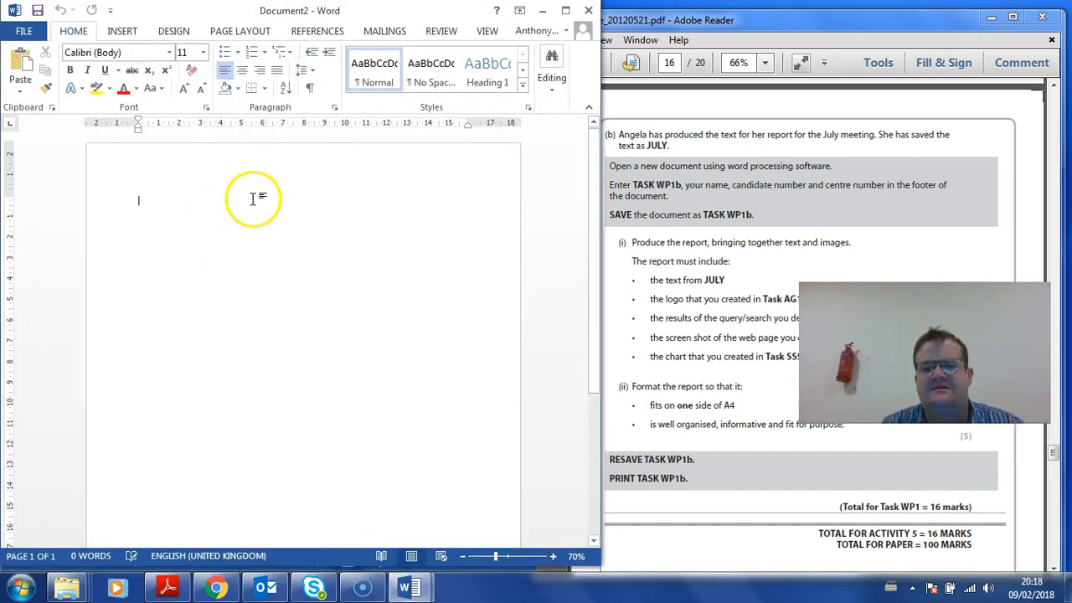
Add a Blank (Three Columns) footer with 'Task WP1b' left and the author's name right
{"action": "left_click", "coordinate": [122, 37]}
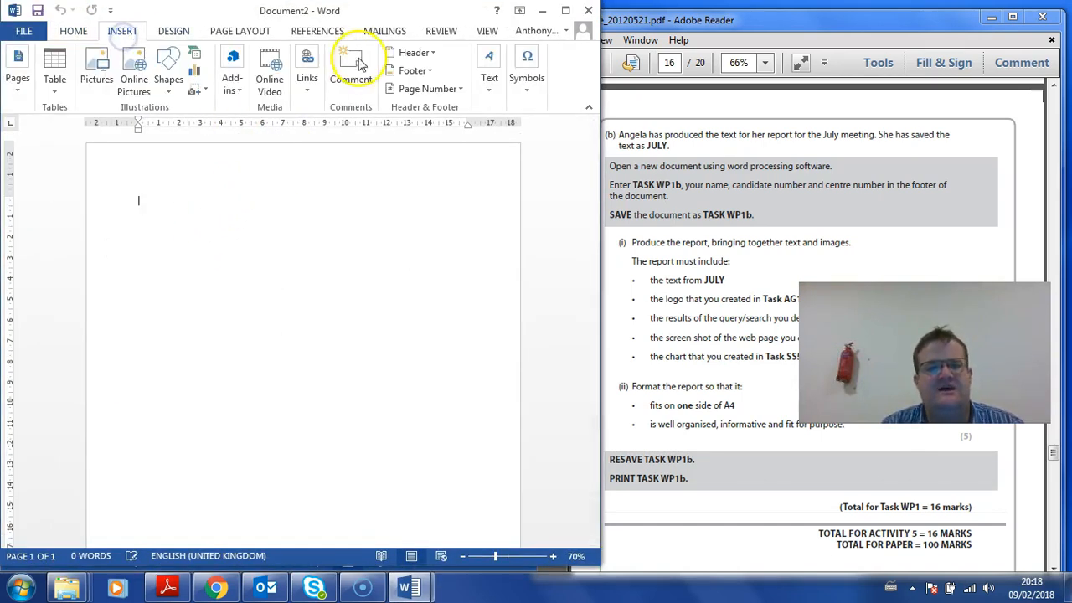
{"action": "left_click", "coordinate": [410, 70]}
{"action": "left_click", "coordinate": [437, 203]}
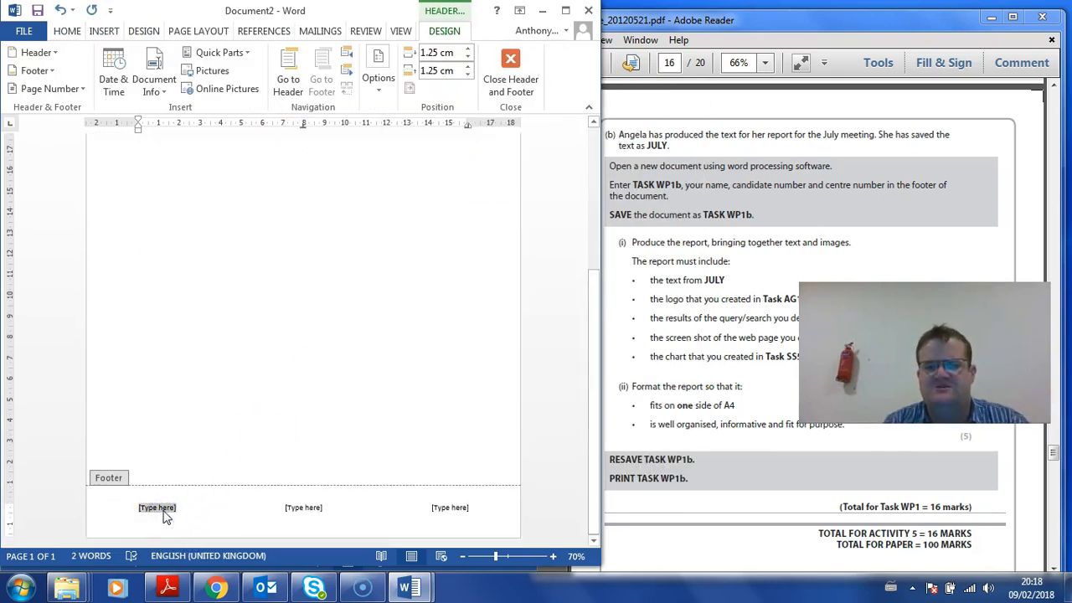
{"action": "type", "text": "Task WP1b"}
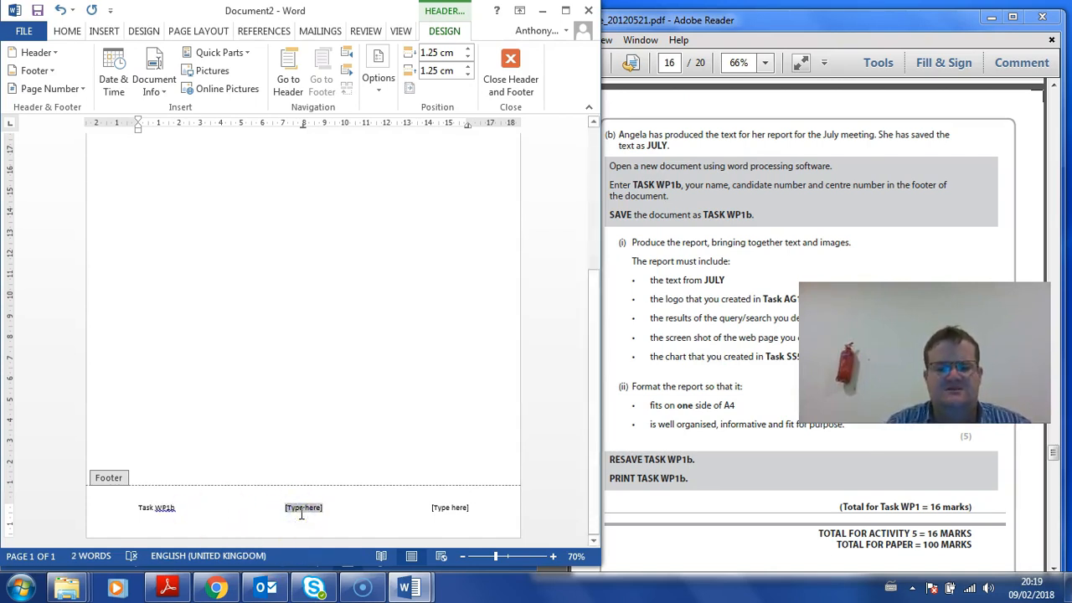
{"action": "left_click", "coordinate": [449, 508]}
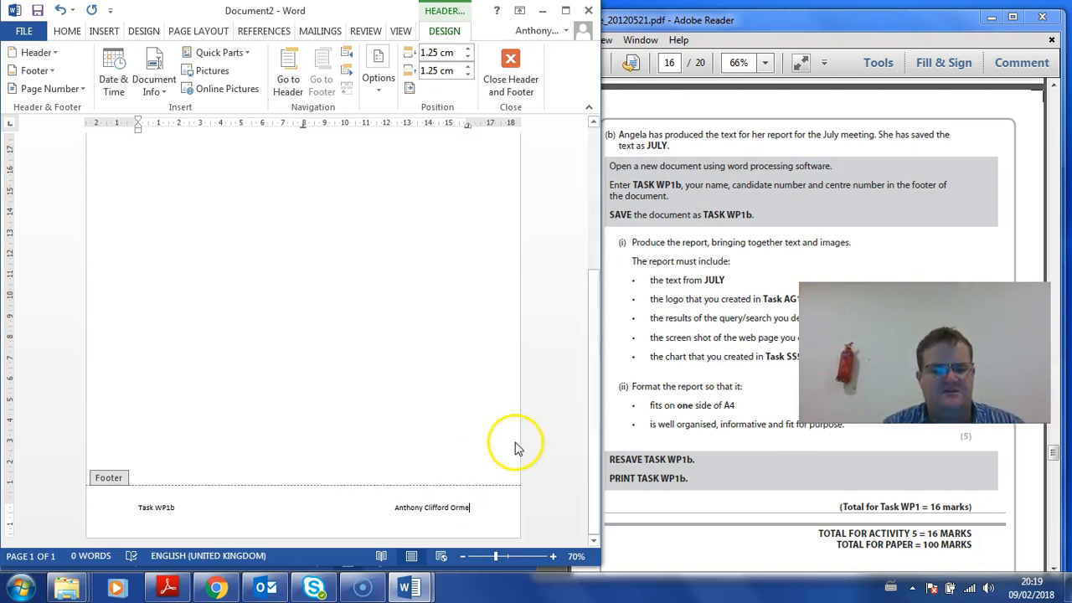
{"action": "scroll", "coordinate": [400, 363], "scroll_direction": "up", "scroll_amount": 10}
Leave footer editing and close the Task WP1a memo window
{"action": "double_click", "coordinate": [258, 279]}
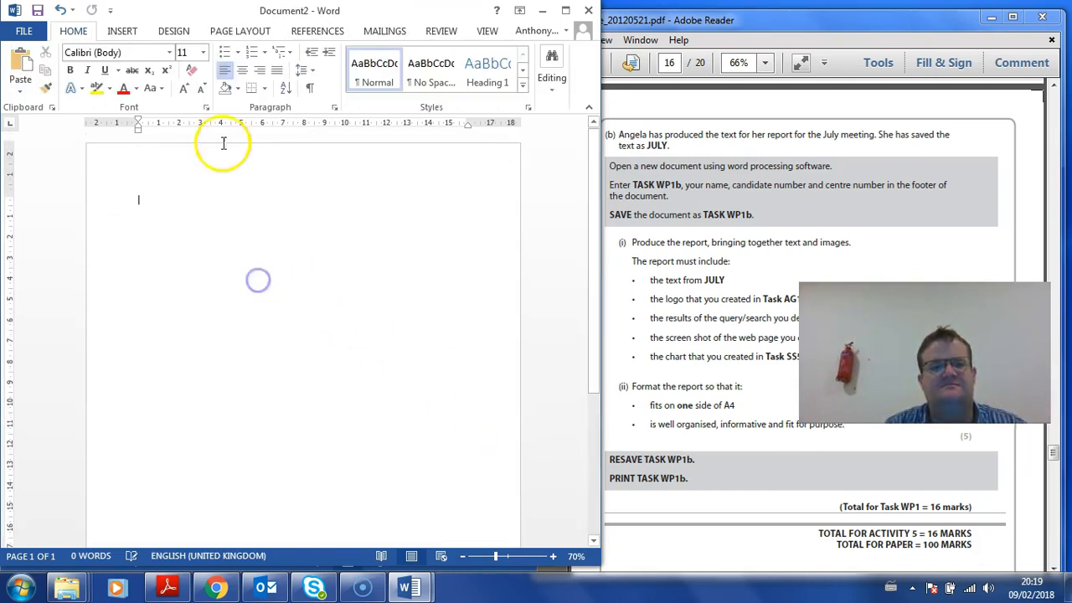
{"action": "left_click_drag", "start_coordinate": [223, 11], "coordinate": [177, 23]}
{"action": "left_click", "coordinate": [524, 10]}
Save the blank document in Desktop > Resources as 'Task WP1b', adapted from the Task WP1a name
{"action": "key", "text": "alt+f"}
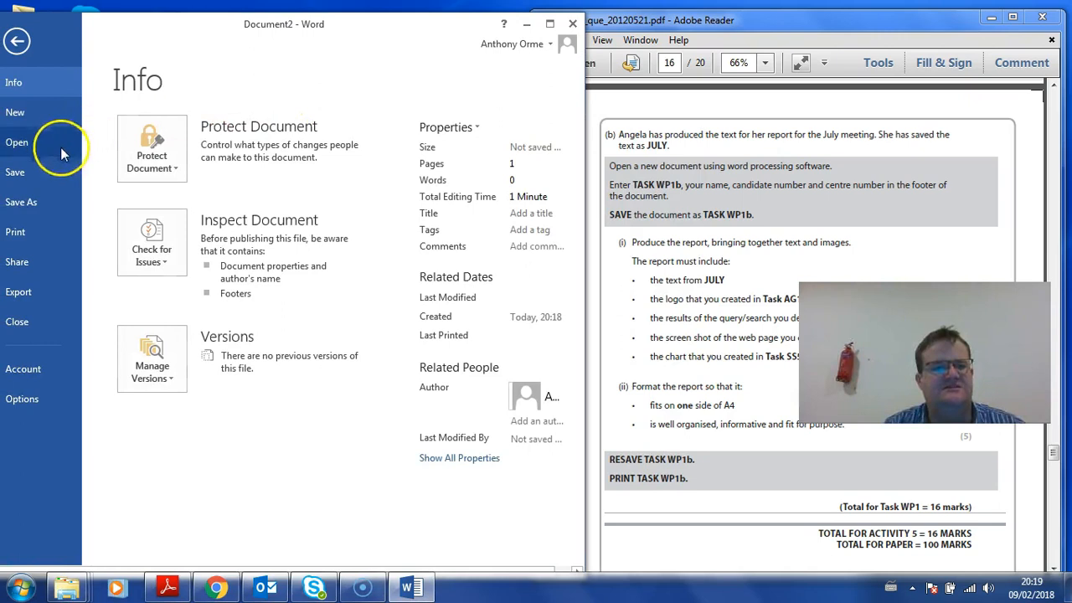
{"action": "left_click", "coordinate": [24, 201]}
{"action": "left_click", "coordinate": [394, 404]}
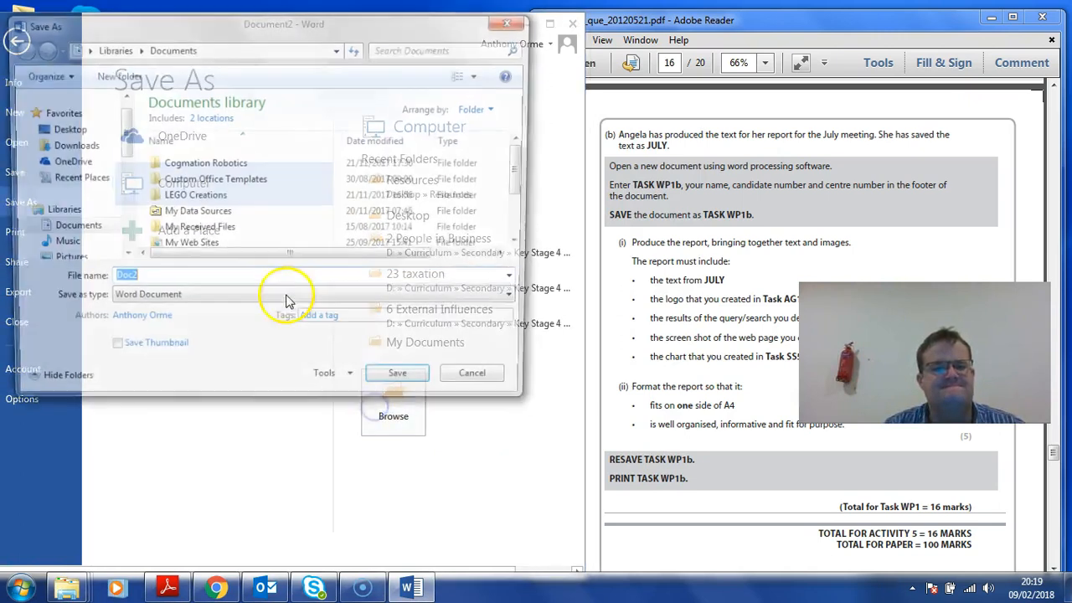
{"action": "left_click", "coordinate": [63, 130]}
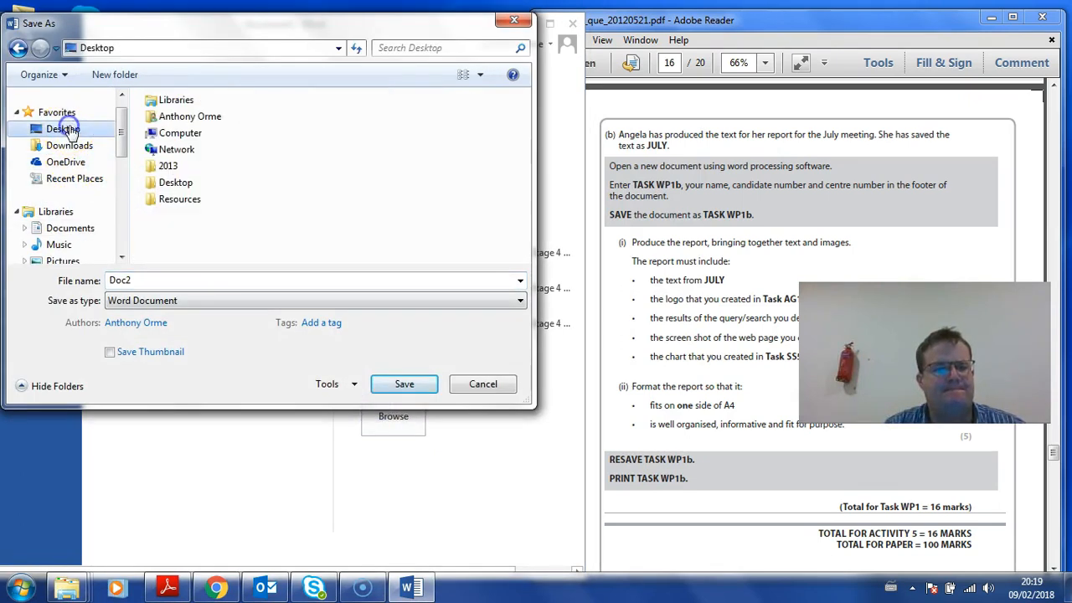
{"action": "double_click", "coordinate": [175, 201]}
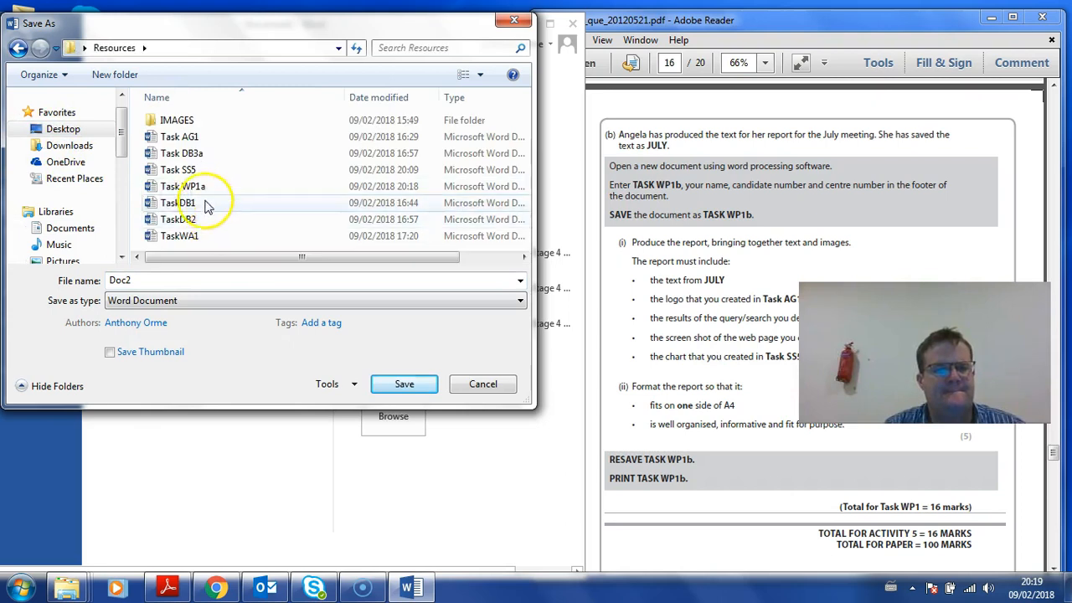
{"action": "left_click", "coordinate": [203, 187]}
{"action": "left_click", "coordinate": [172, 280]}
{"action": "left_click", "coordinate": [191, 280]}
{"action": "key", "text": "BackSpace"}
{"action": "type", "text": "b"}
{"action": "key", "text": "Return"}
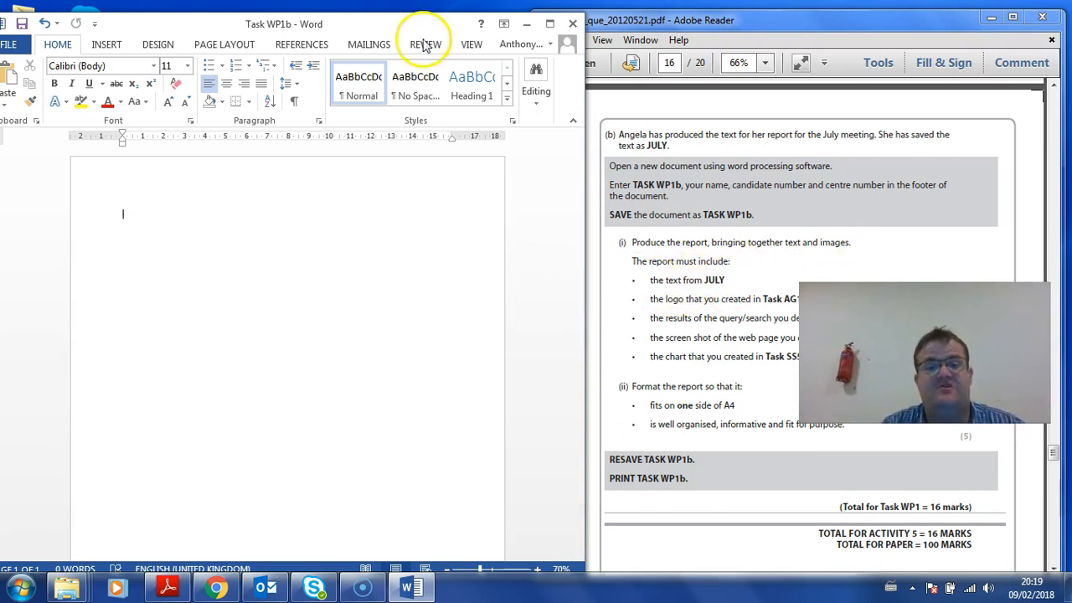
Open the JULY text file from the desktop Resources folder in Notepad
{"action": "left_click_drag", "start_coordinate": [331, 20], "coordinate": [1070, 48]}
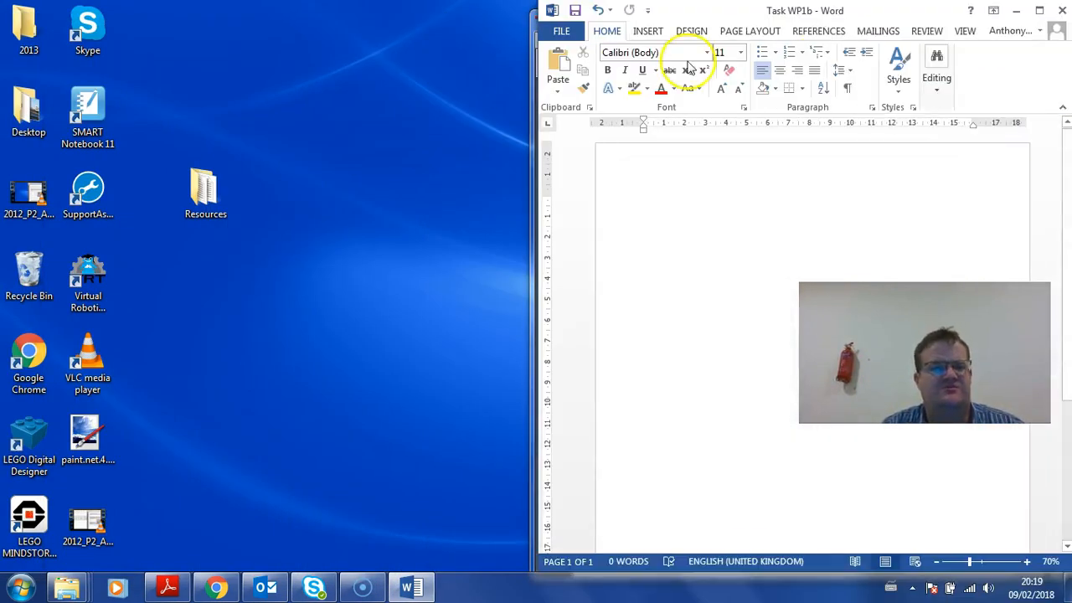
{"action": "left_click", "coordinate": [205, 191]}
{"action": "double_click", "coordinate": [205, 191]}
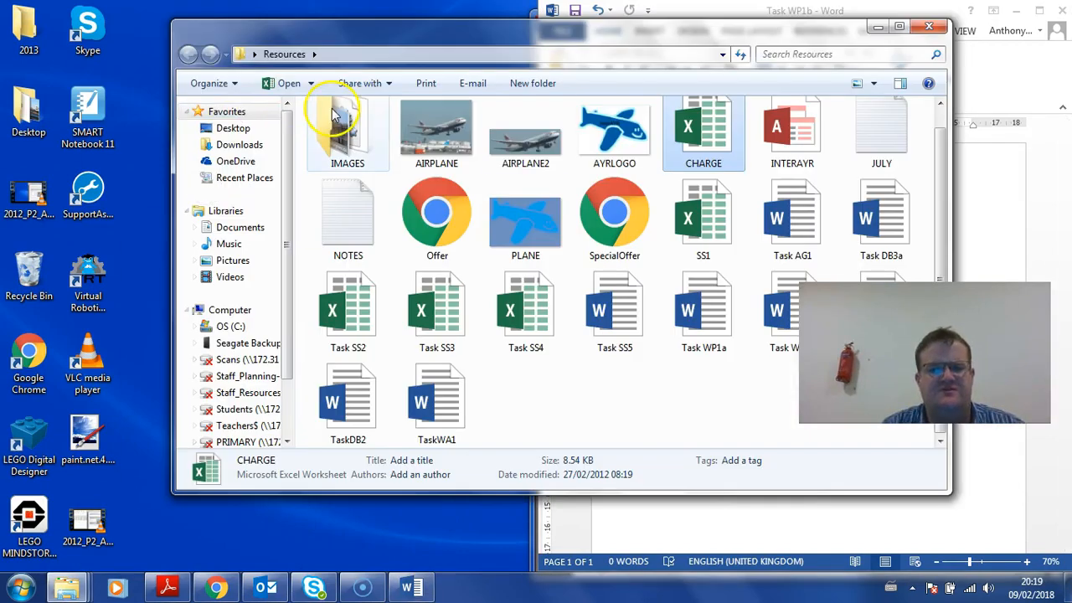
{"action": "left_click", "coordinate": [865, 125]}
{"action": "double_click", "coordinate": [865, 125]}
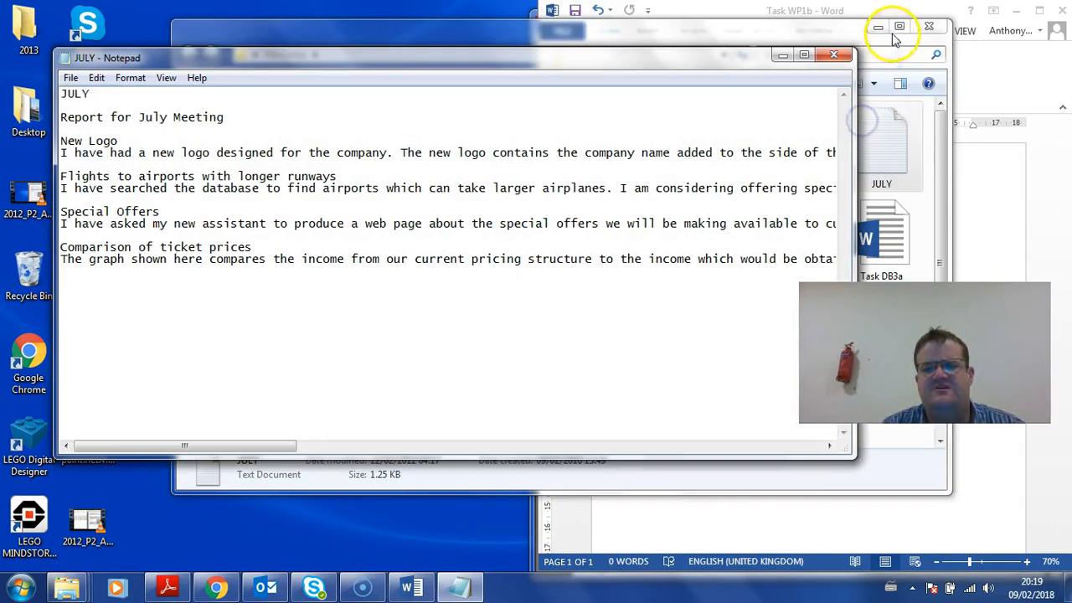
{"action": "left_click", "coordinate": [884, 30]}
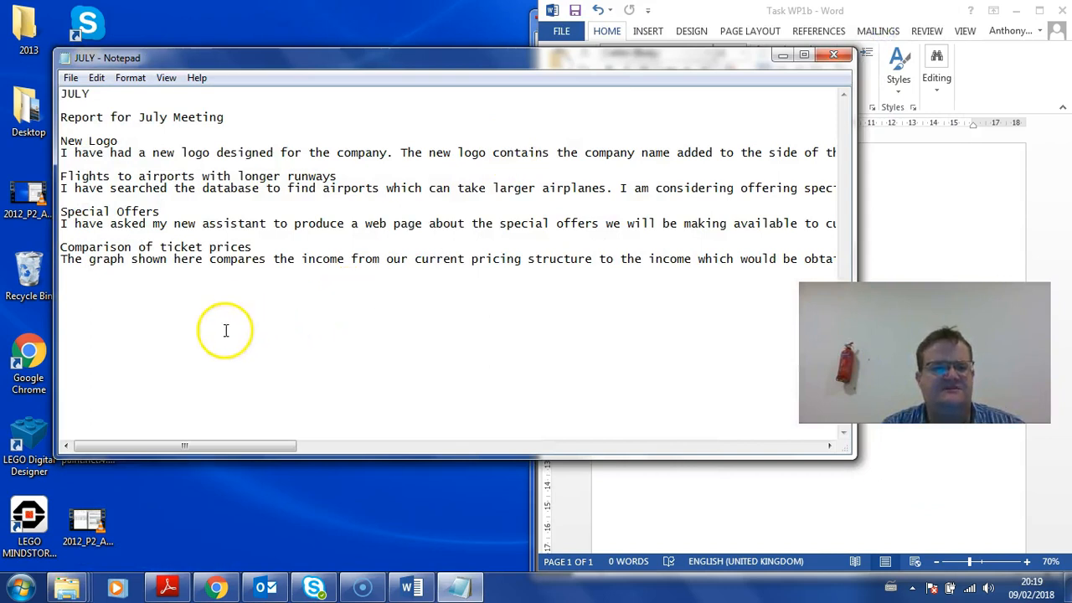
Copy all the JULY report text into the Word document and close Notepad
{"action": "left_click_drag", "start_coordinate": [138, 297], "coordinate": [54, 117]}
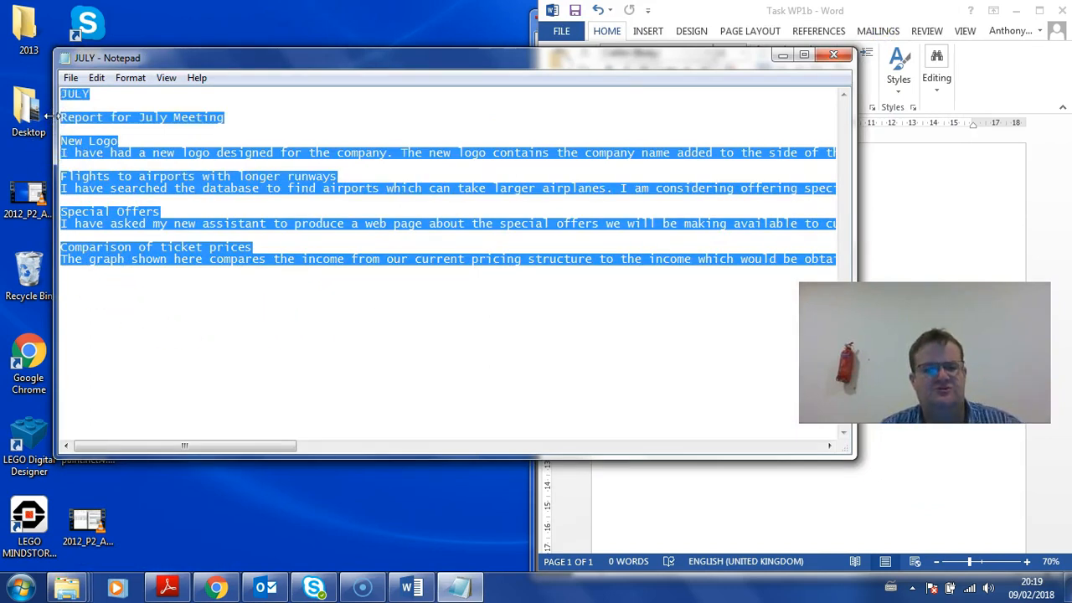
{"action": "left_click", "coordinate": [915, 170]}
{"action": "key", "text": "ctrl+v"}
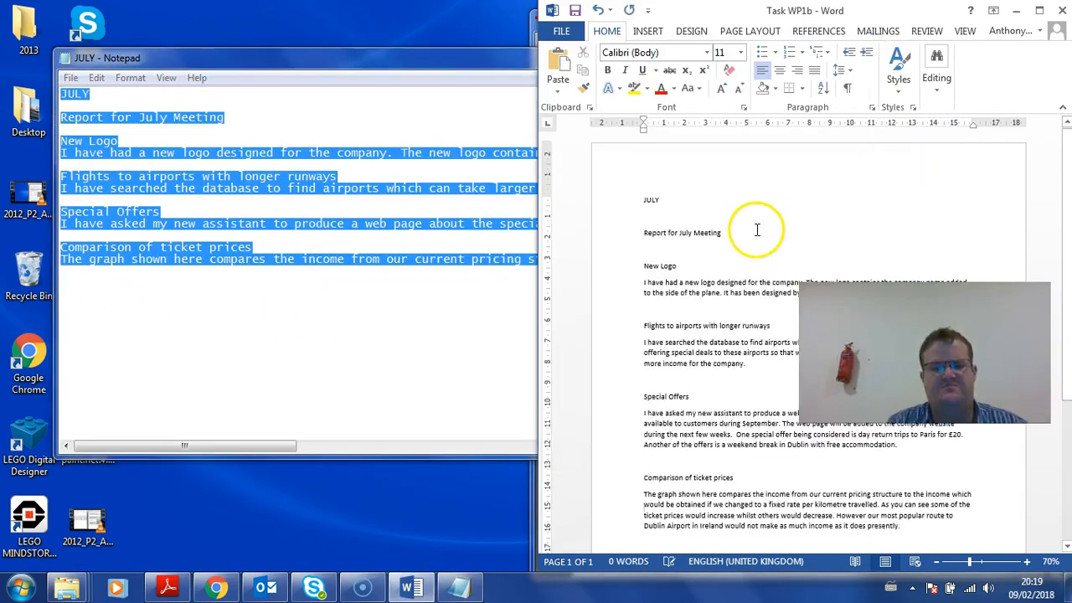
{"action": "left_click", "coordinate": [426, 106]}
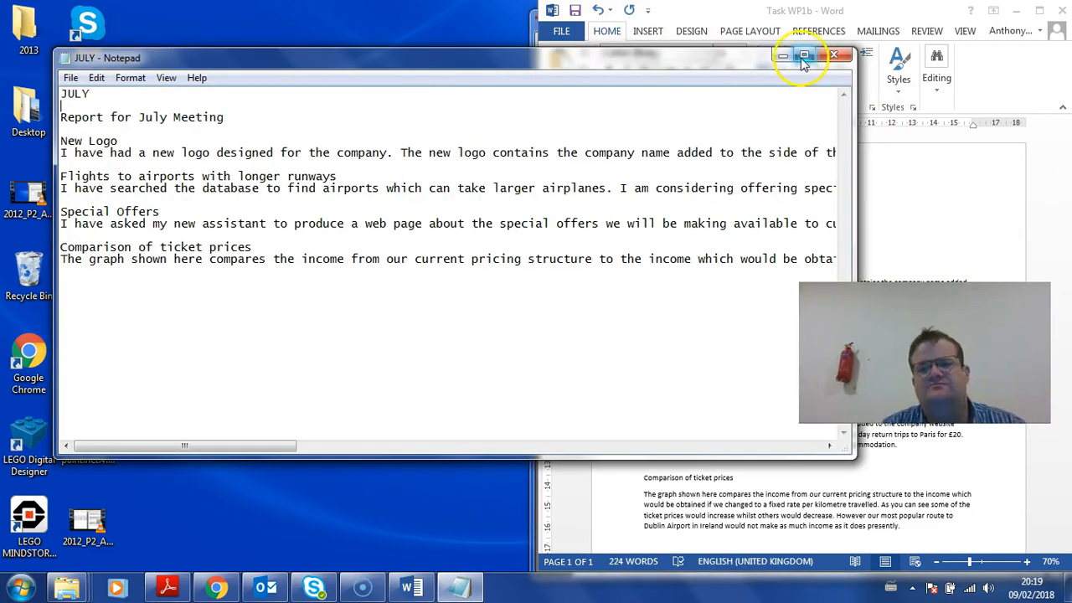
{"action": "left_click", "coordinate": [833, 56]}
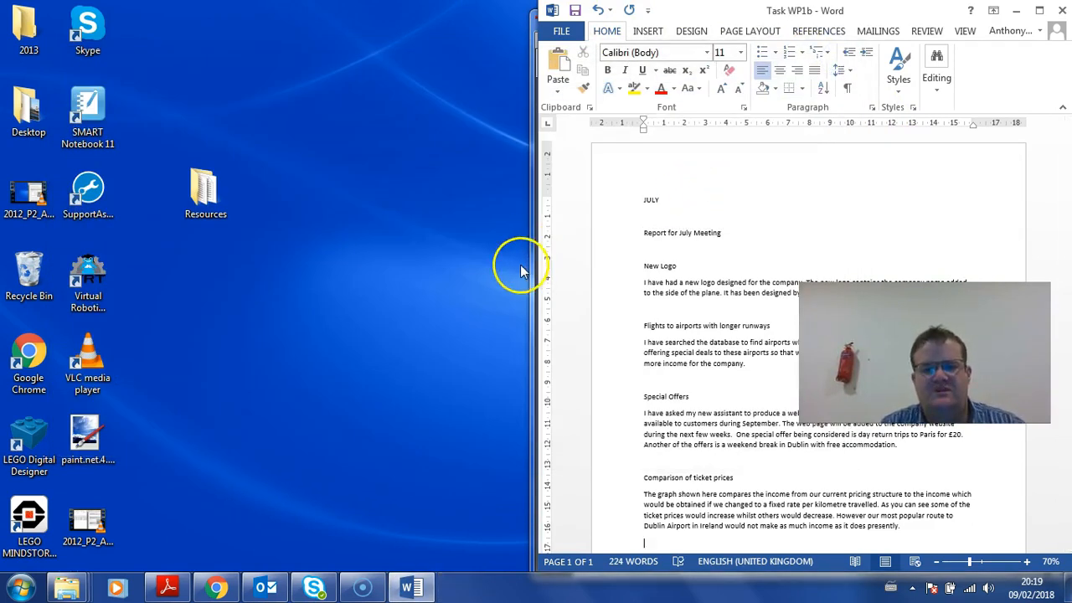
Delete the JULY line and the blank line below it
{"action": "left_click_drag", "start_coordinate": [711, 10], "coordinate": [226, 15]}
{"action": "left_click_drag", "start_coordinate": [143, 194], "coordinate": [144, 222]}
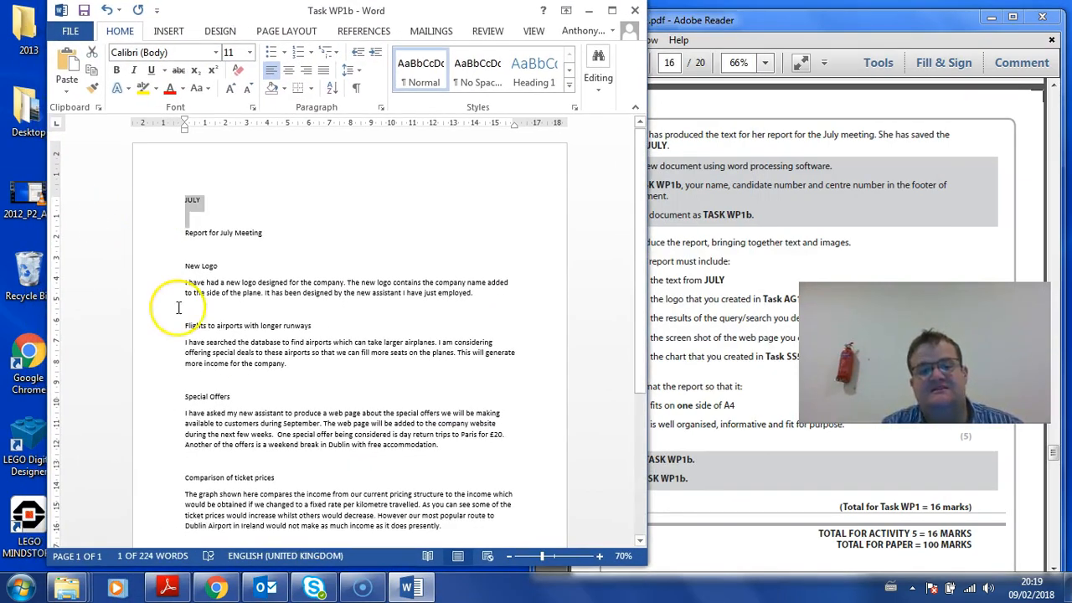
{"action": "key", "text": "Delete"}
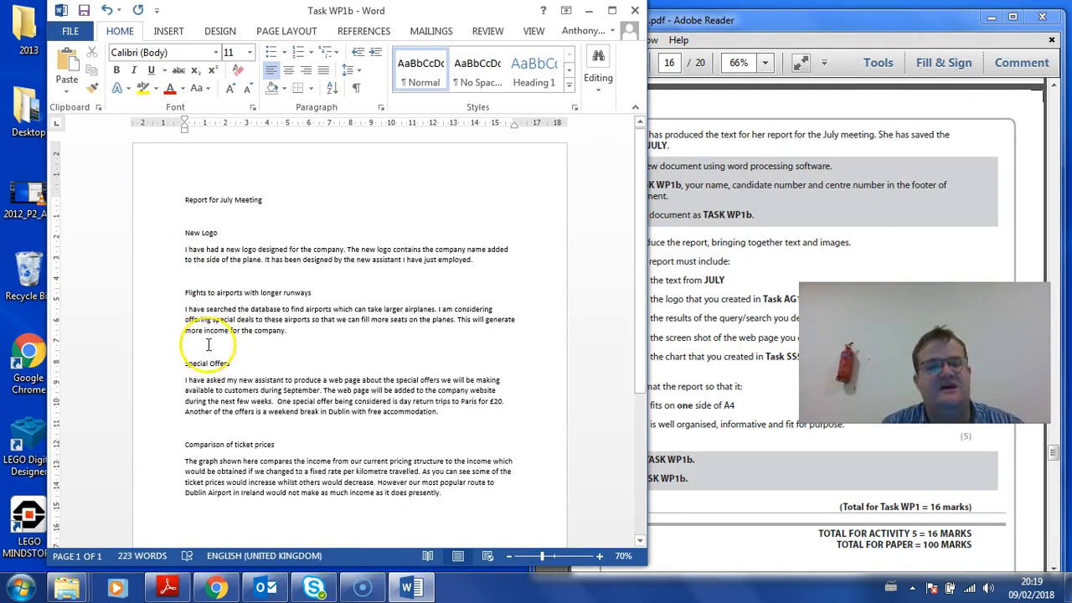
Make the 'Report for July Meeting' title centred, 14 pt, bold and underlined
{"action": "left_click", "coordinate": [147, 199]}
{"action": "left_click", "coordinate": [290, 71]}
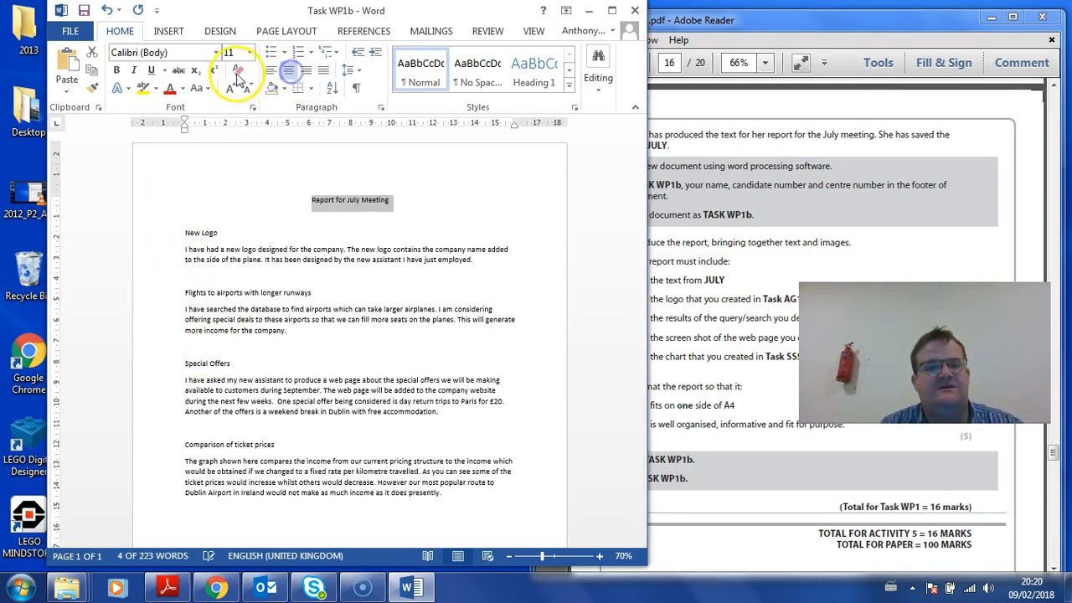
{"action": "left_click", "coordinate": [248, 52]}
{"action": "left_click", "coordinate": [231, 145]}
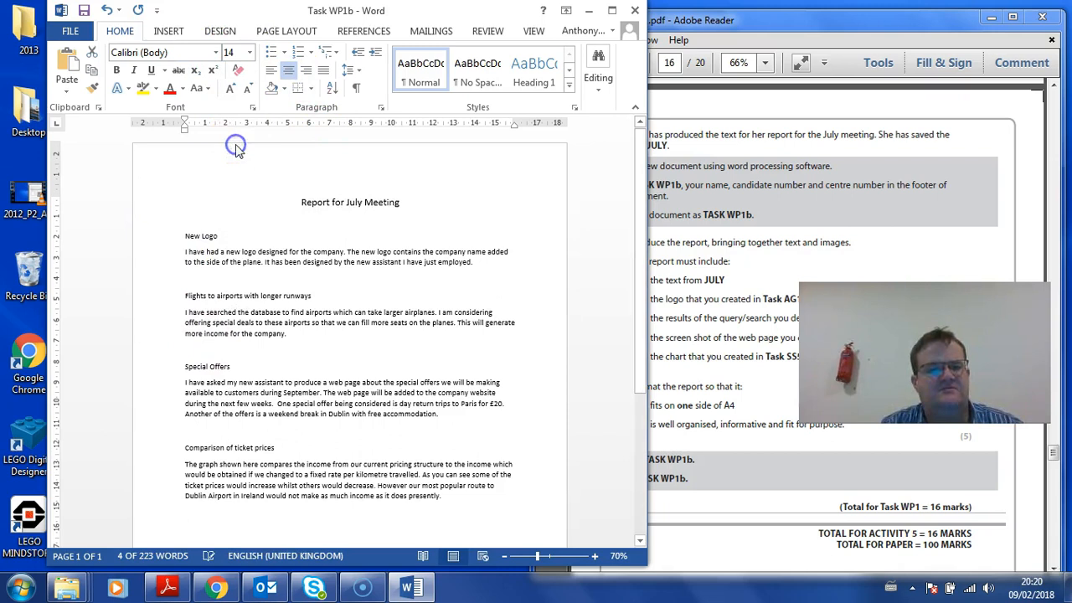
{"action": "left_click", "coordinate": [117, 70]}
{"action": "left_click", "coordinate": [152, 70]}
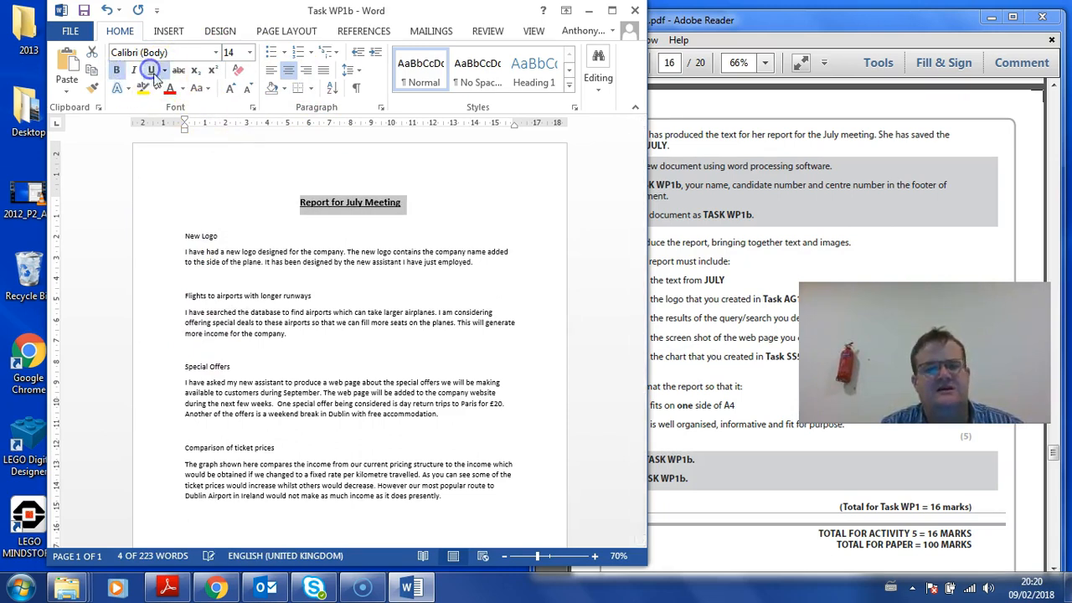
{"action": "left_click", "coordinate": [289, 242]}
Bold the New Logo, runways, Special Offers and Comparison of ticket prices headings
{"action": "left_click", "coordinate": [165, 236]}
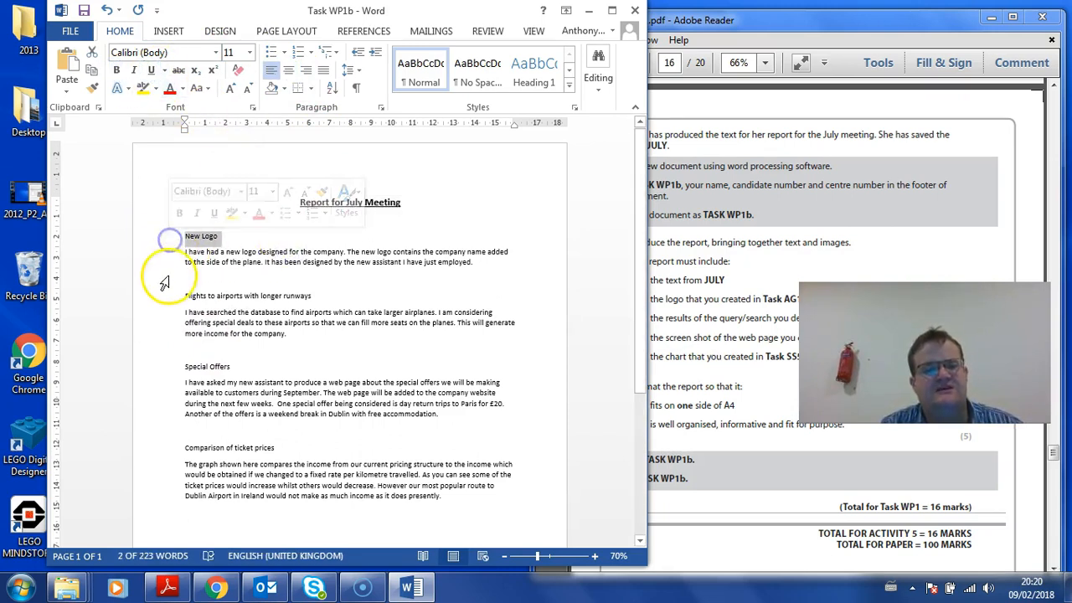
{"action": "left_click", "coordinate": [171, 297], "text": "ctrl"}
{"action": "left_click", "coordinate": [159, 368], "text": "ctrl"}
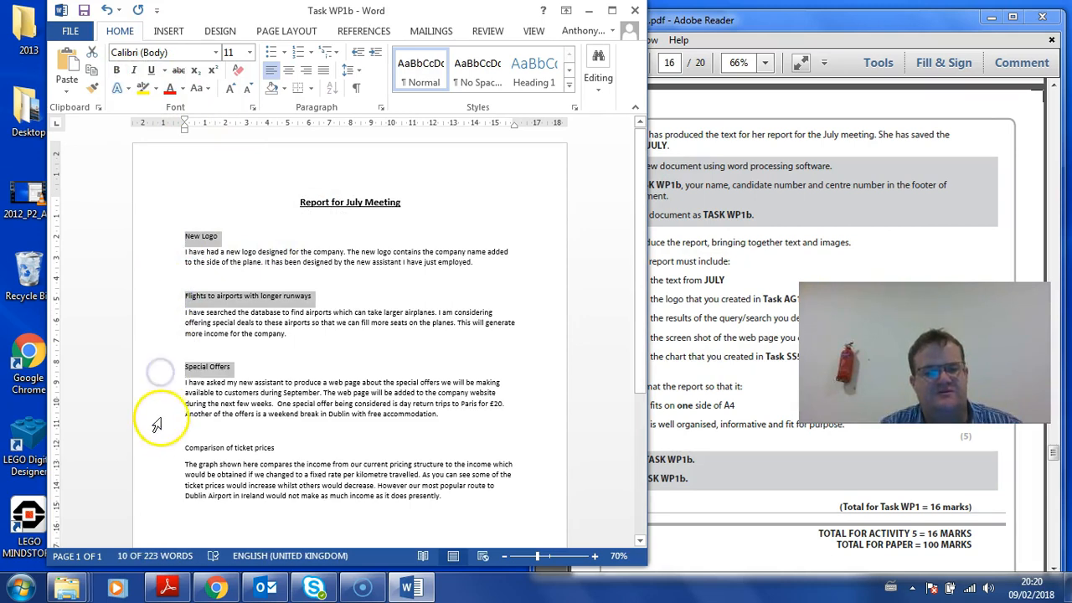
{"action": "left_click", "coordinate": [159, 447], "text": "ctrl"}
{"action": "left_click", "coordinate": [117, 69]}
{"action": "left_click", "coordinate": [343, 279]}
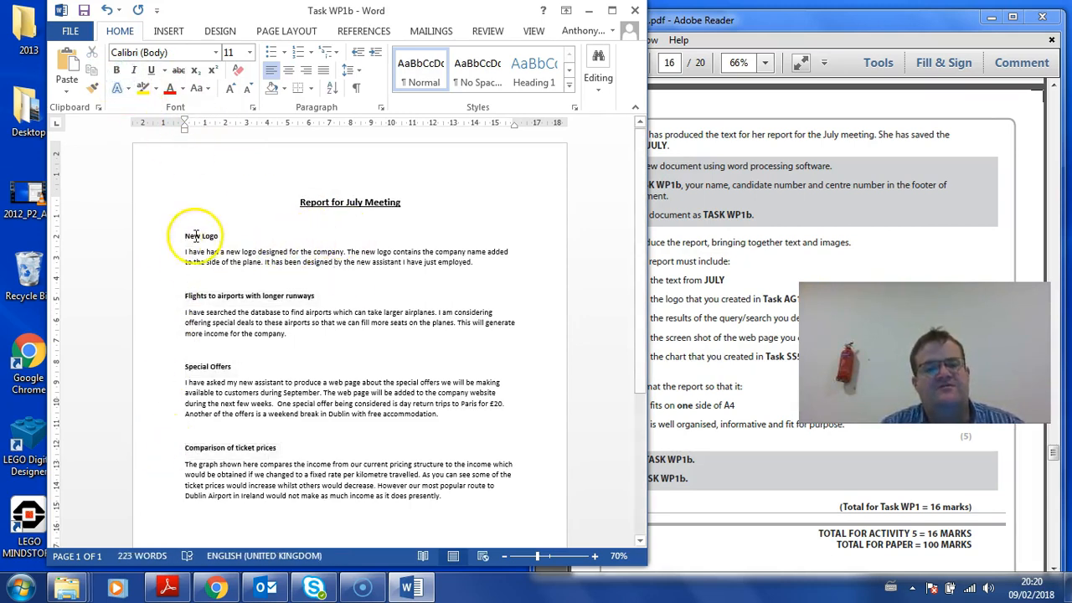
{"action": "left_click", "coordinate": [691, 286]}
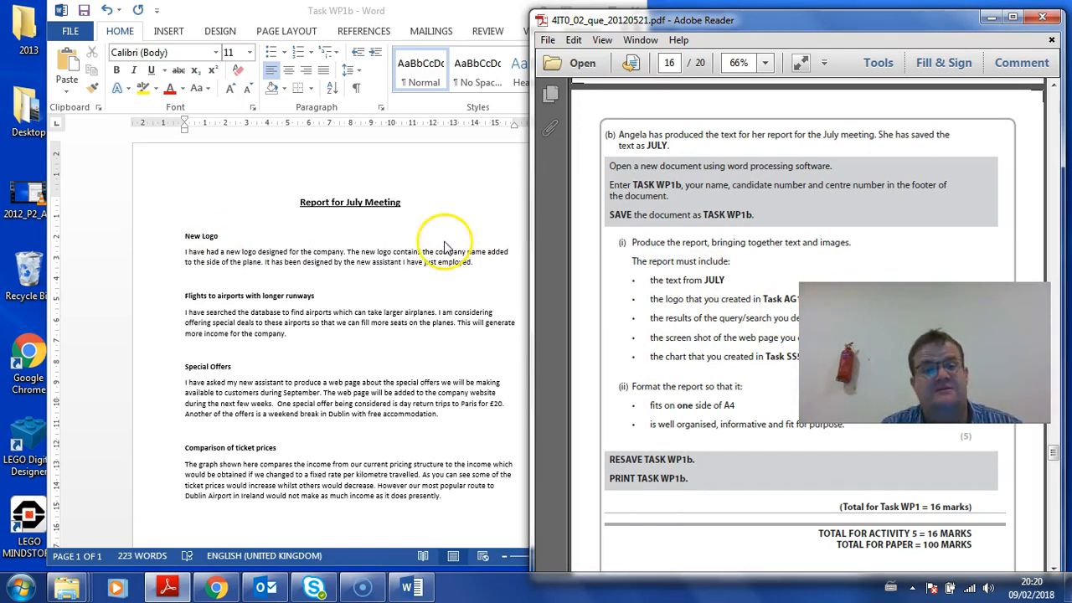
{"action": "left_click", "coordinate": [346, 251]}
Replace the selected New Logo section with the AYRLOGO image from Resources
{"action": "left_click_drag", "start_coordinate": [149, 246], "coordinate": [164, 288]}
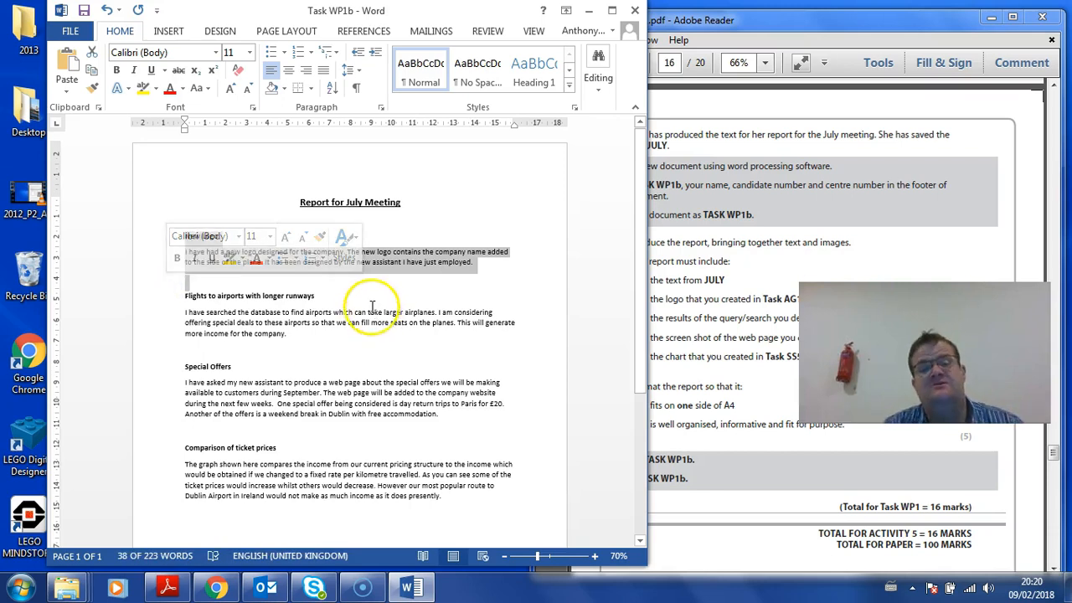
{"action": "left_click_drag", "start_coordinate": [287, 8], "coordinate": [663, 38]}
{"action": "double_click", "coordinate": [205, 193]}
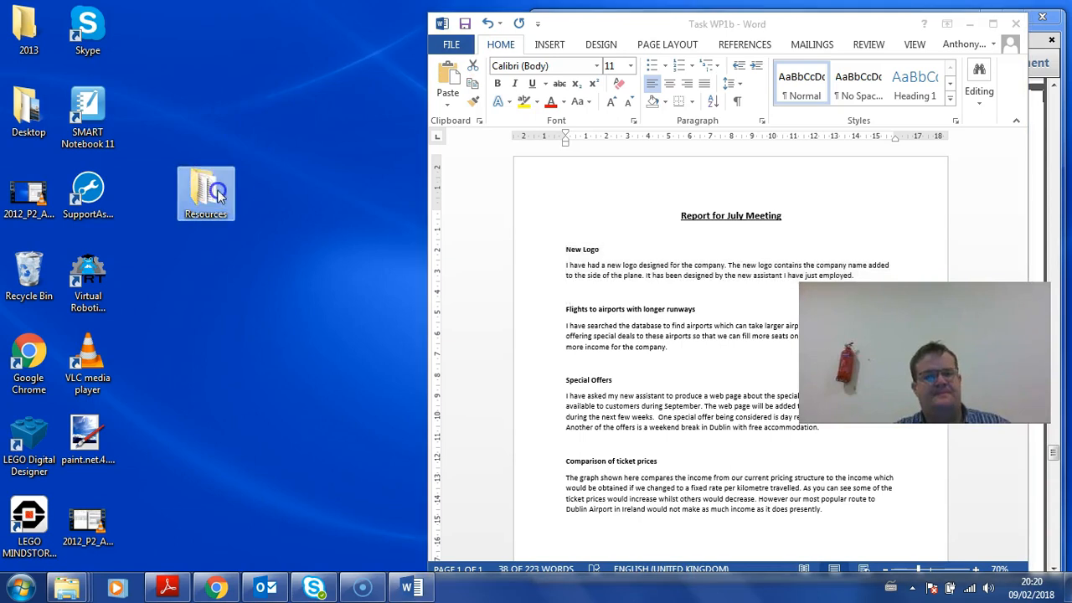
{"action": "left_click", "coordinate": [588, 191]}
{"action": "left_click_drag", "start_coordinate": [653, 36], "coordinate": [293, 83]}
{"action": "left_click_drag", "start_coordinate": [289, 189], "coordinate": [643, 284]}
{"action": "left_click", "coordinate": [648, 294]}
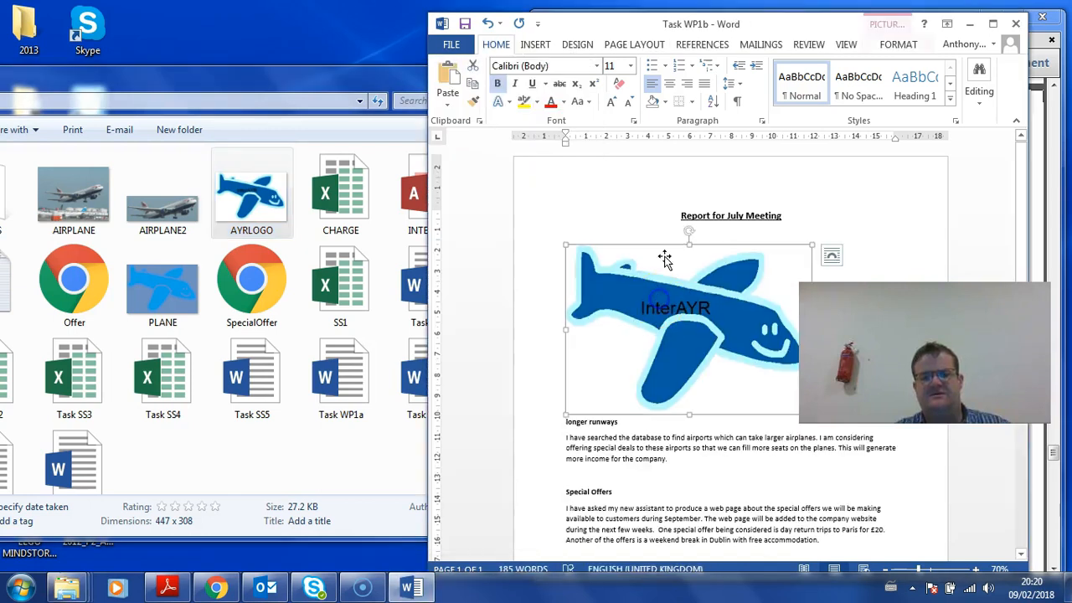
Square-wrap the plane logo, shrink it to about 3 cm tall and place it beside the runways paragraph
{"action": "left_click", "coordinate": [991, 26]}
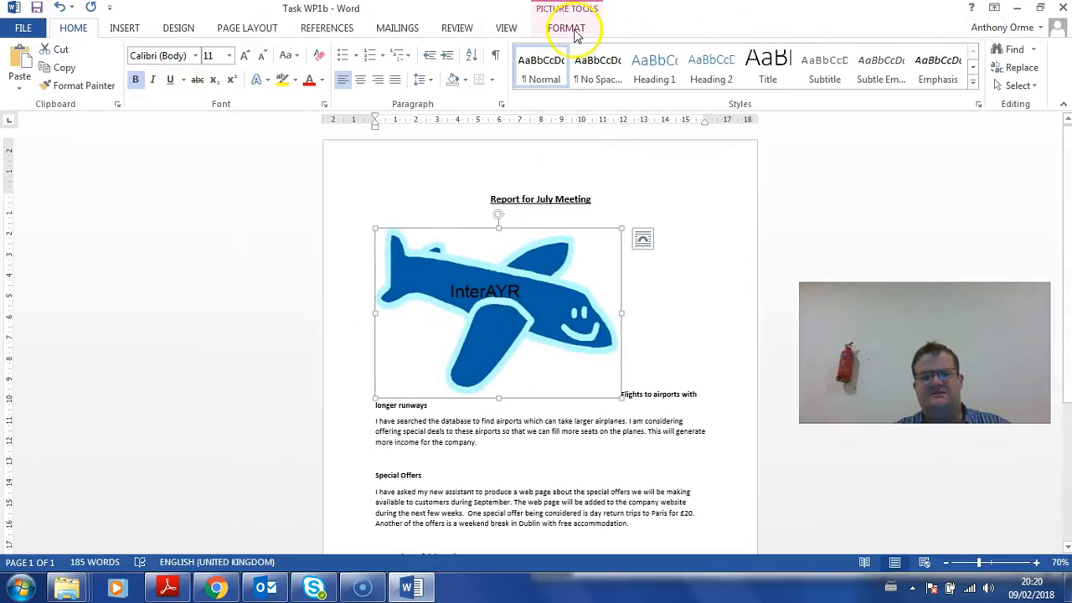
{"action": "left_click", "coordinate": [566, 28]}
{"action": "left_click", "coordinate": [732, 84]}
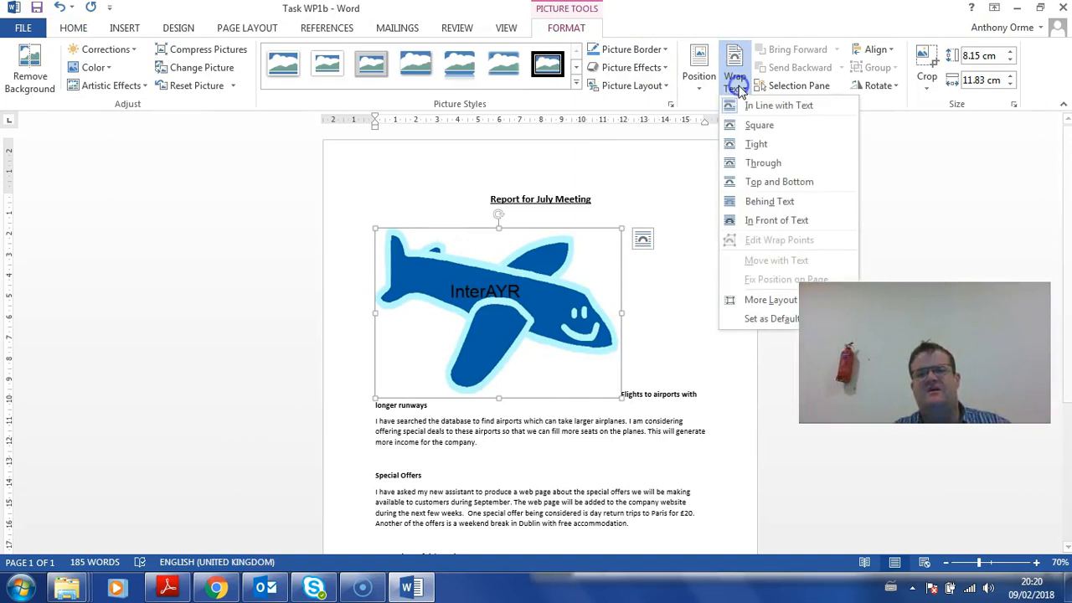
{"action": "left_click", "coordinate": [746, 124]}
{"action": "left_click_drag", "start_coordinate": [566, 232], "coordinate": [655, 238]}
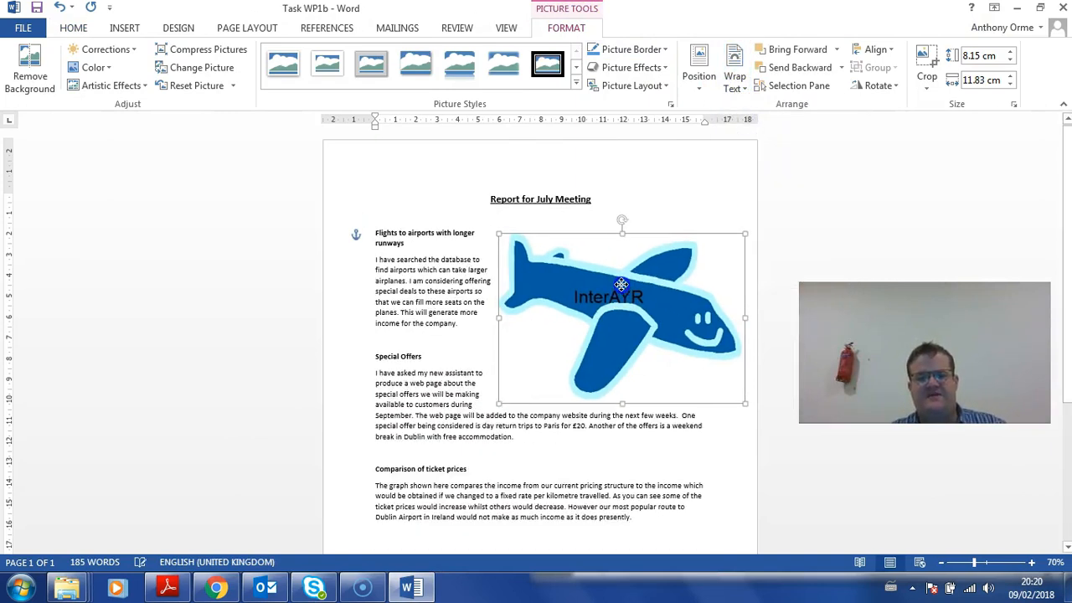
{"action": "left_click_drag", "start_coordinate": [462, 228], "coordinate": [612, 332]}
{"action": "mouse_move", "coordinate": [646, 260]}
{"action": "left_mouse_down"}
{"action": "mouse_move", "coordinate": [643, 247]}
{"action": "mouse_move", "coordinate": [635, 266]}
{"action": "left_mouse_up"}
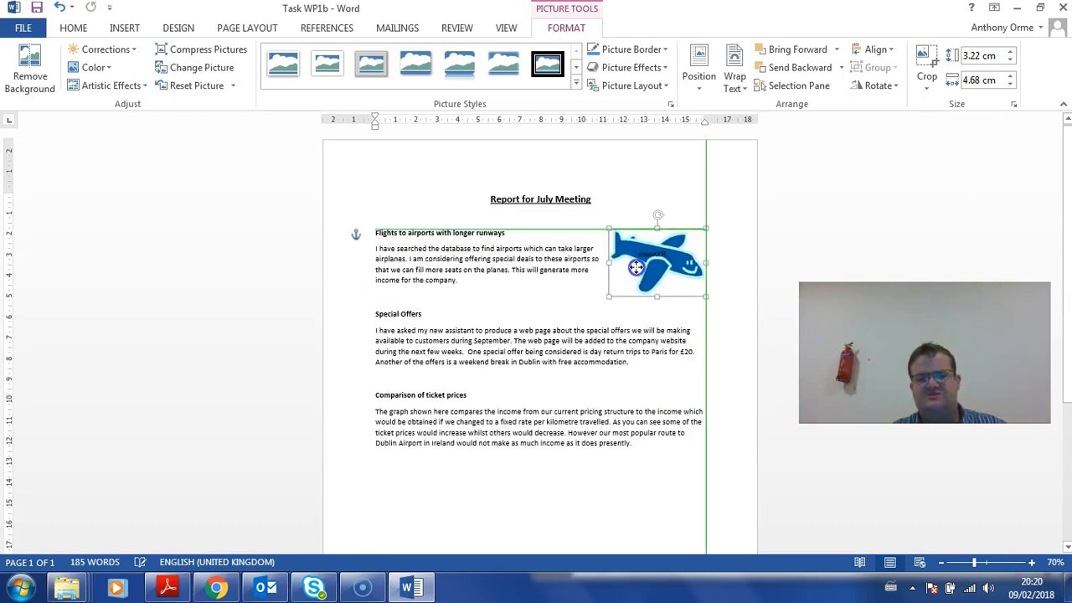
{"action": "left_click_drag", "start_coordinate": [636, 266], "coordinate": [622, 282]}
{"action": "left_click", "coordinate": [567, 318]}
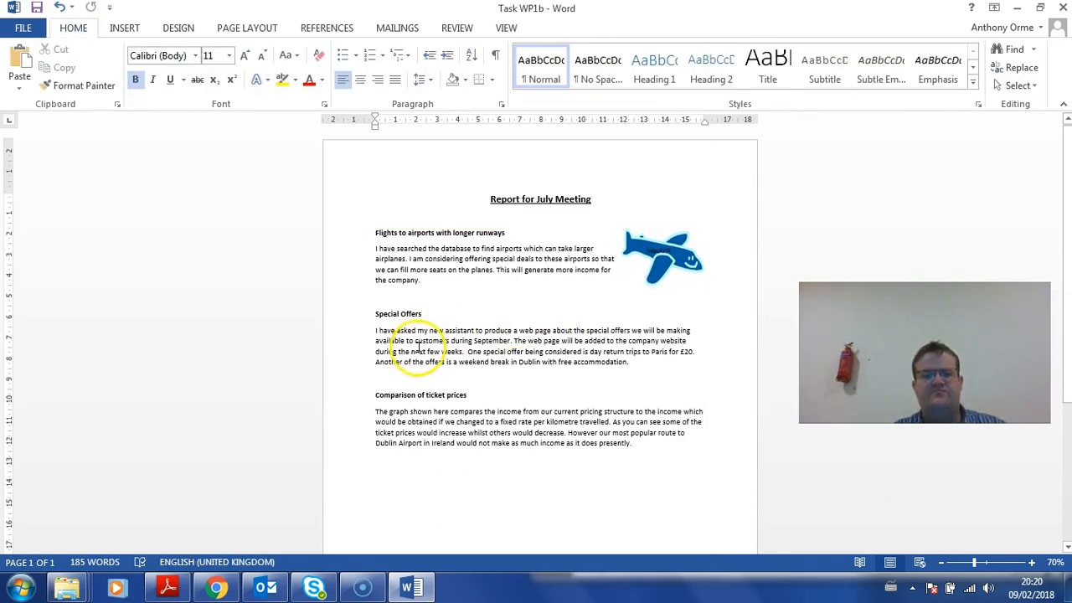
{"action": "left_click_drag", "start_coordinate": [514, 11], "coordinate": [3, 68]}
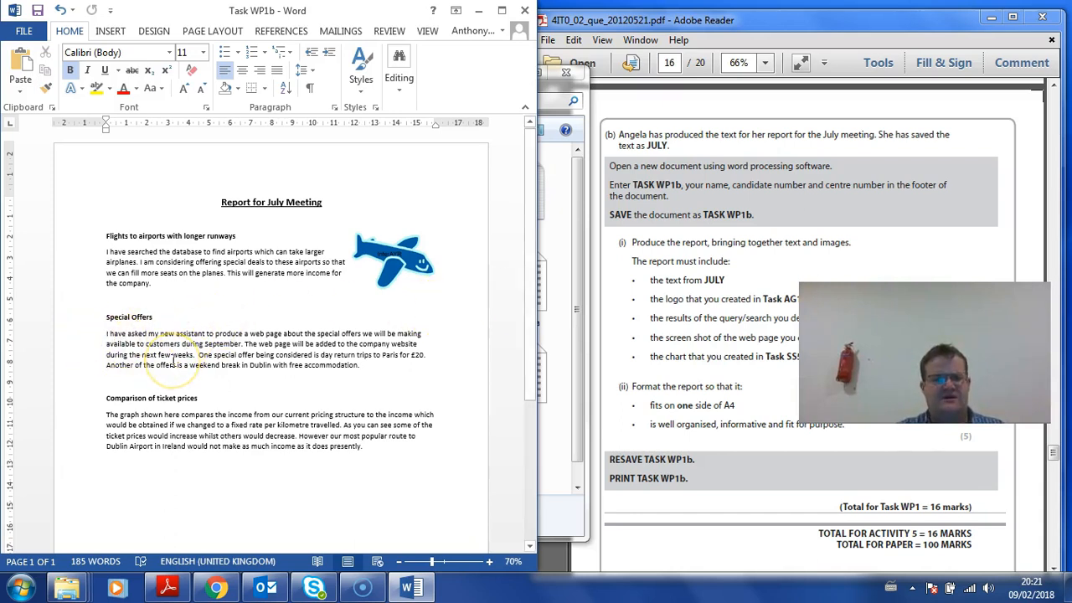
Undo twice to remove the plane logo and restore the New Logo heading and paragraph
{"action": "scroll", "coordinate": [174, 362], "scroll_direction": "down", "scroll_amount": 3}
{"action": "scroll", "coordinate": [173, 362], "scroll_direction": "up", "scroll_amount": 3}
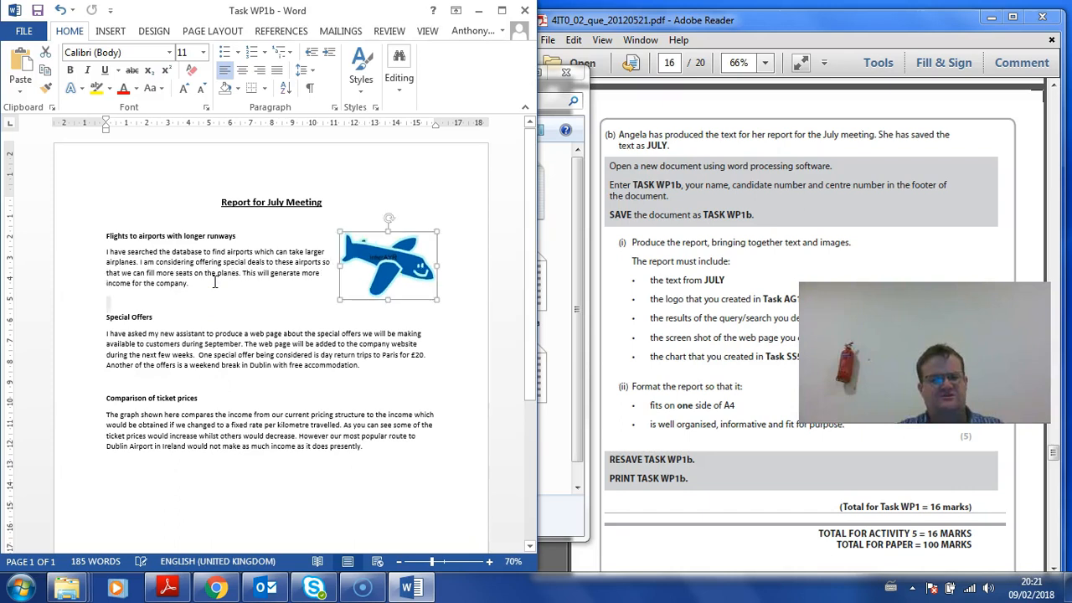
{"action": "key", "text": "ctrl+z"}
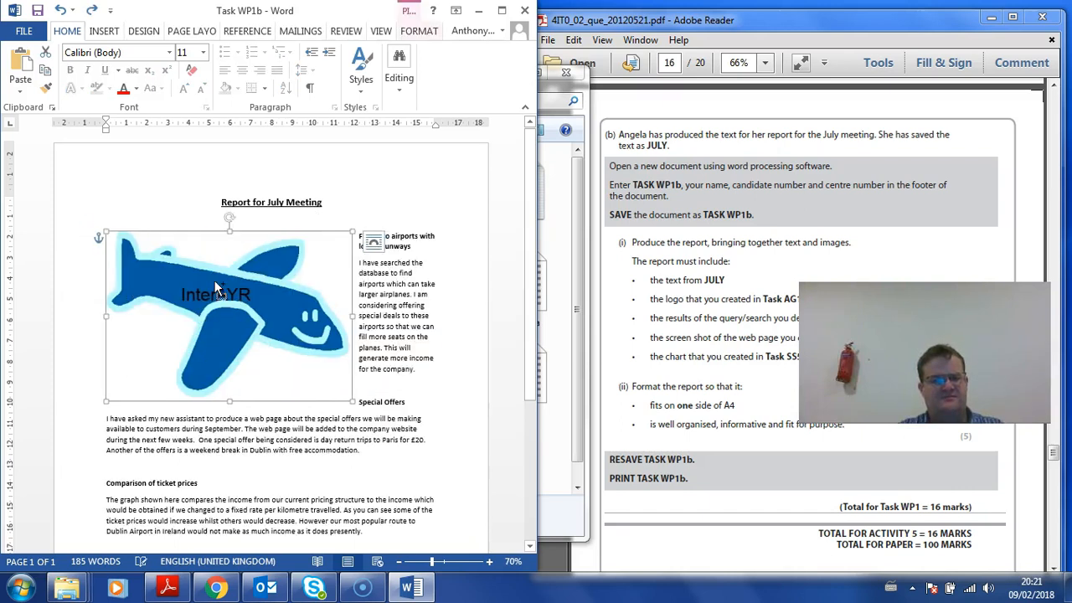
{"action": "key", "text": "ctrl+z"}
{"action": "key", "text": "ctrl+z"}
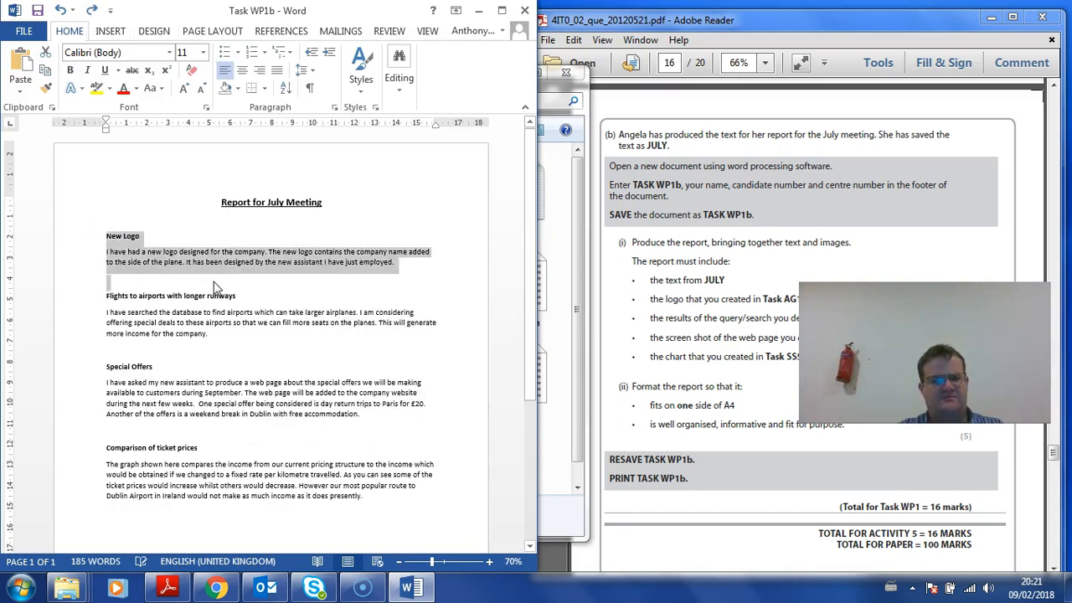
{"action": "left_click", "coordinate": [127, 278]}
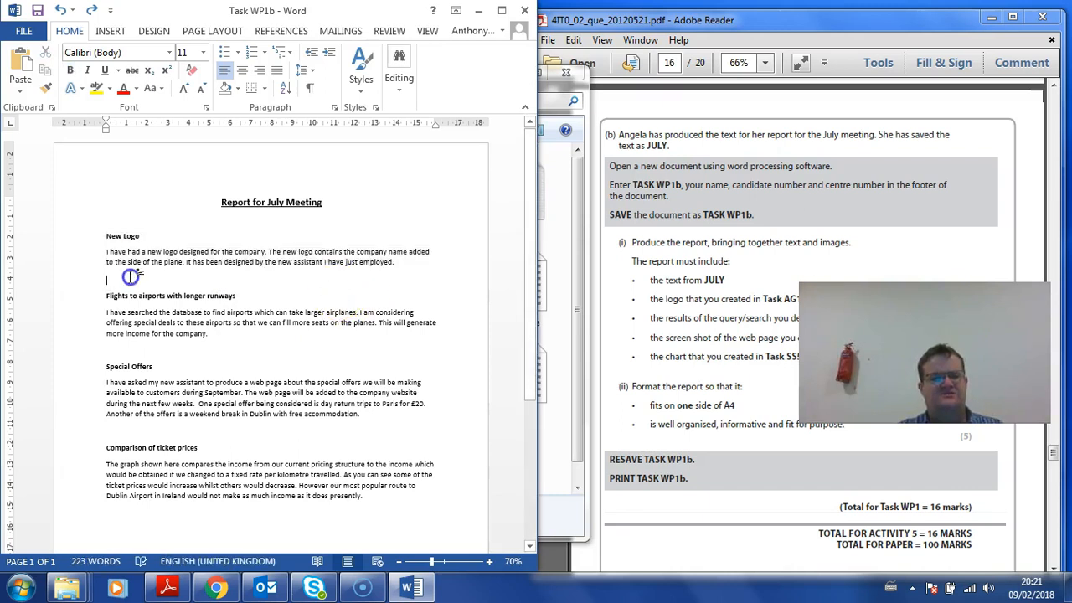
Insert AYRLOGO right of the New Logo paragraph, square-wrapped and shrunk to 2.53 × 3.68 cm
{"action": "left_click_drag", "start_coordinate": [257, 15], "coordinate": [758, 49]}
{"action": "left_click_drag", "start_coordinate": [251, 196], "coordinate": [525, 312]}
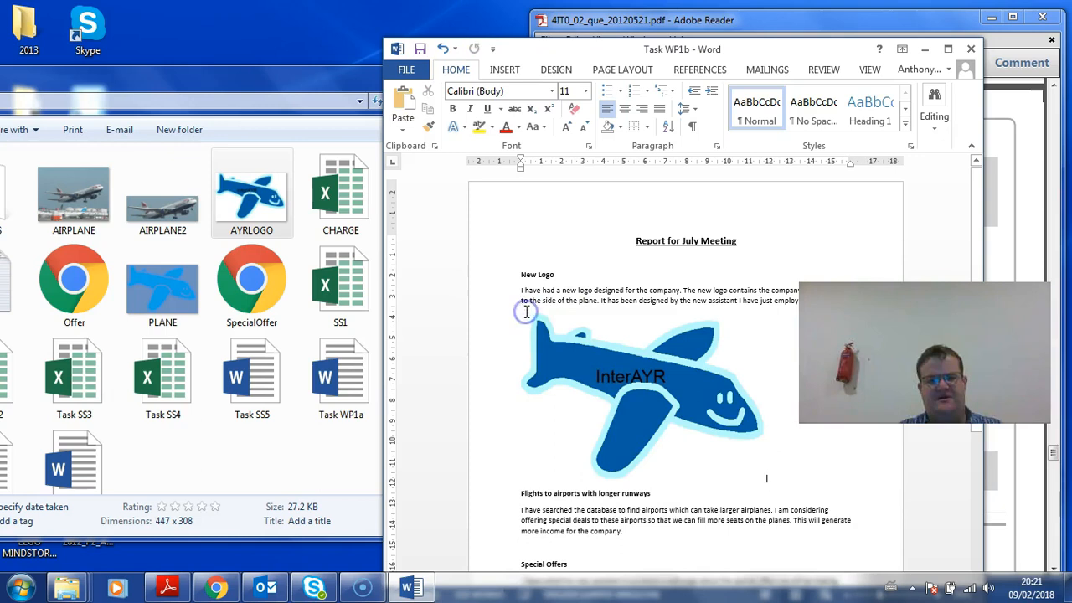
{"action": "left_click", "coordinate": [636, 383]}
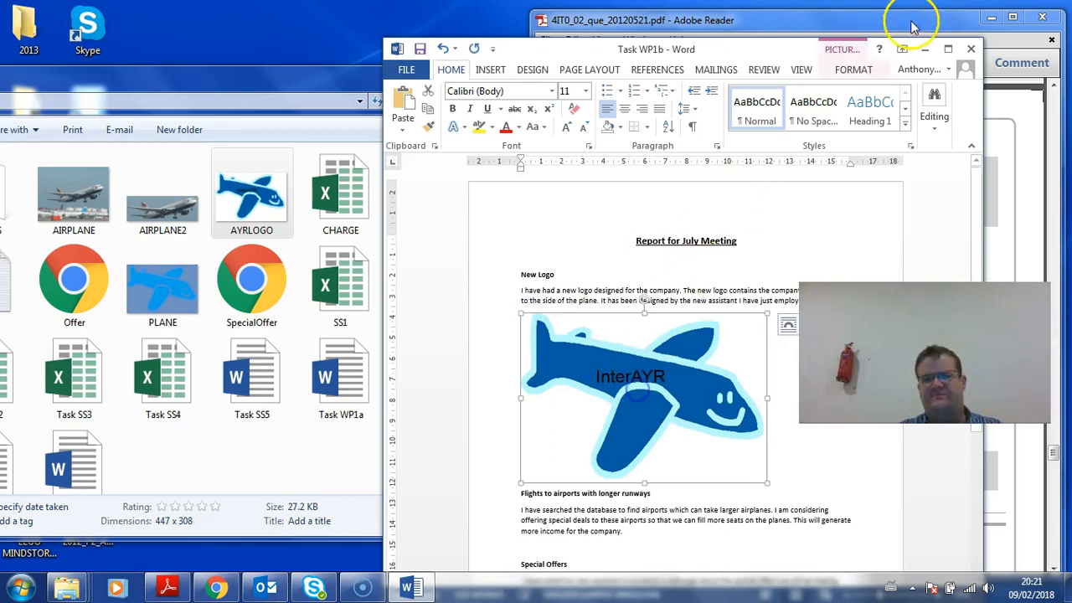
{"action": "left_click", "coordinate": [854, 71]}
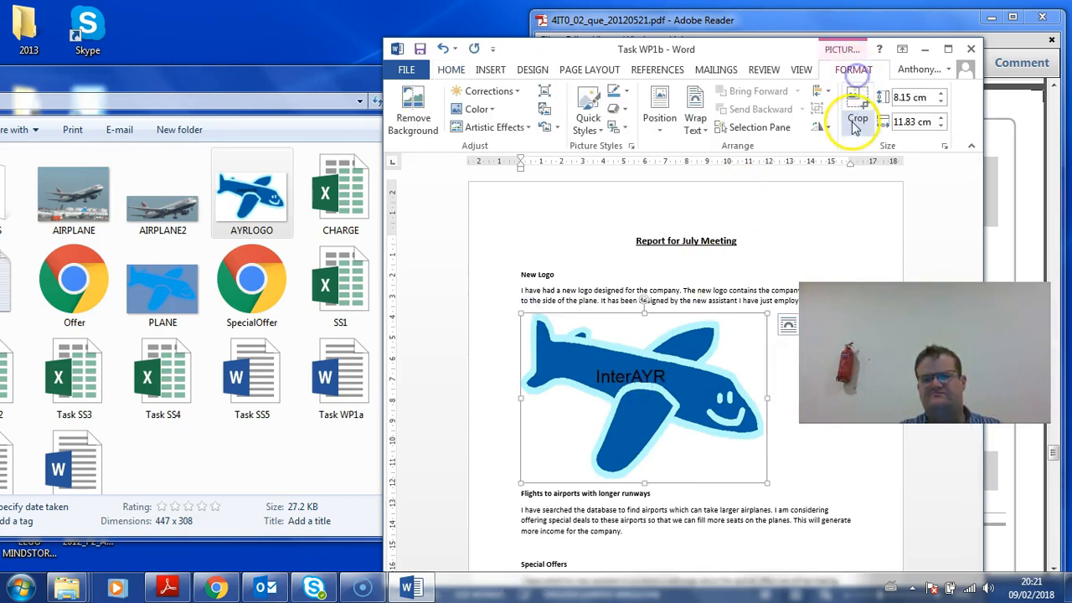
{"action": "left_click", "coordinate": [946, 50]}
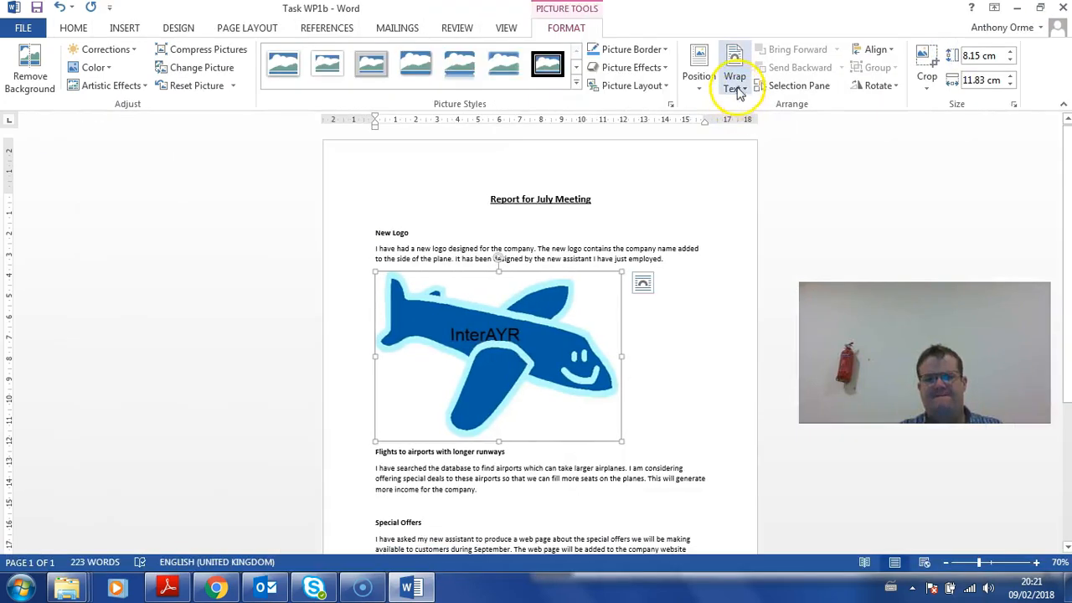
{"action": "left_click", "coordinate": [734, 80]}
{"action": "left_click", "coordinate": [758, 127]}
{"action": "left_click_drag", "start_coordinate": [467, 323], "coordinate": [549, 293]}
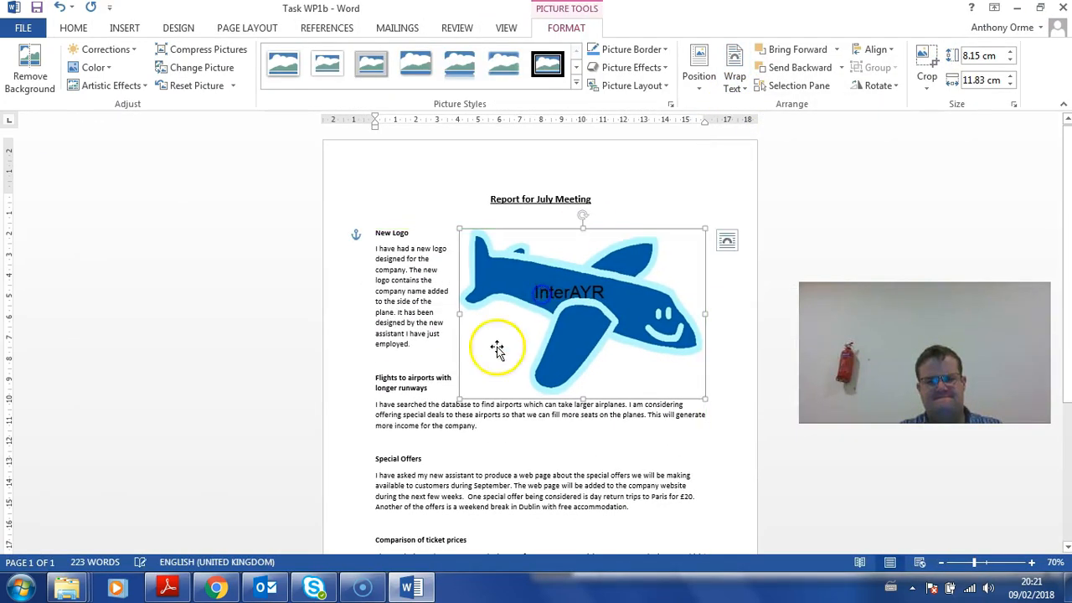
{"action": "left_click_drag", "start_coordinate": [463, 398], "coordinate": [629, 256]}
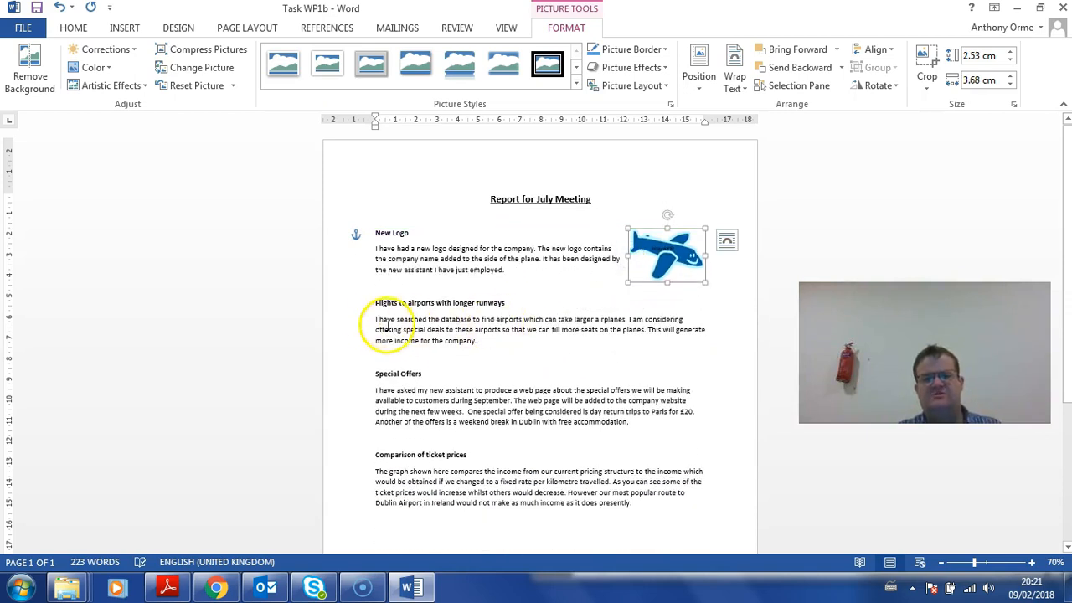
{"action": "left_click_drag", "start_coordinate": [358, 304], "coordinate": [363, 345]}
{"action": "left_click_drag", "start_coordinate": [628, 8], "coordinate": [283, 142]}
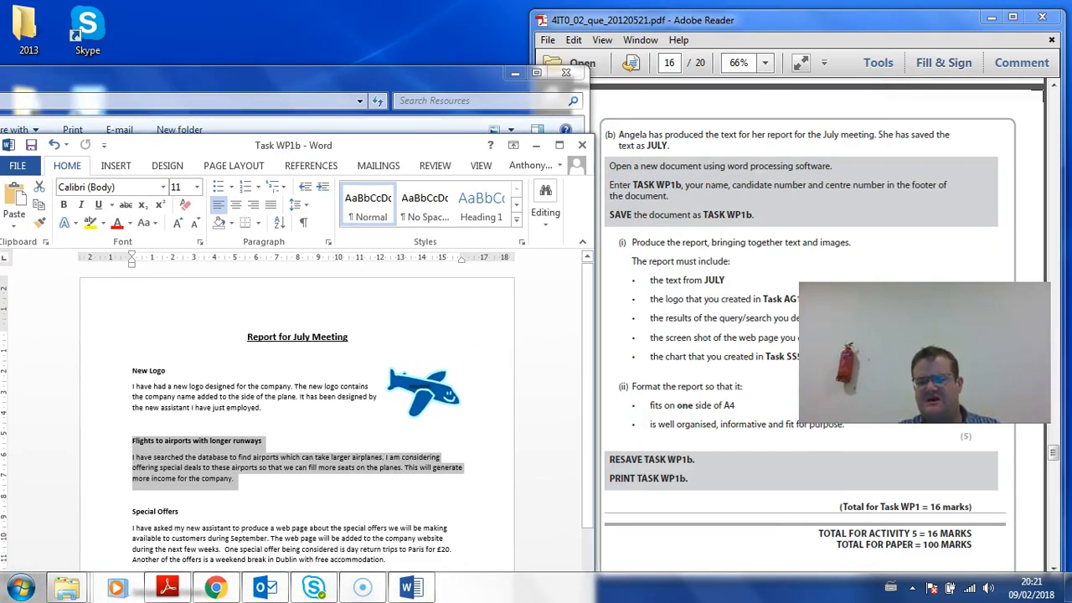
Open the TaskDB2 document and copy its TaskDB2b table
{"action": "left_click_drag", "start_coordinate": [236, 149], "coordinate": [710, 62]}
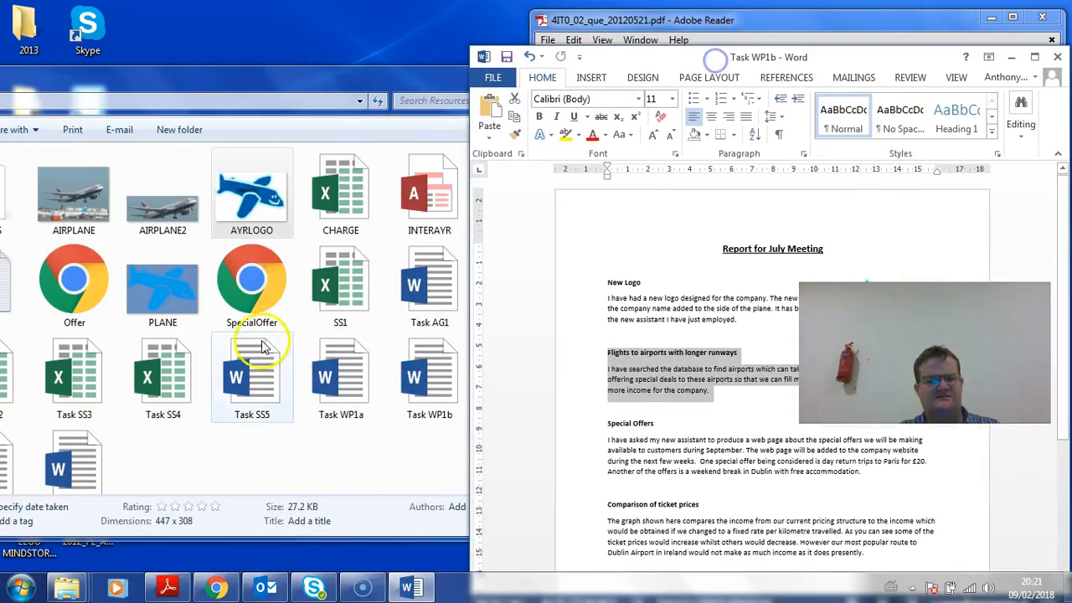
{"action": "left_click", "coordinate": [228, 444]}
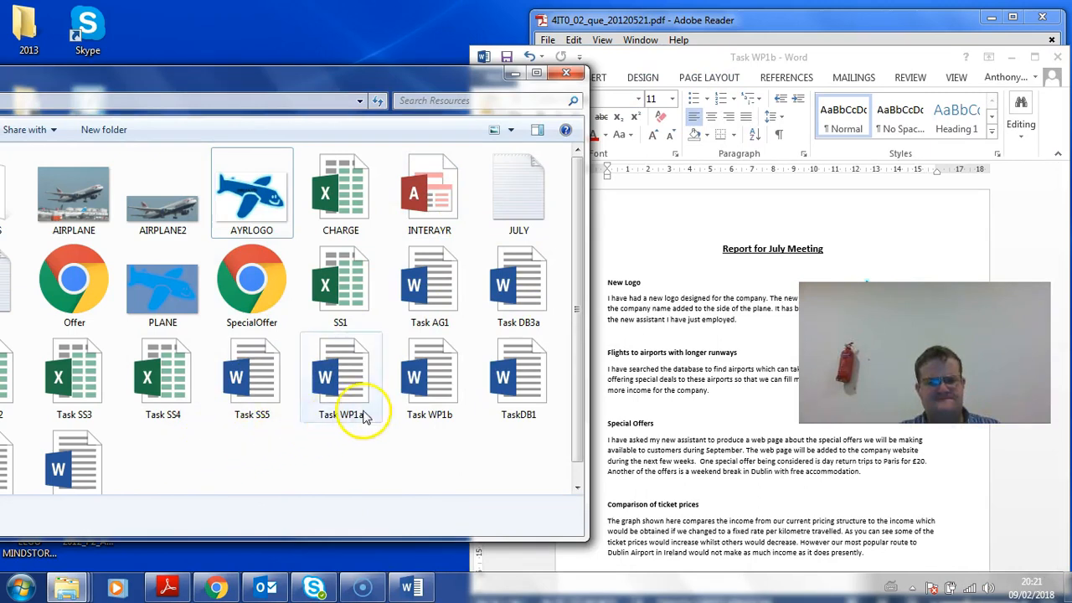
{"action": "scroll", "coordinate": [376, 463], "scroll_direction": "down", "scroll_amount": 1}
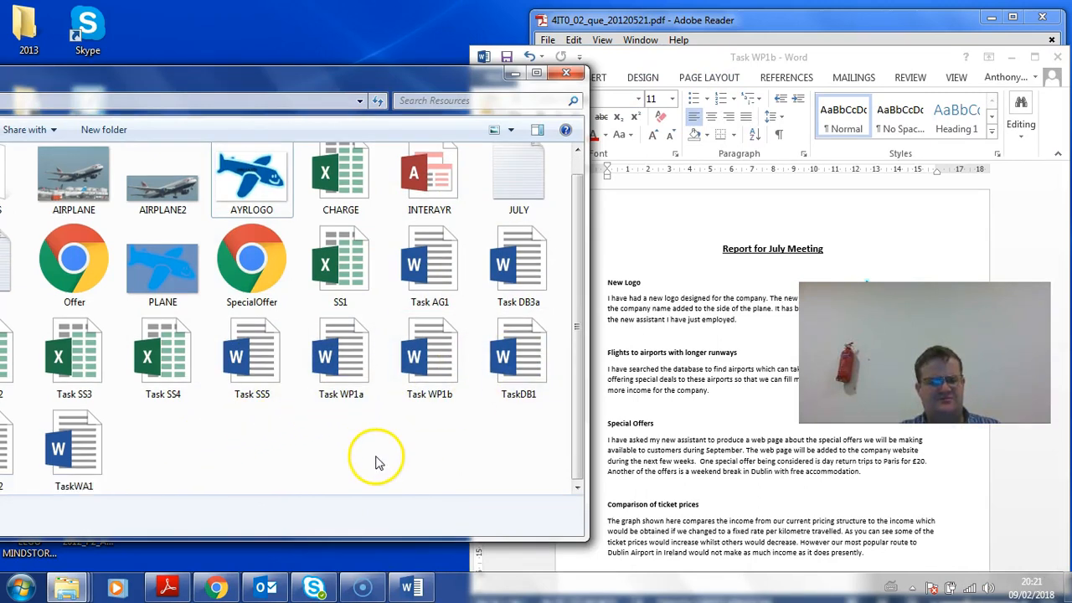
{"action": "scroll", "coordinate": [290, 444], "scroll_direction": "up", "scroll_amount": 1}
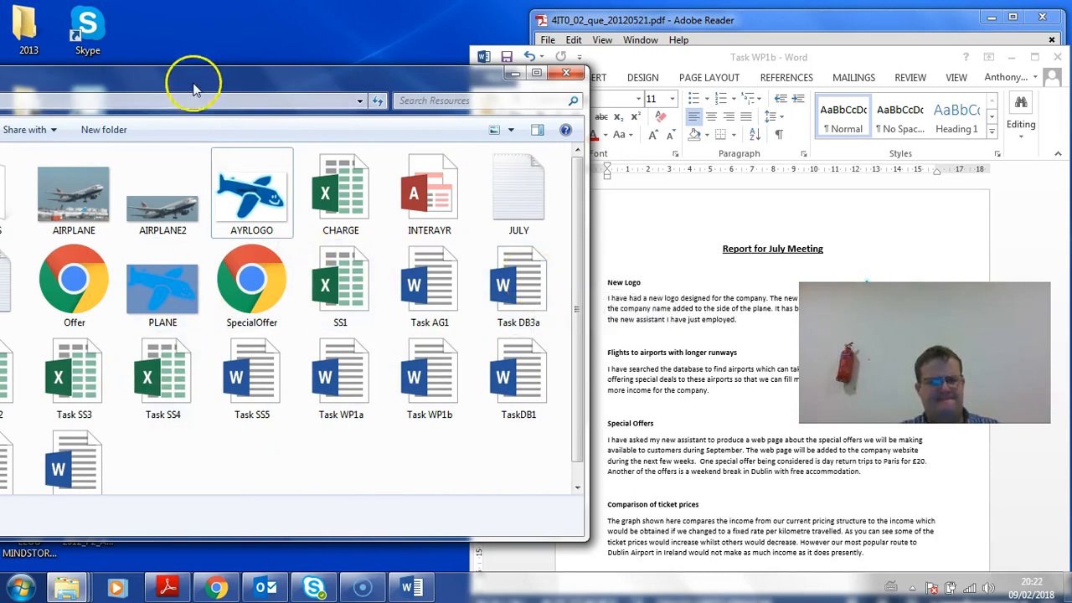
{"action": "left_click_drag", "start_coordinate": [193, 88], "coordinate": [351, 87]}
{"action": "scroll", "coordinate": [186, 437], "scroll_direction": "down", "scroll_amount": 1}
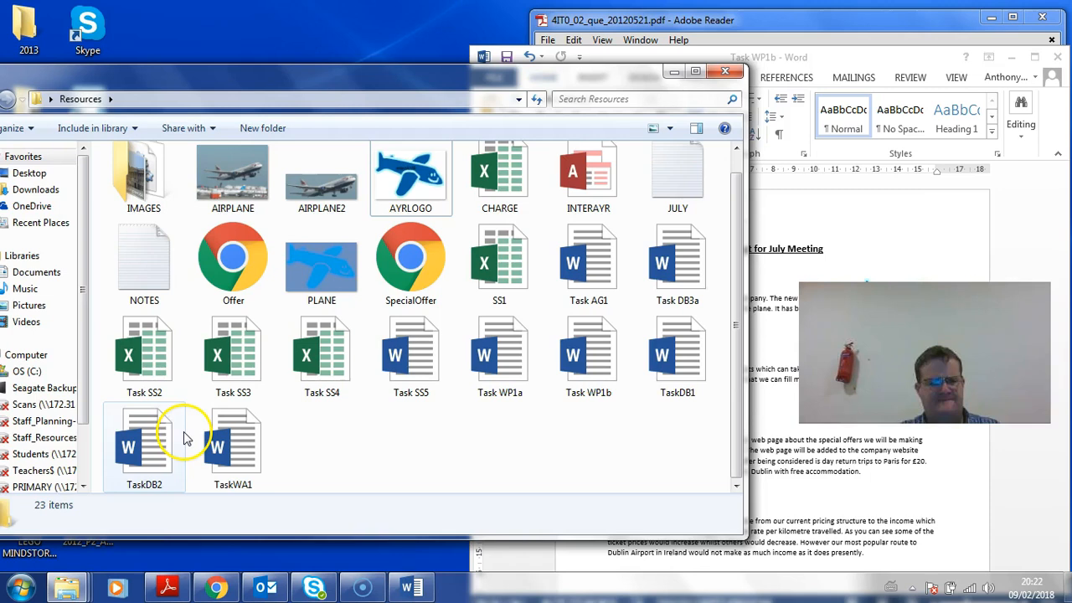
{"action": "double_click", "coordinate": [144, 432]}
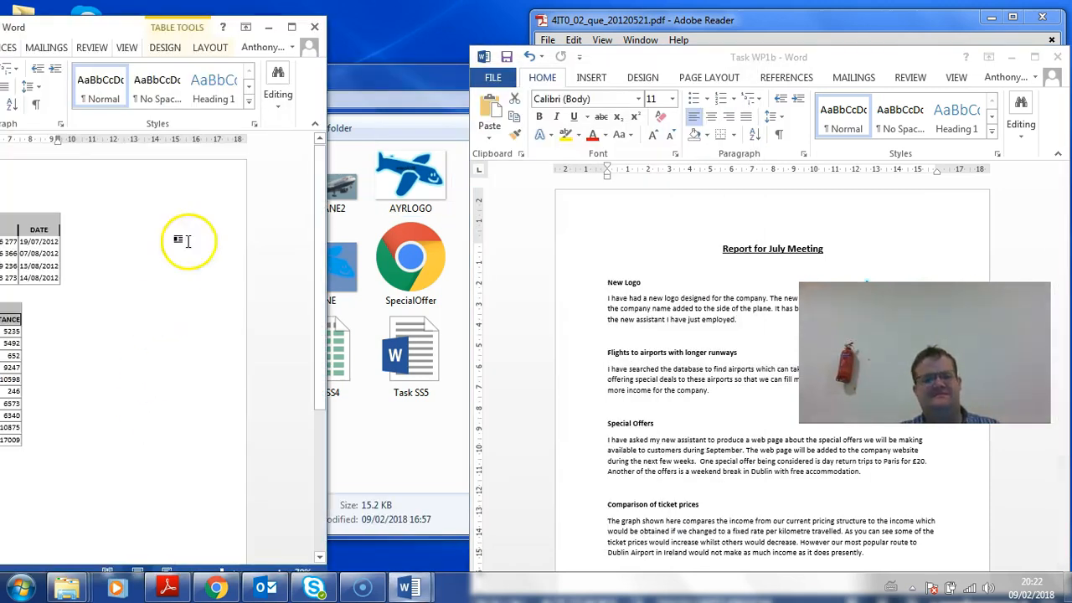
{"action": "left_click_drag", "start_coordinate": [107, 27], "coordinate": [382, 26]}
{"action": "left_click", "coordinate": [162, 303]}
{"action": "key", "text": "ctrl+c"}
{"action": "left_click", "coordinate": [135, 294]}
Paste the TaskDB2b table beside the Flights paragraph, with Special Offers moved below it
{"action": "left_click", "coordinate": [720, 361]}
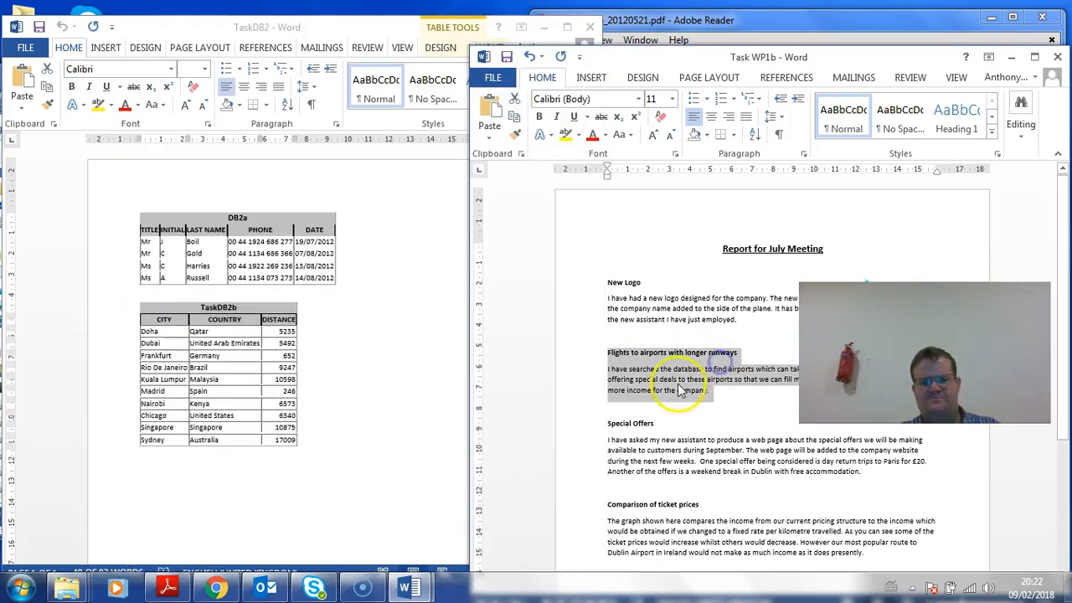
{"action": "left_click", "coordinate": [656, 401]}
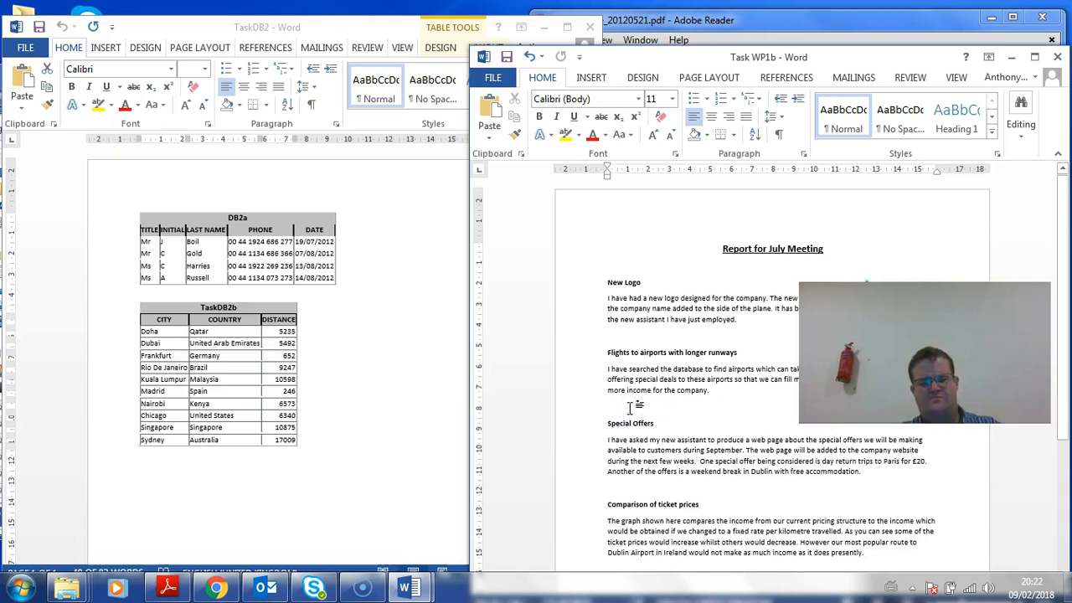
{"action": "key", "text": "ctrl+v"}
{"action": "double_click", "coordinate": [725, 59]}
{"action": "left_click", "coordinate": [408, 350]}
{"action": "left_click_drag", "start_coordinate": [369, 346], "coordinate": [548, 294]}
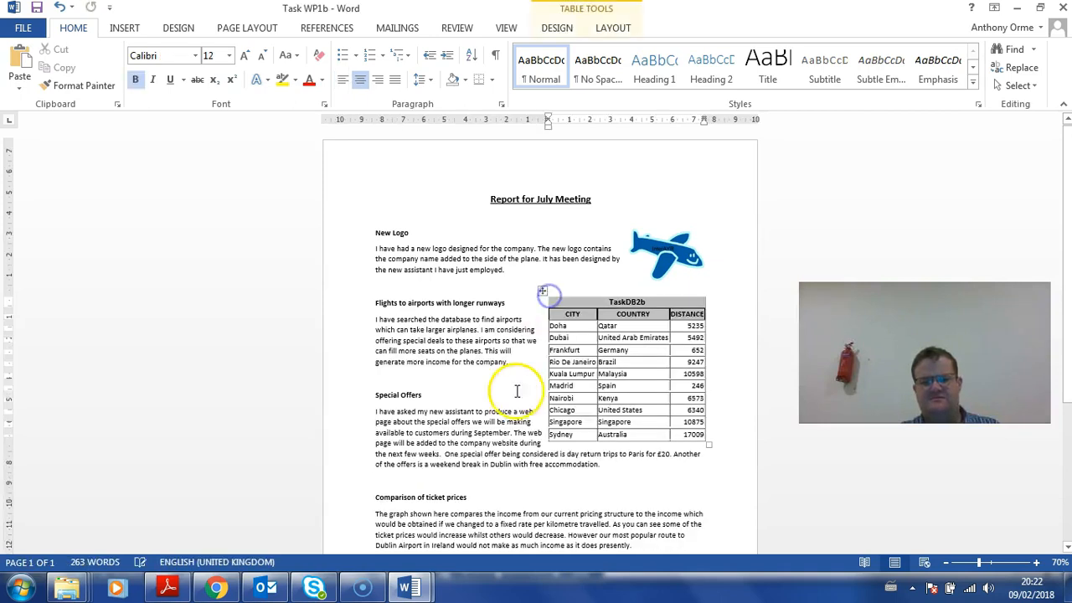
{"action": "left_click", "coordinate": [402, 378]}
{"action": "key", "text": "Return"}
{"action": "key", "text": "Return"}
{"action": "key", "text": "Return"}
{"action": "key", "text": "Return"}
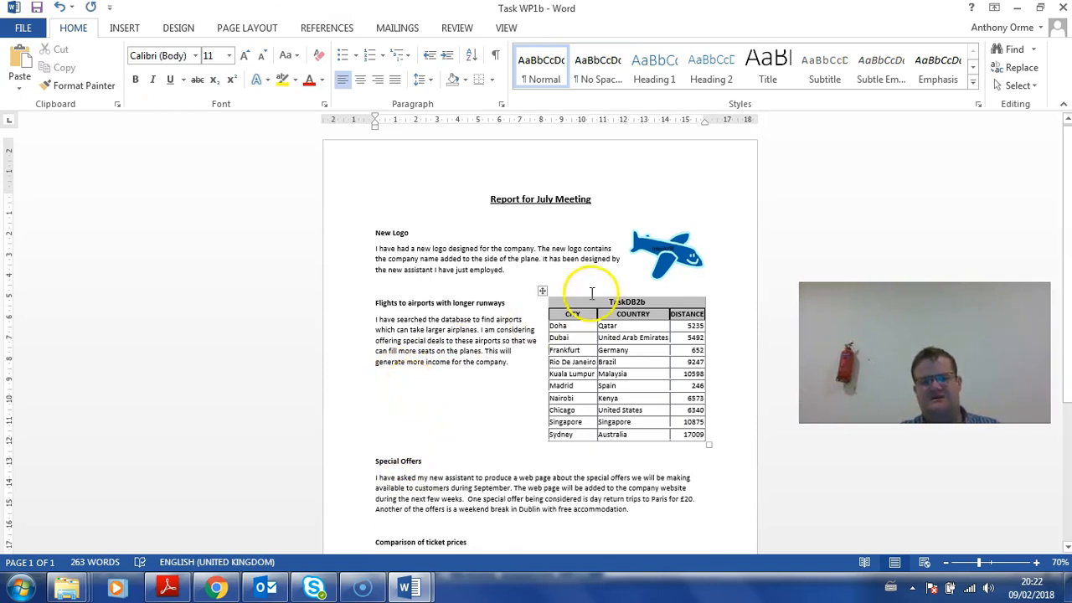
{"action": "scroll", "coordinate": [498, 369], "scroll_direction": "down", "scroll_amount": 2}
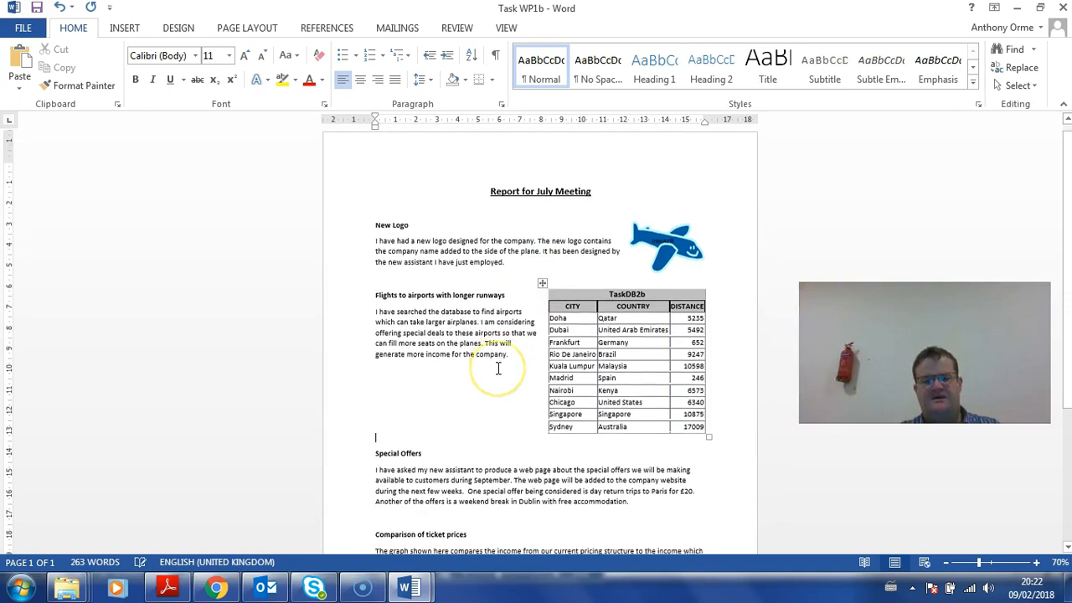
{"action": "key", "text": "BackSpace"}
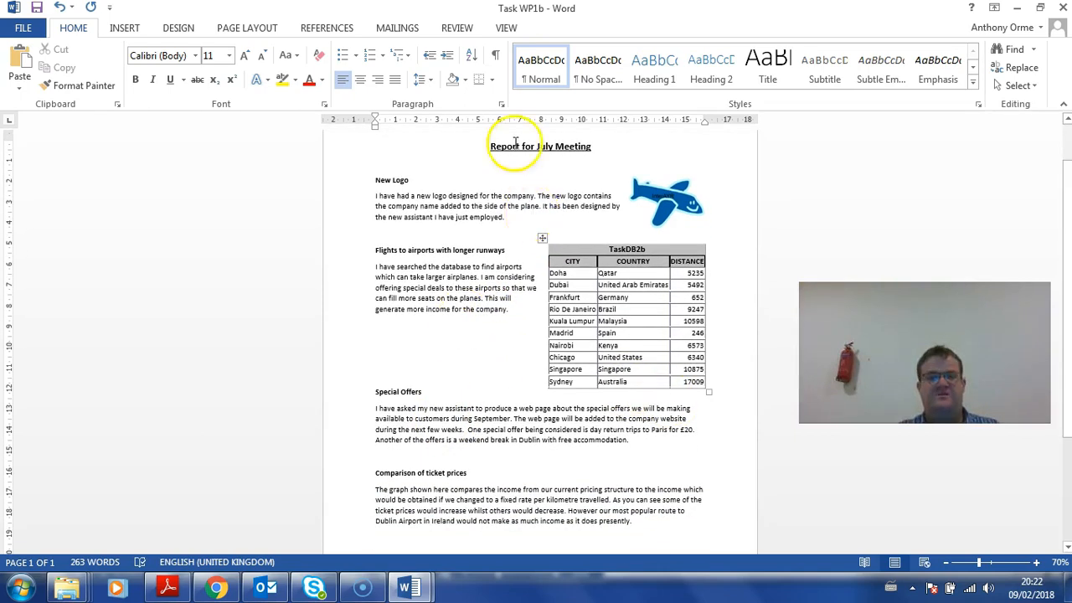
{"action": "left_click_drag", "start_coordinate": [456, 10], "coordinate": [725, 42]}
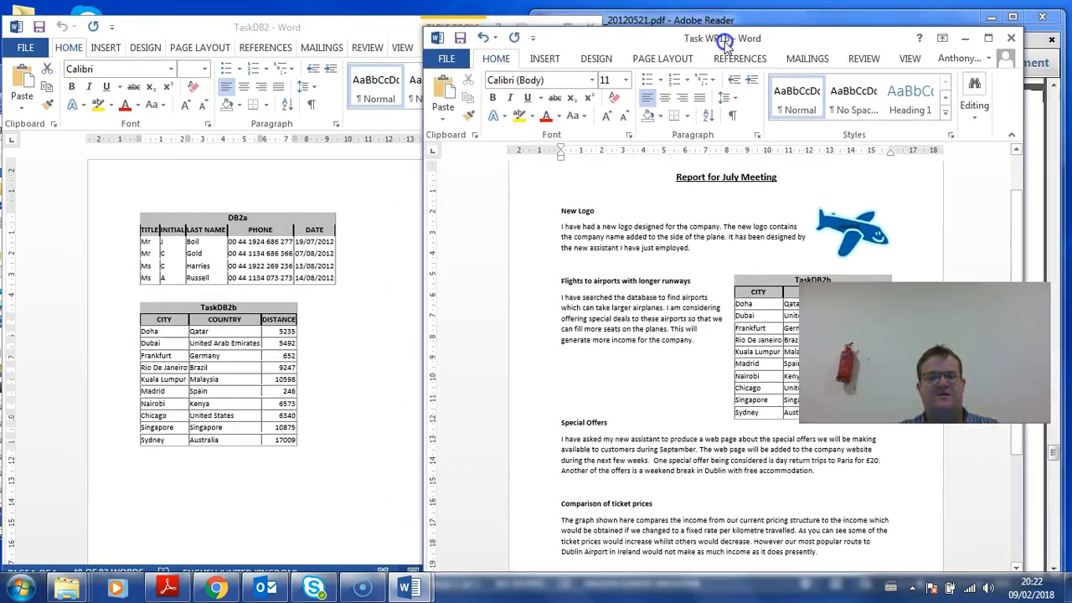
{"action": "left_click", "coordinate": [391, 193]}
Close TaskDB2 and open TaskWA1, selecting its Special Offers web page screenshot
{"action": "left_click", "coordinate": [594, 28]}
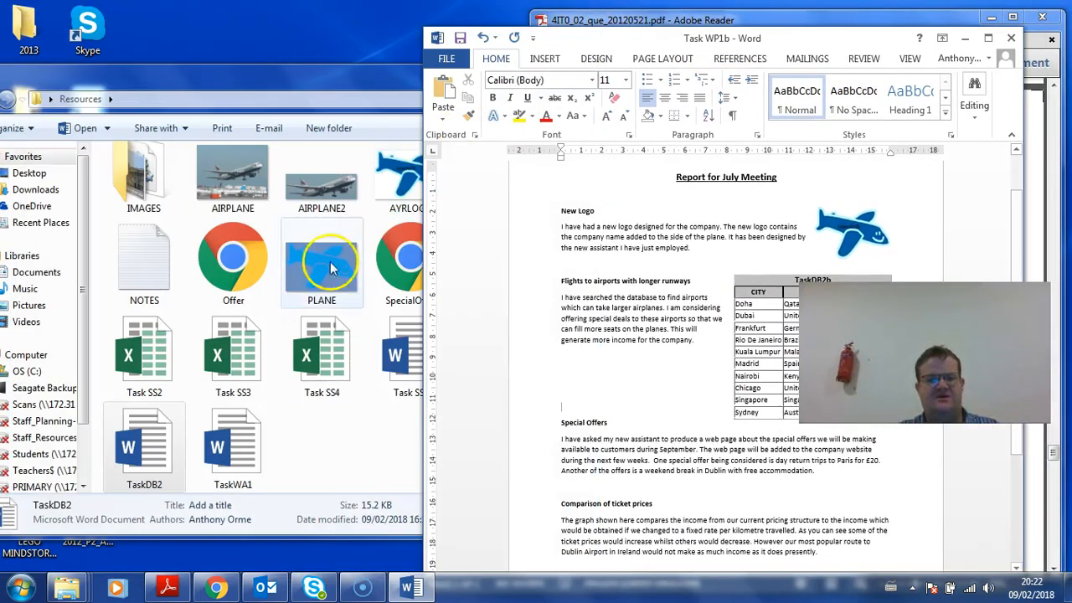
{"action": "left_click", "coordinate": [369, 450]}
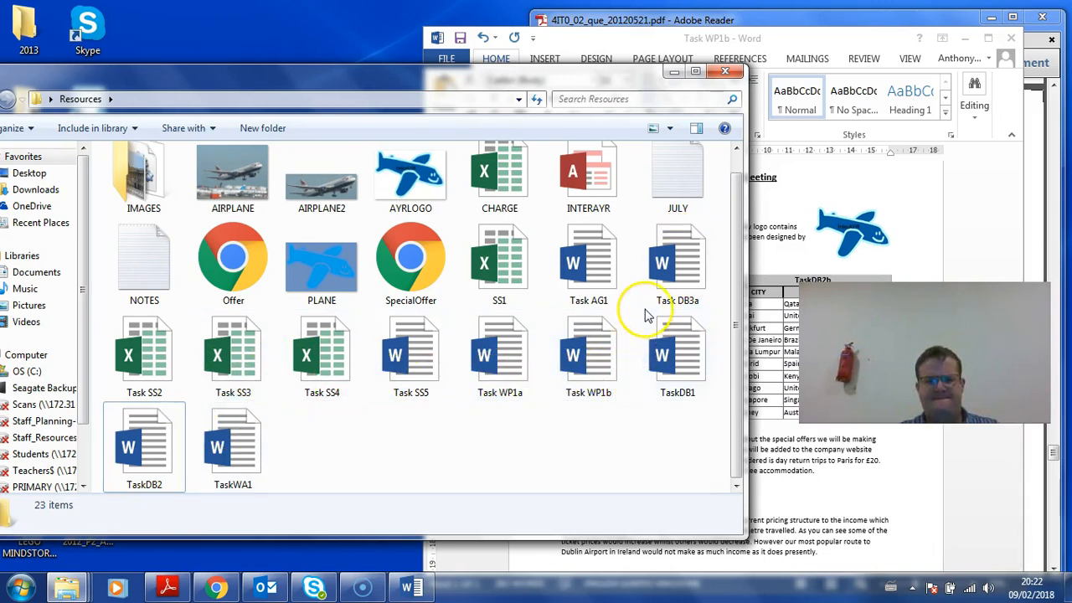
{"action": "left_click", "coordinate": [647, 371]}
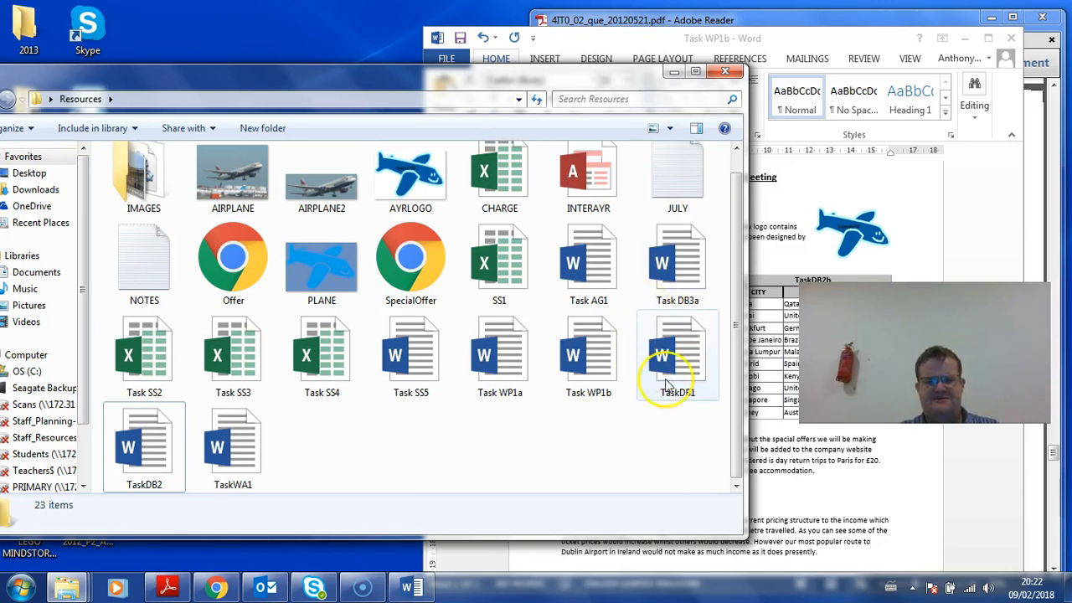
{"action": "left_click_drag", "start_coordinate": [607, 425], "coordinate": [452, 311]}
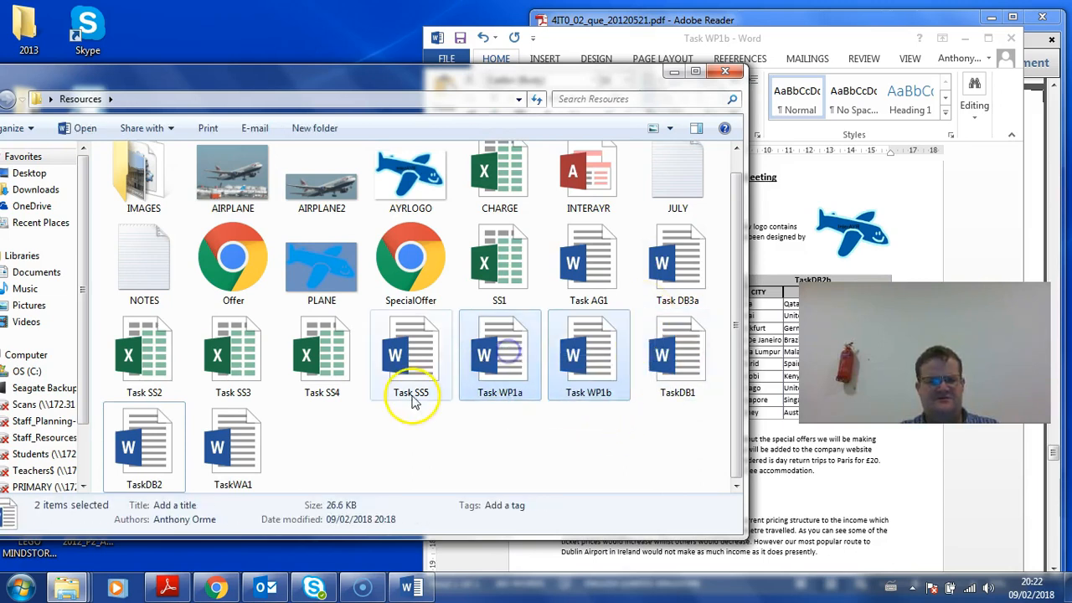
{"action": "double_click", "coordinate": [245, 452]}
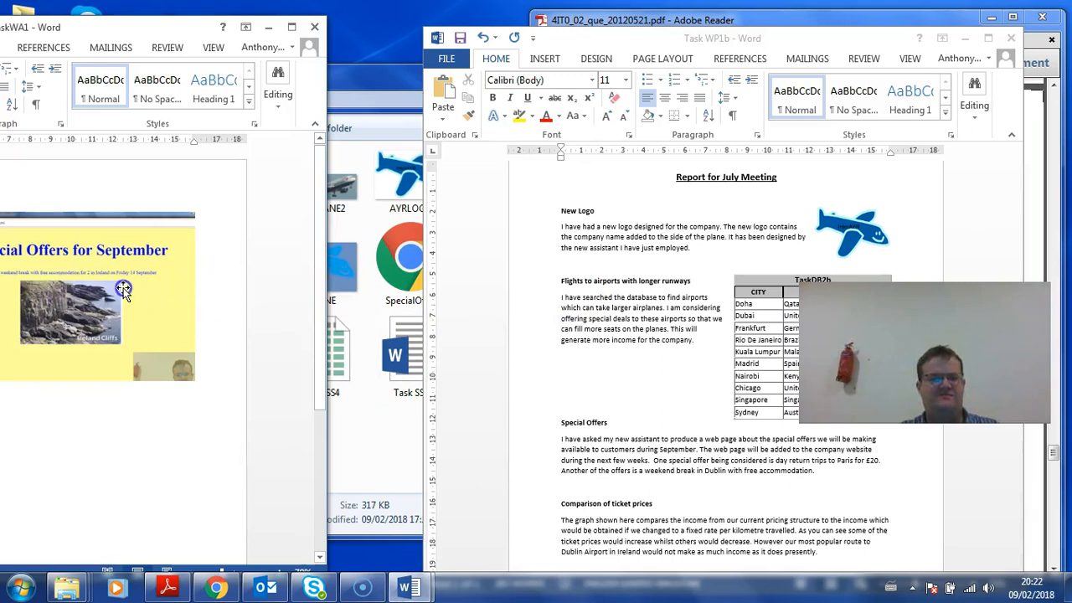
{"action": "left_click", "coordinate": [123, 289]}
Paste the web page screenshot below the Special Offers paragraph in Task WP1b
{"action": "left_click", "coordinate": [556, 300]}
{"action": "left_click", "coordinate": [575, 442]}
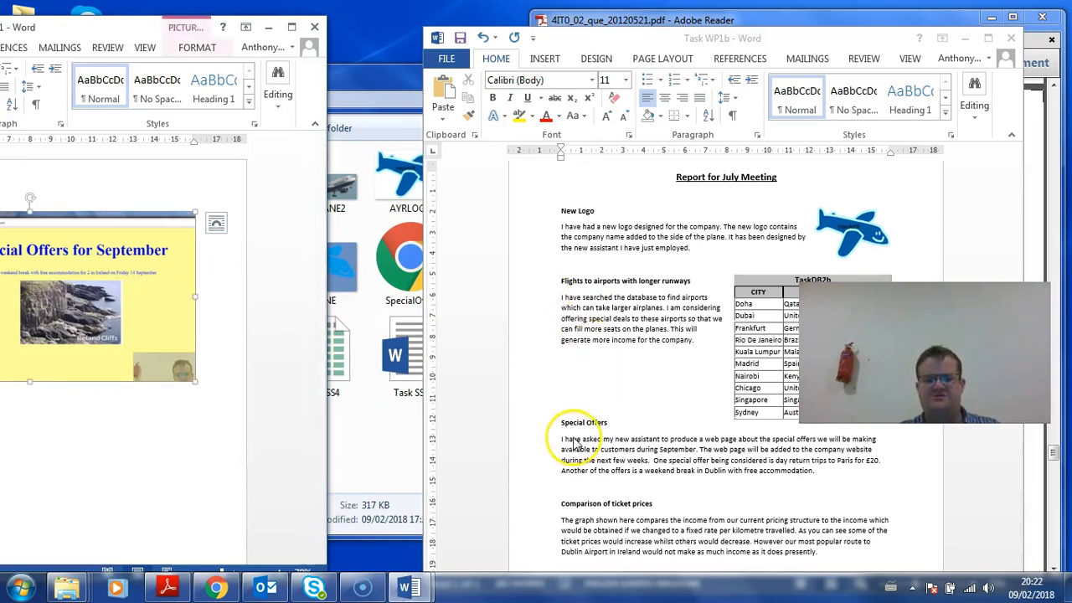
{"action": "left_click", "coordinate": [612, 491]}
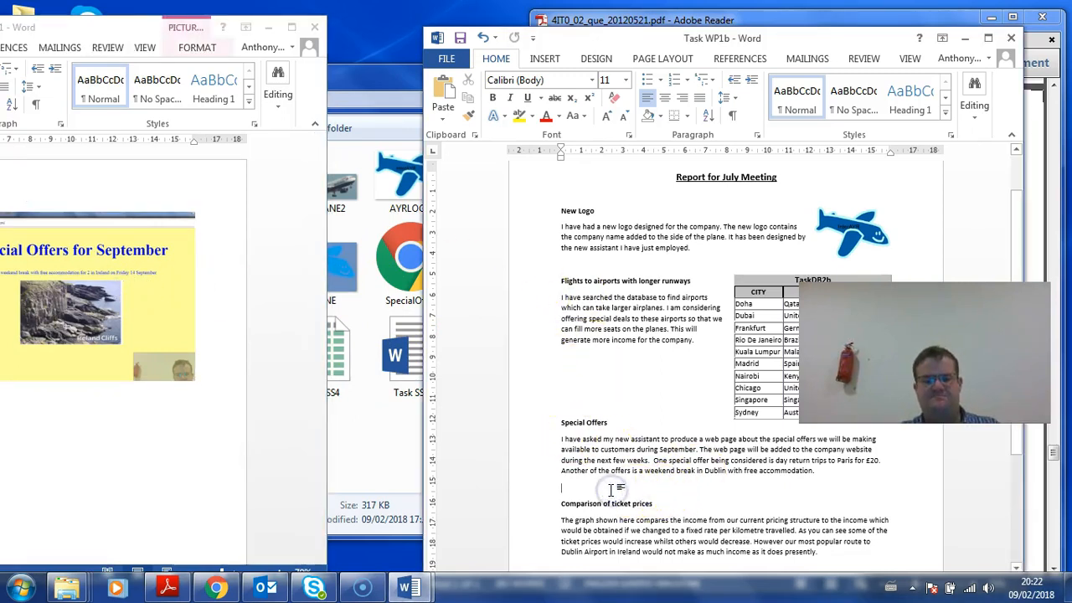
{"action": "key", "text": "ctrl+v"}
Square-wrap the screenshot at 3.26 × 6.37 cm beside Special Offers, then close TaskWA1
{"action": "double_click", "coordinate": [716, 42]}
{"action": "left_click", "coordinate": [362, 425]}
{"action": "left_click", "coordinate": [567, 28]}
{"action": "left_click", "coordinate": [734, 73]}
{"action": "left_click", "coordinate": [757, 127]}
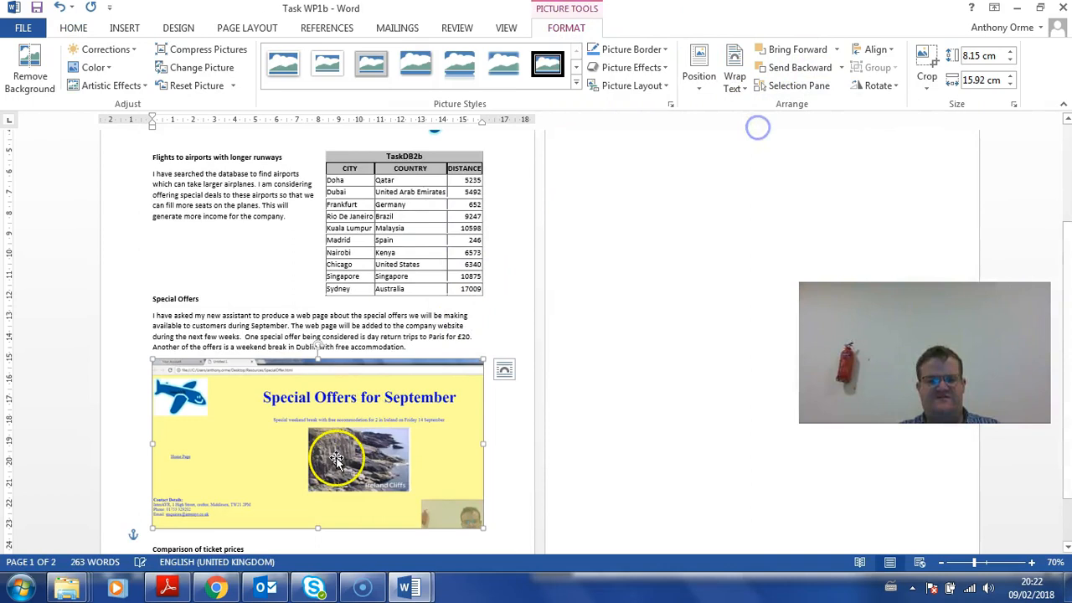
{"action": "left_click_drag", "start_coordinate": [481, 529], "coordinate": [229, 409]}
{"action": "left_click_drag", "start_coordinate": [374, 356], "coordinate": [645, 328]}
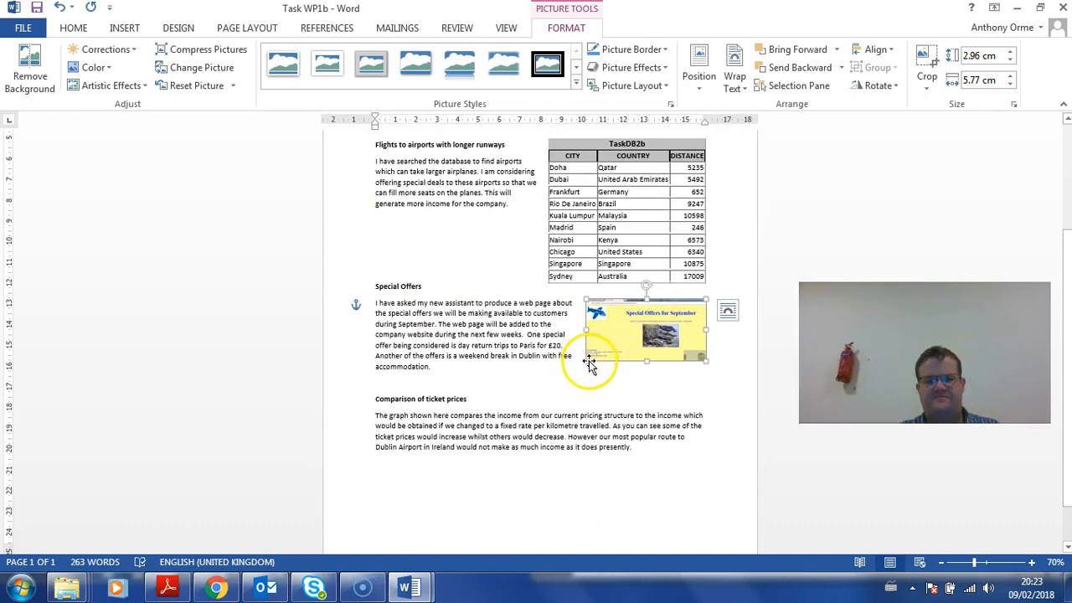
{"action": "left_click_drag", "start_coordinate": [586, 361], "coordinate": [573, 367]}
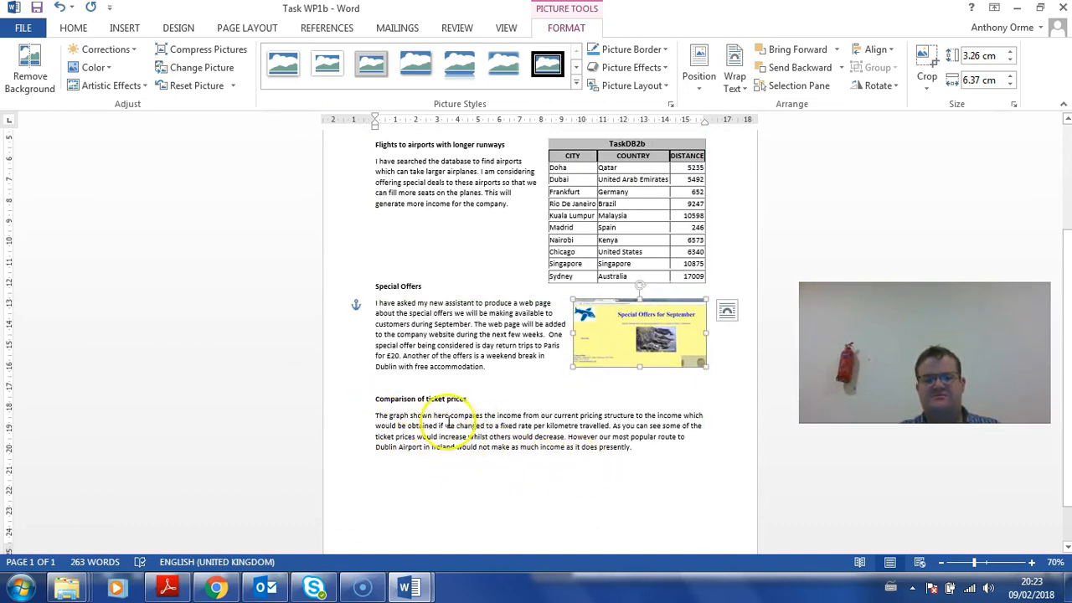
{"action": "double_click", "coordinate": [681, 12]}
{"action": "left_click", "coordinate": [316, 31]}
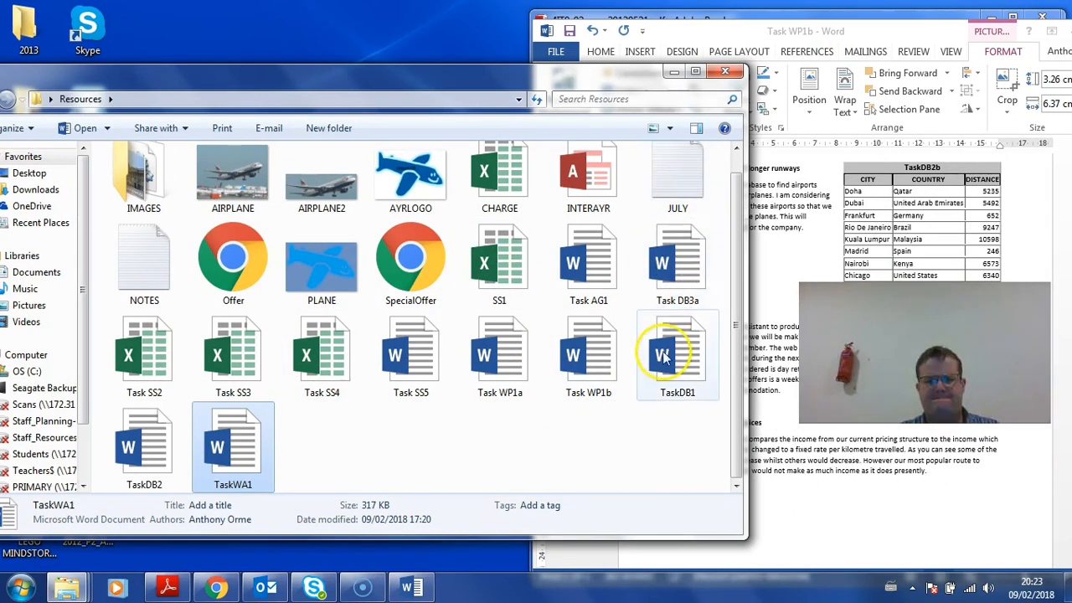
Copy the ticket-price chart from Task SS5 and paste it after the Comparison of ticket prices paragraph
{"action": "double_click", "coordinate": [410, 362]}
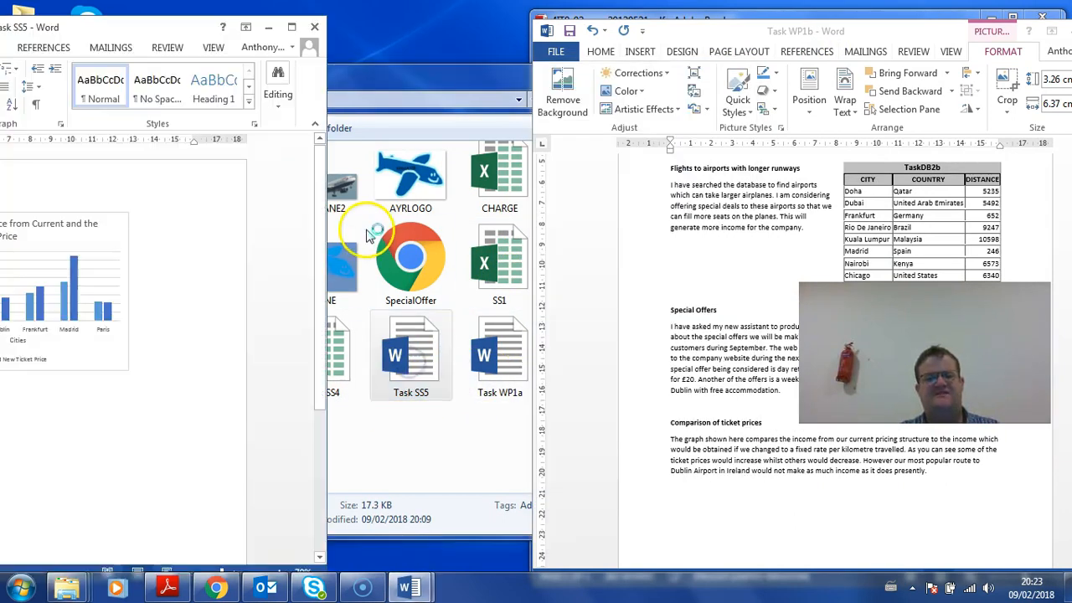
{"action": "left_click", "coordinate": [126, 227]}
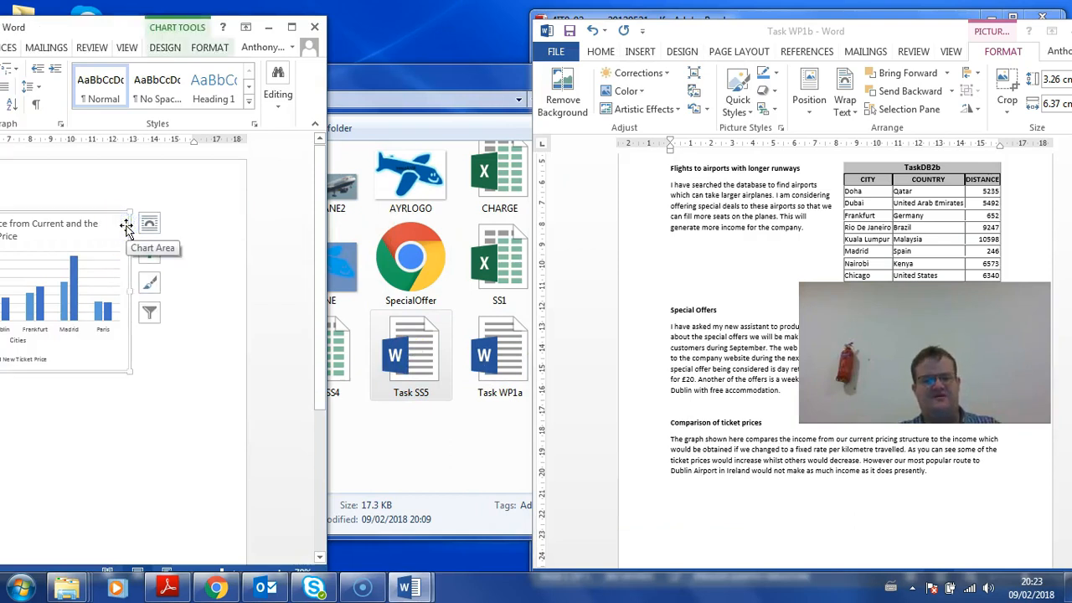
{"action": "left_click", "coordinate": [315, 26]}
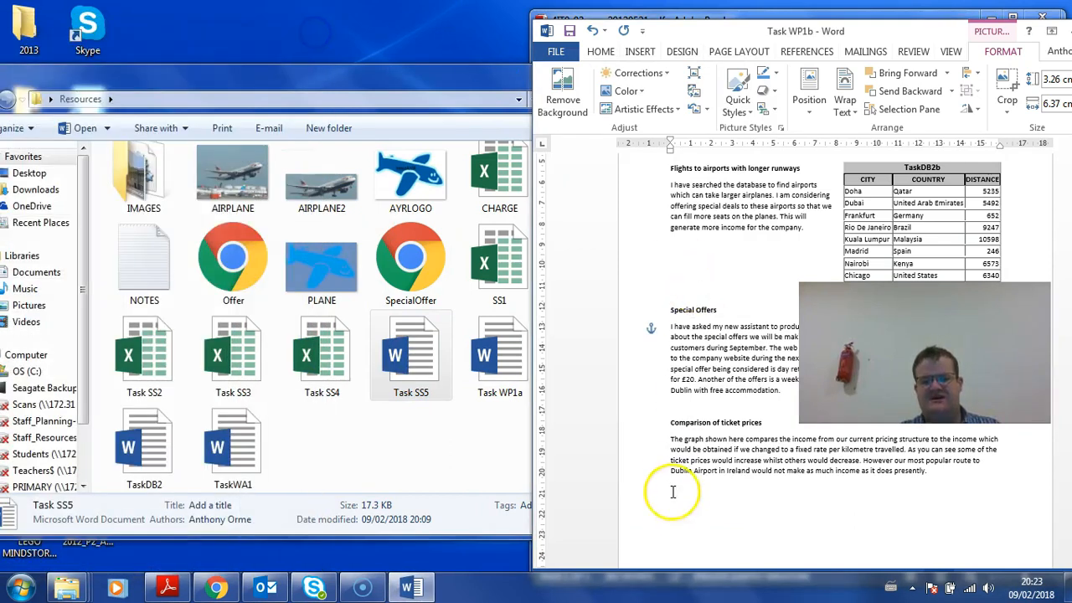
{"action": "left_click", "coordinate": [677, 496]}
{"action": "key", "text": "ctrl+v"}
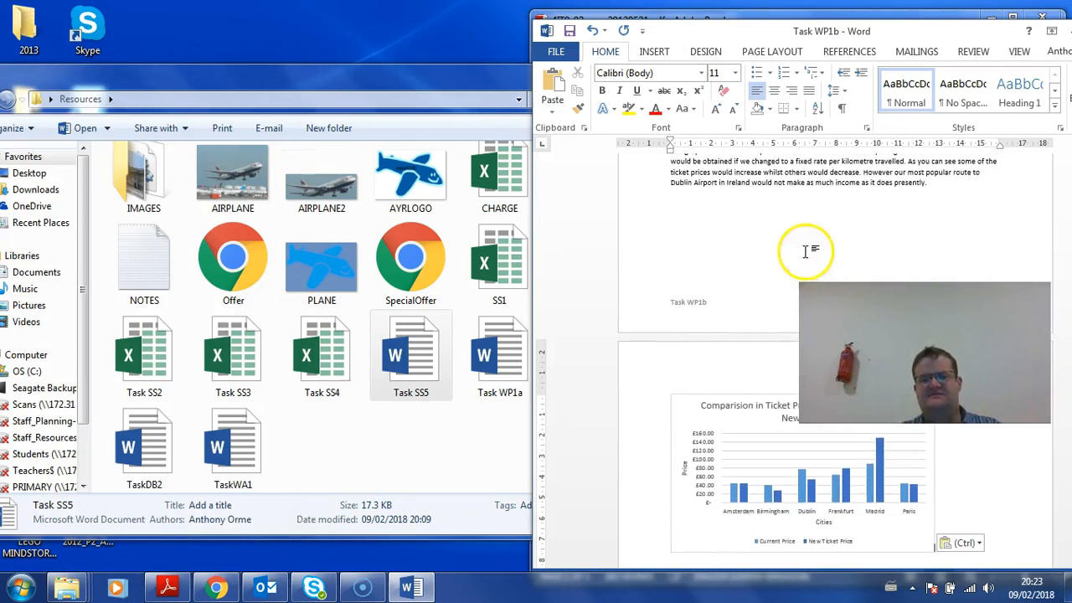
Maximize the Word window and set the ticket-price chart's text wrapping to Square
{"action": "double_click", "coordinate": [776, 31]}
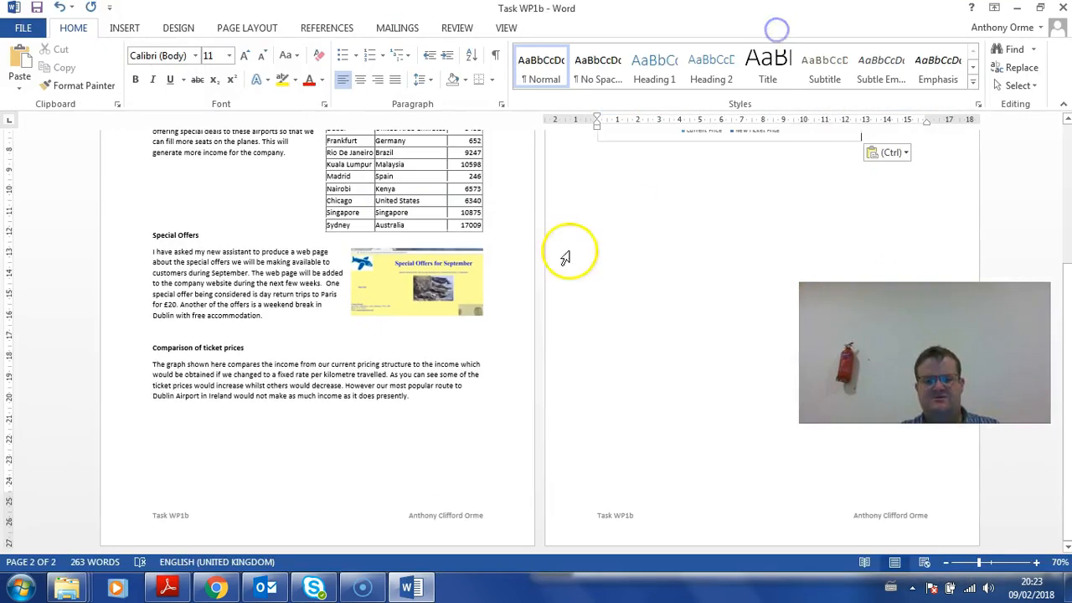
{"action": "scroll", "coordinate": [773, 236], "scroll_direction": "up", "scroll_amount": 2}
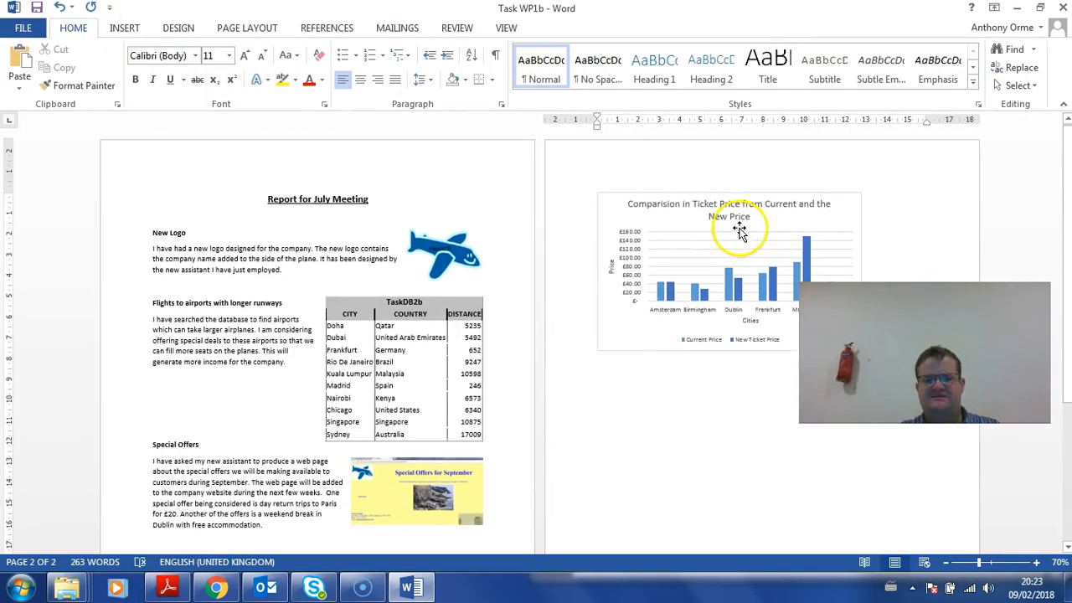
{"action": "left_click", "coordinate": [662, 196]}
{"action": "left_click", "coordinate": [606, 30]}
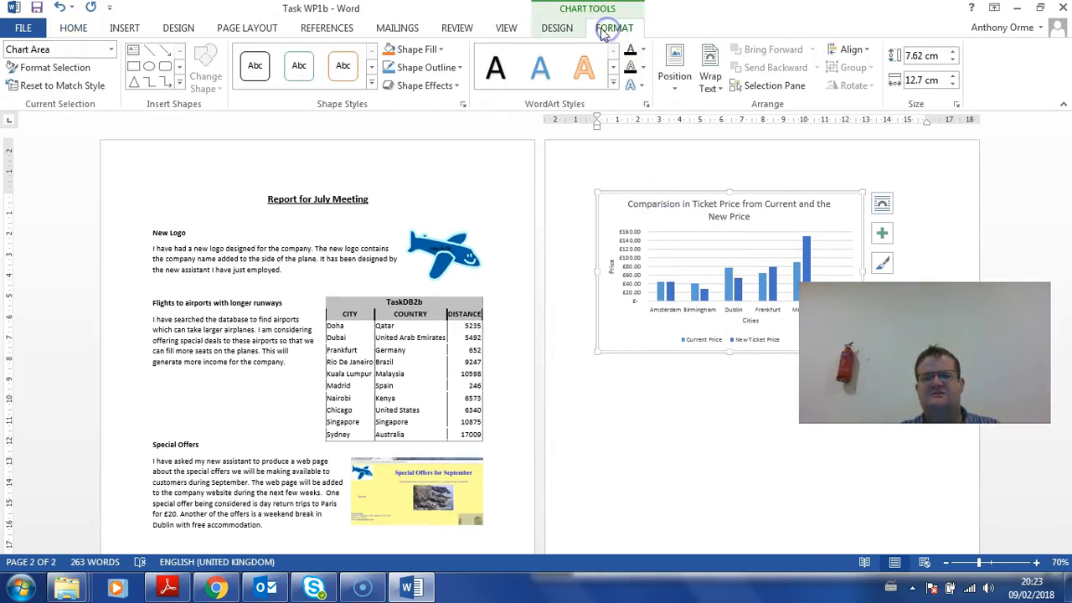
{"action": "left_click", "coordinate": [710, 81]}
{"action": "left_click", "coordinate": [739, 125]}
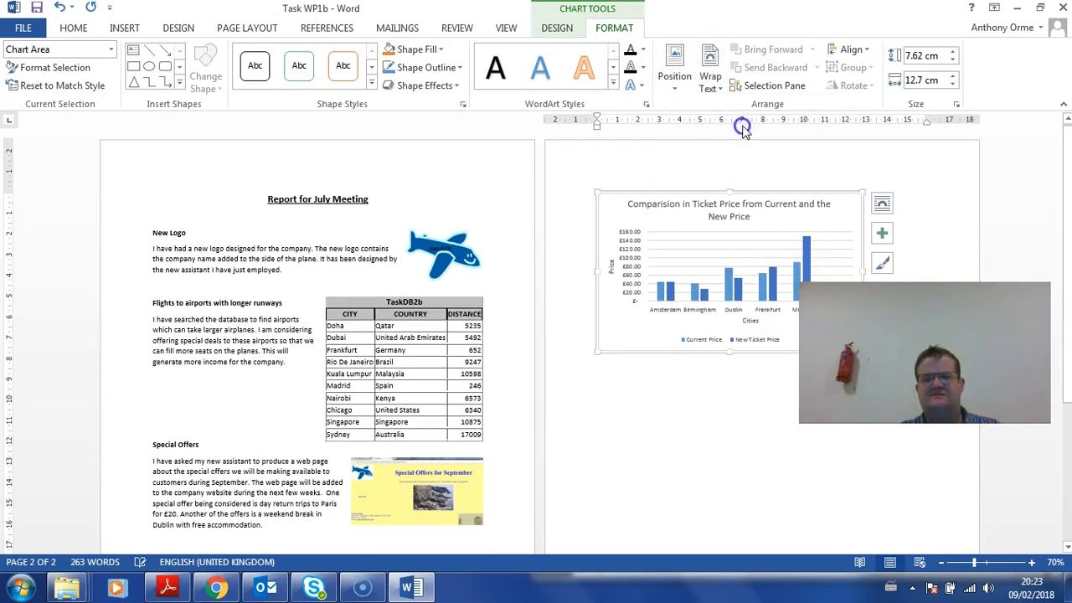
Move the chart beside the Comparison of ticket prices text and resize it to about 7.81 × 9.48 cm
{"action": "scroll", "coordinate": [583, 265], "scroll_direction": "down", "scroll_amount": 2}
{"action": "left_click_drag", "start_coordinate": [617, 248], "coordinate": [273, 459]}
{"action": "left_click_drag", "start_coordinate": [243, 304], "coordinate": [314, 331]}
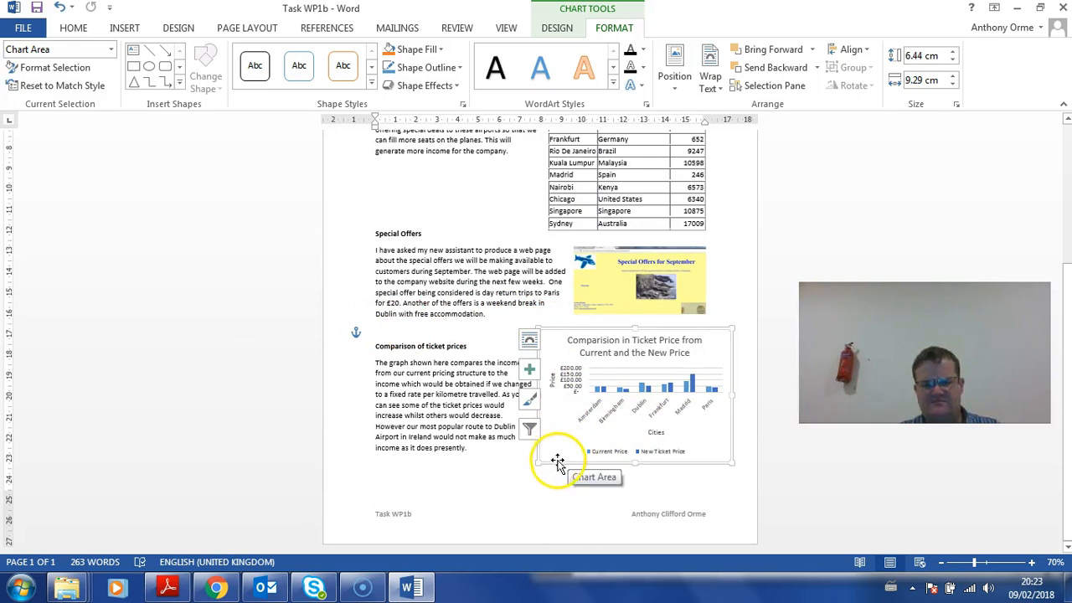
{"action": "left_click_drag", "start_coordinate": [536, 462], "coordinate": [534, 490]}
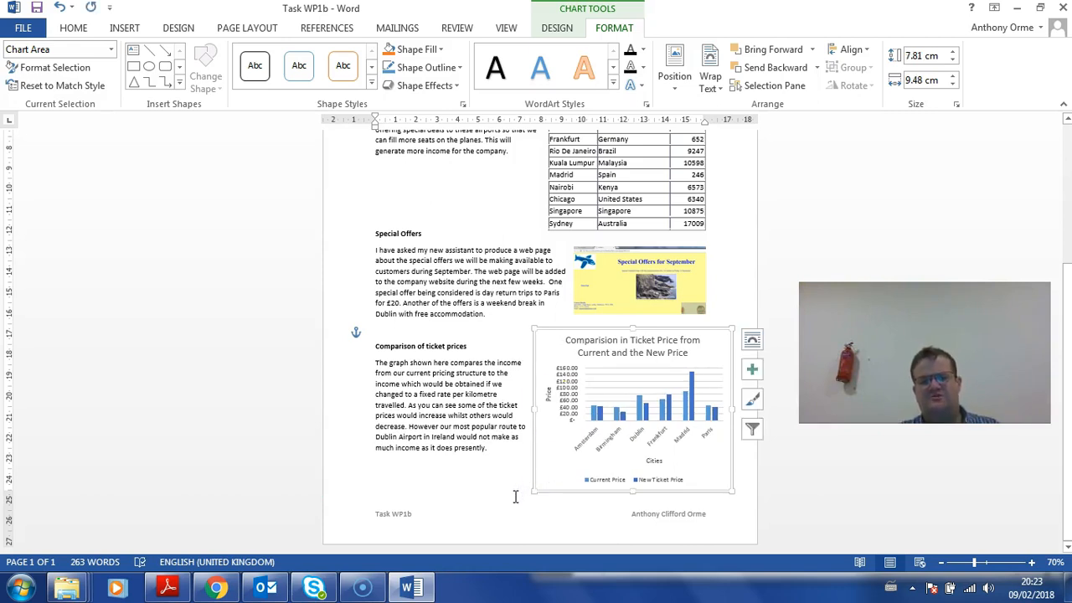
{"action": "left_click_drag", "start_coordinate": [533, 394], "coordinate": [502, 393]}
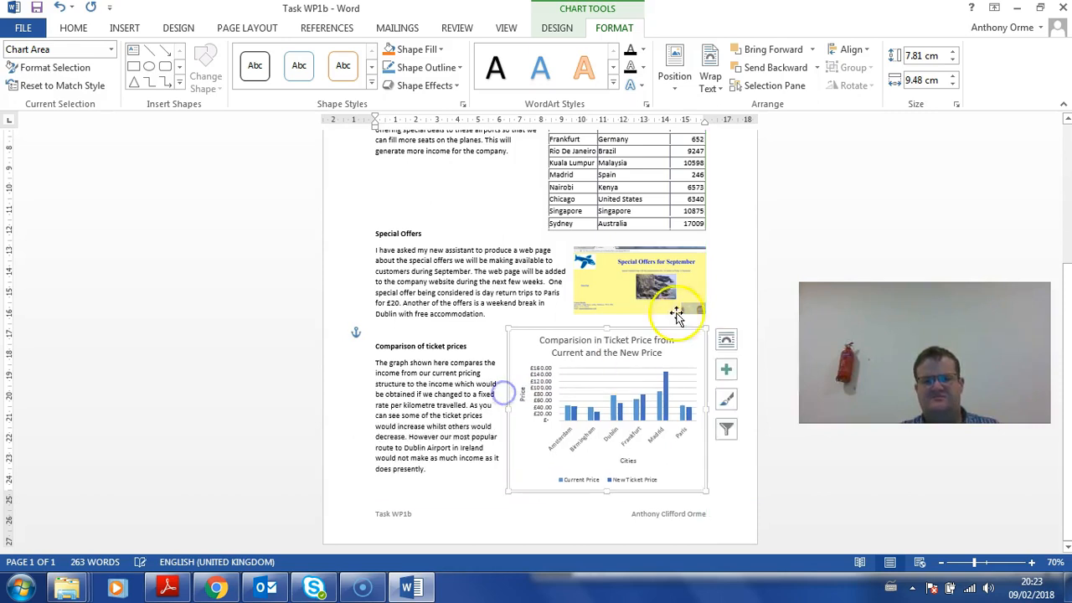
{"action": "left_click", "coordinate": [724, 264]}
{"action": "scroll", "coordinate": [723, 264], "scroll_direction": "up", "scroll_amount": 5}
{"action": "scroll", "coordinate": [724, 264], "scroll_direction": "down", "scroll_amount": 5}
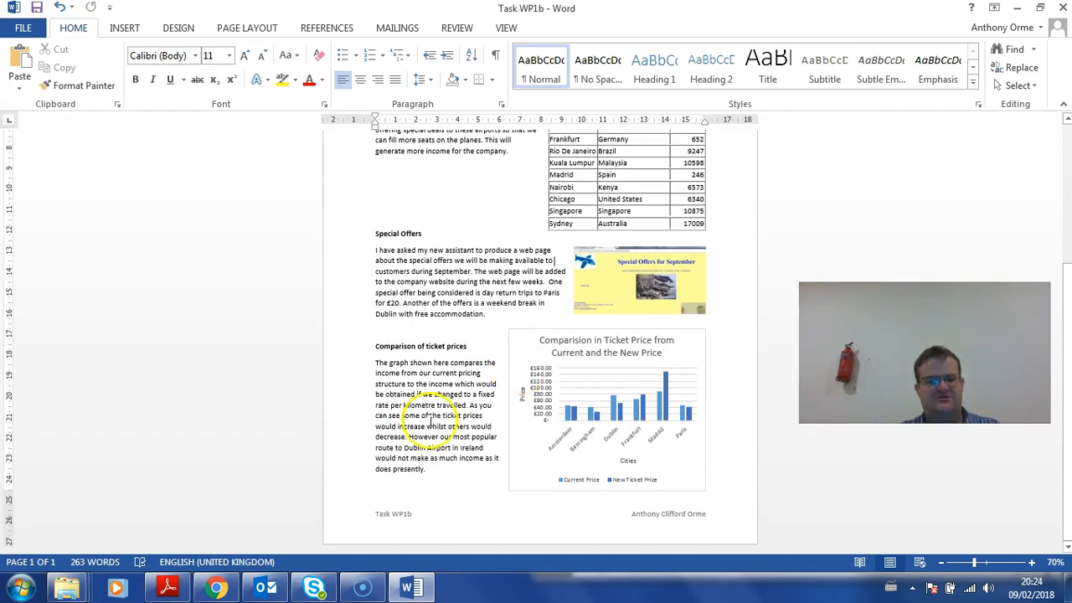
Compare the report against the task sheet PDF in Adobe Reader
{"action": "left_click", "coordinate": [169, 589]}
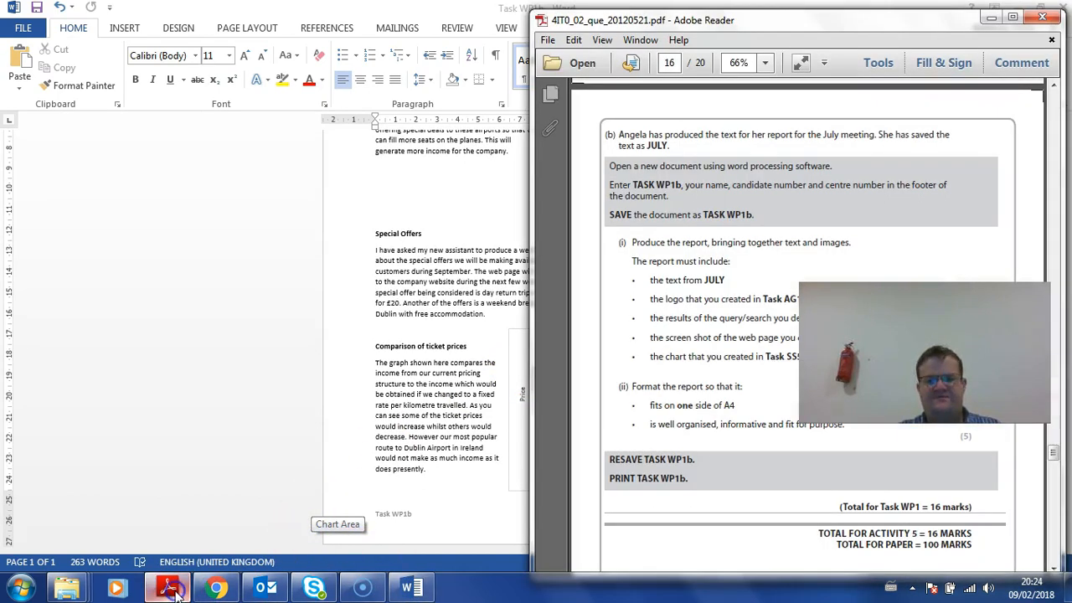
{"action": "left_click", "coordinate": [466, 399]}
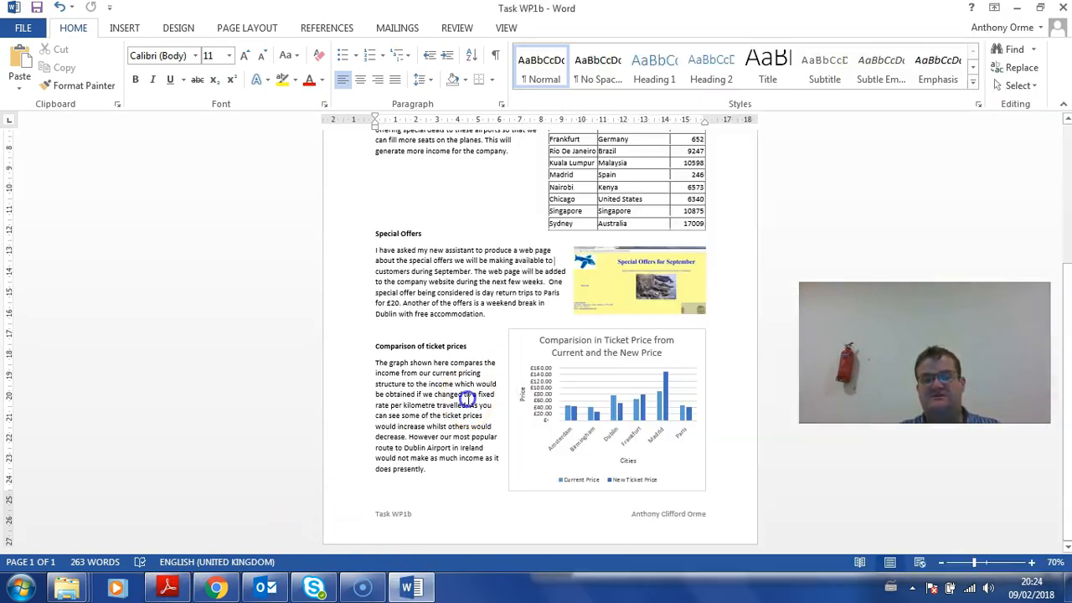
{"action": "scroll", "coordinate": [468, 399], "scroll_direction": "up", "scroll_amount": 5}
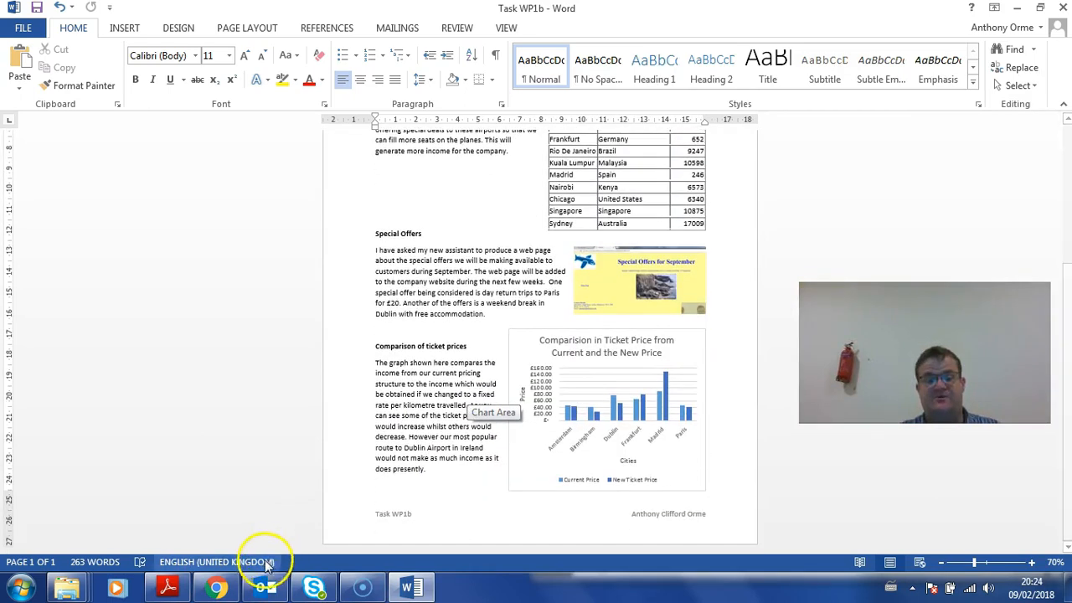
{"action": "left_click", "coordinate": [180, 591]}
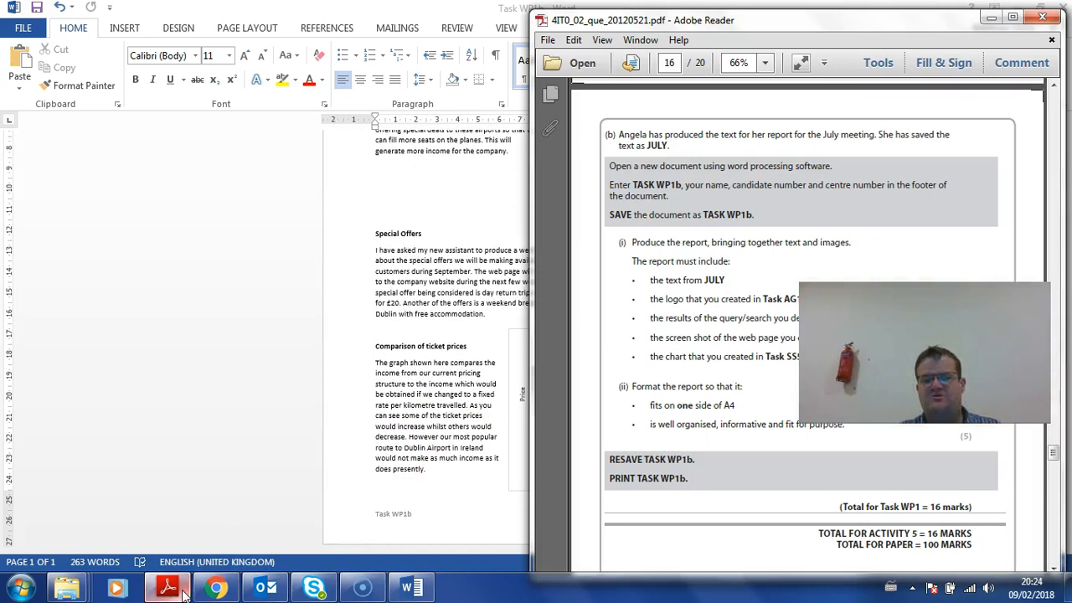
{"action": "left_click", "coordinate": [415, 345]}
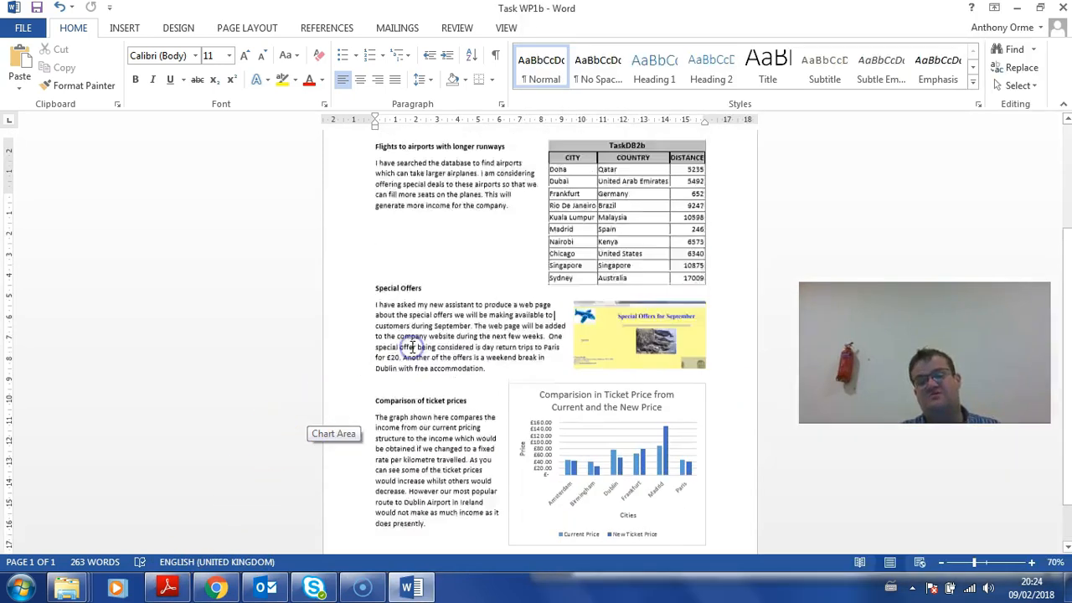
{"action": "scroll", "coordinate": [411, 346], "scroll_direction": "up", "scroll_amount": 5}
Check the runways paragraph and the title 'Report for July Meeting', then show the File Info page
{"action": "left_click", "coordinate": [340, 319]}
{"action": "left_click", "coordinate": [465, 201]}
{"action": "left_click", "coordinate": [354, 204]}
{"action": "scroll", "coordinate": [423, 352], "scroll_direction": "down", "scroll_amount": 5}
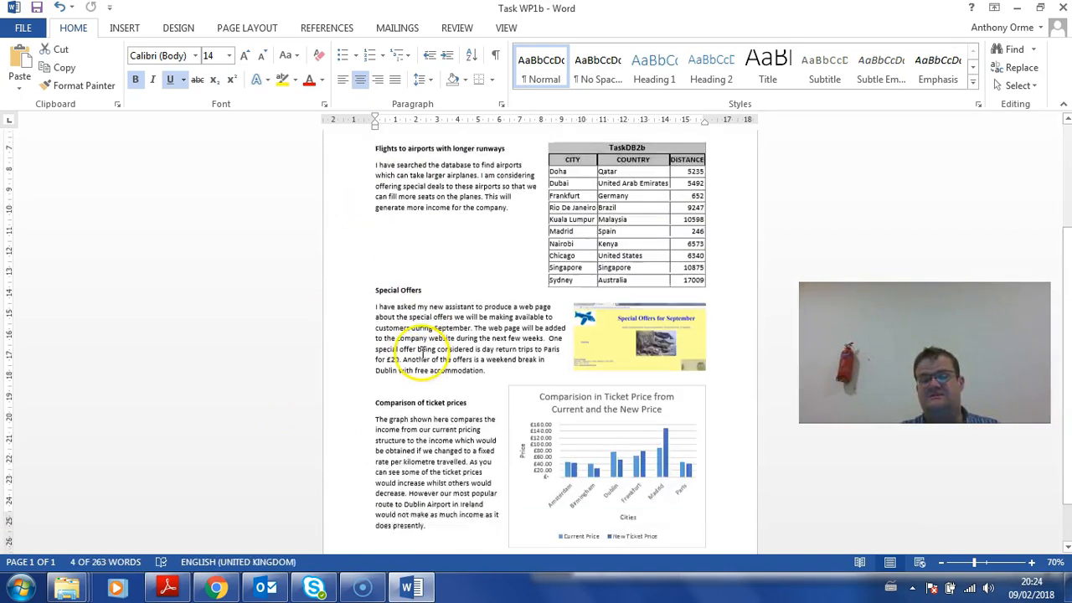
{"action": "scroll", "coordinate": [613, 200], "scroll_direction": "up", "scroll_amount": 6}
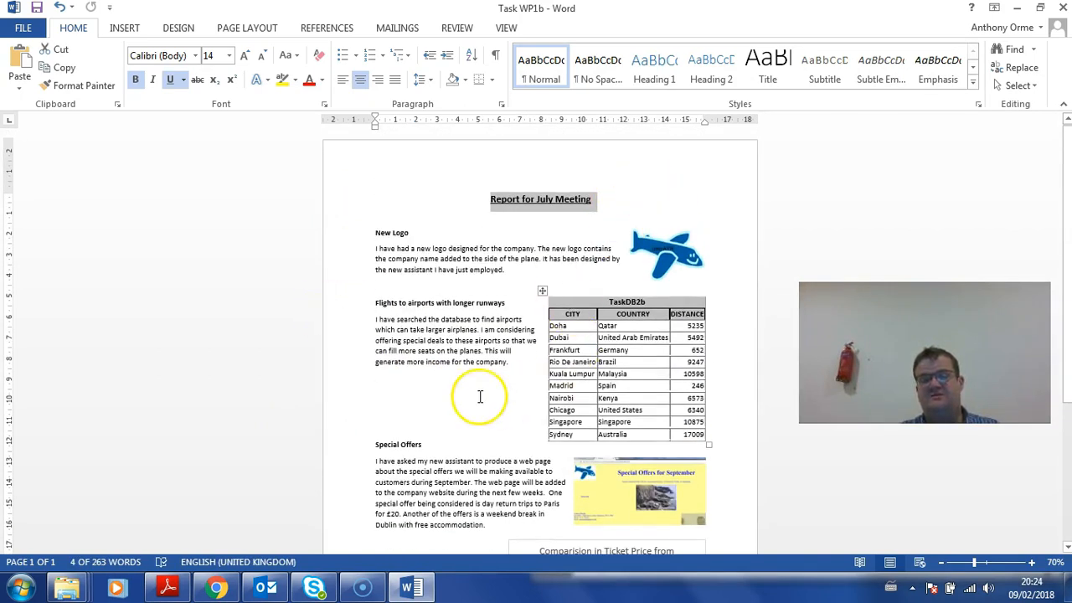
{"action": "scroll", "coordinate": [480, 396], "scroll_direction": "down", "scroll_amount": 6}
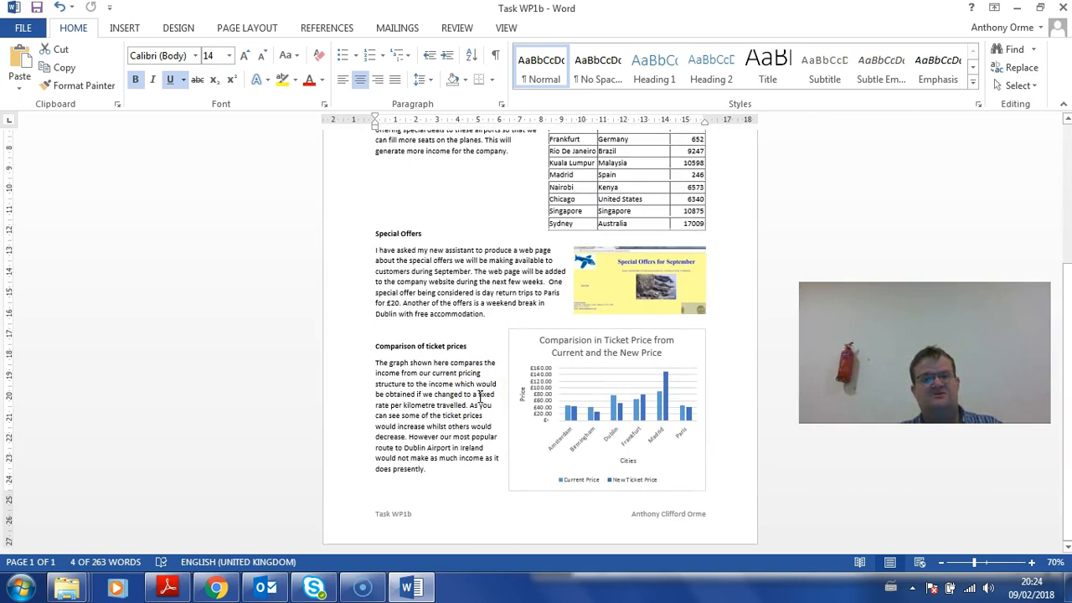
{"action": "left_click", "coordinate": [23, 27]}
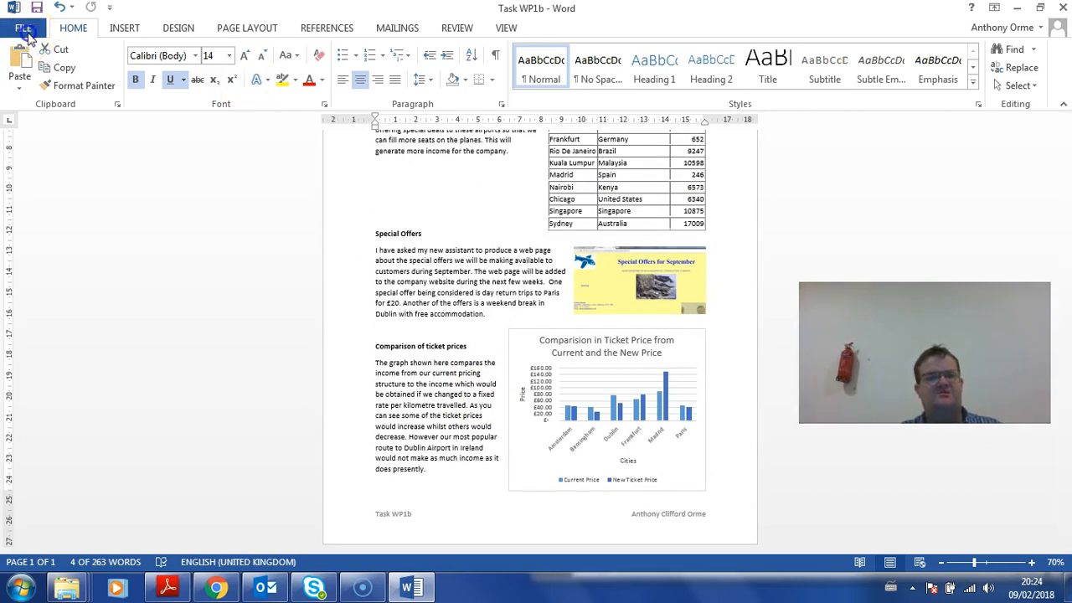